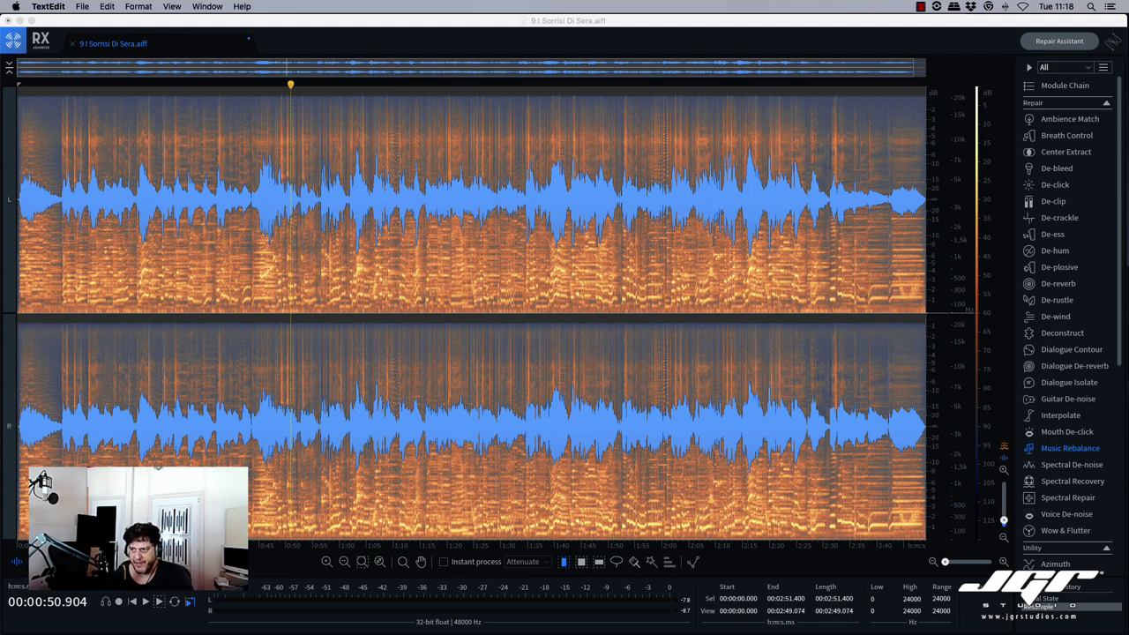
Step: Close the Music Rebalance and Resample module windows and listen to a short passage of the full mix
{"action": "left_click", "coordinate": [750, 158]}
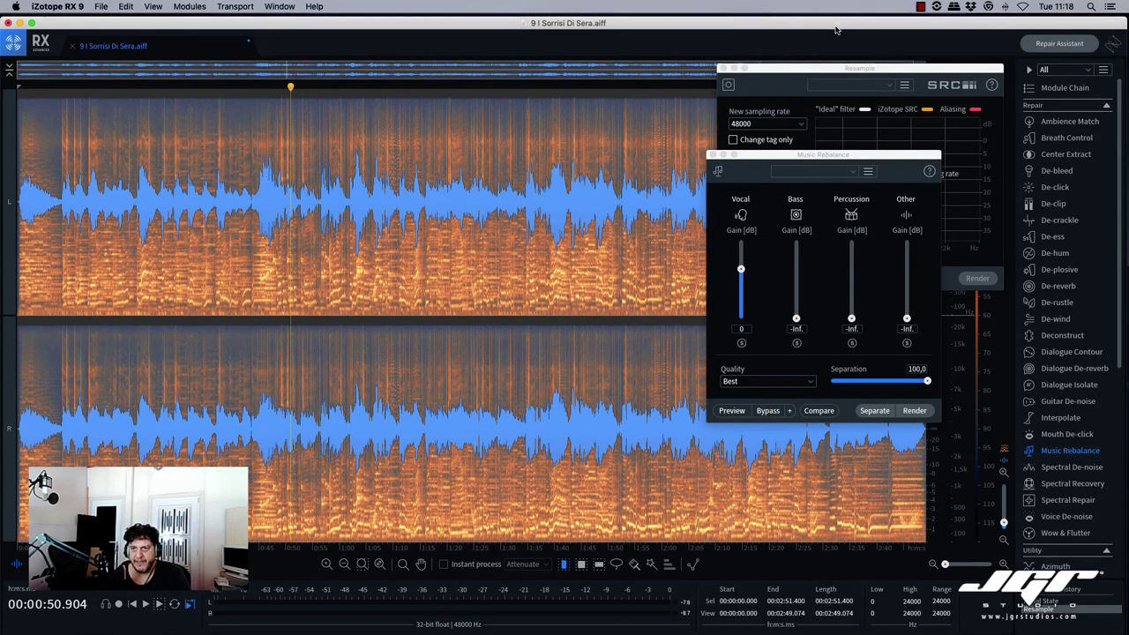
{"action": "left_click", "coordinate": [713, 156]}
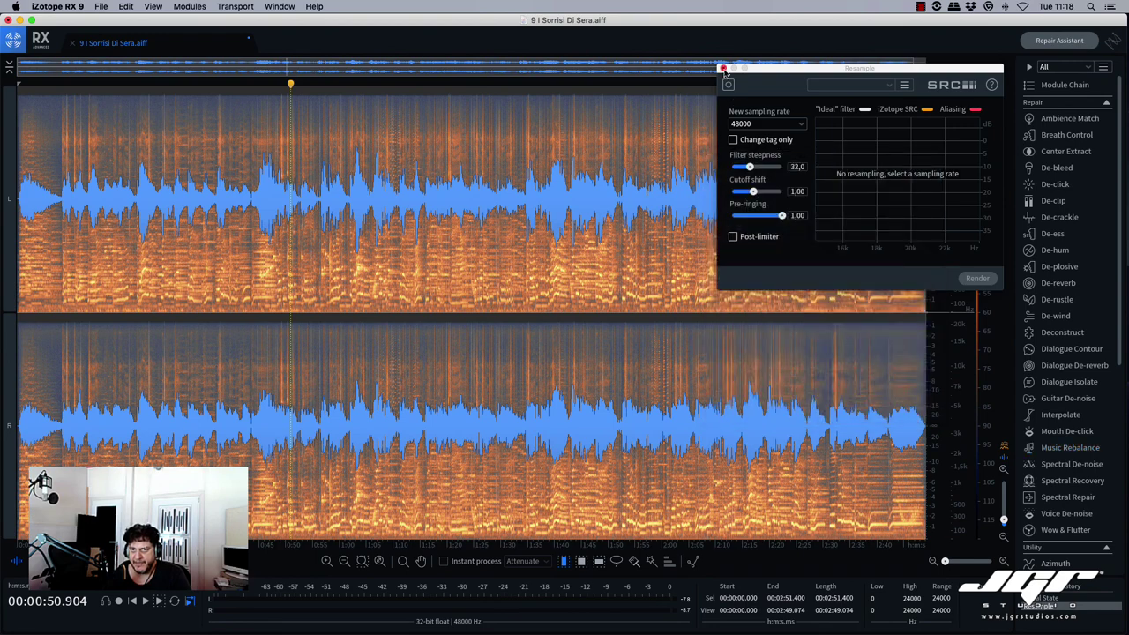
{"action": "left_click", "coordinate": [723, 68]}
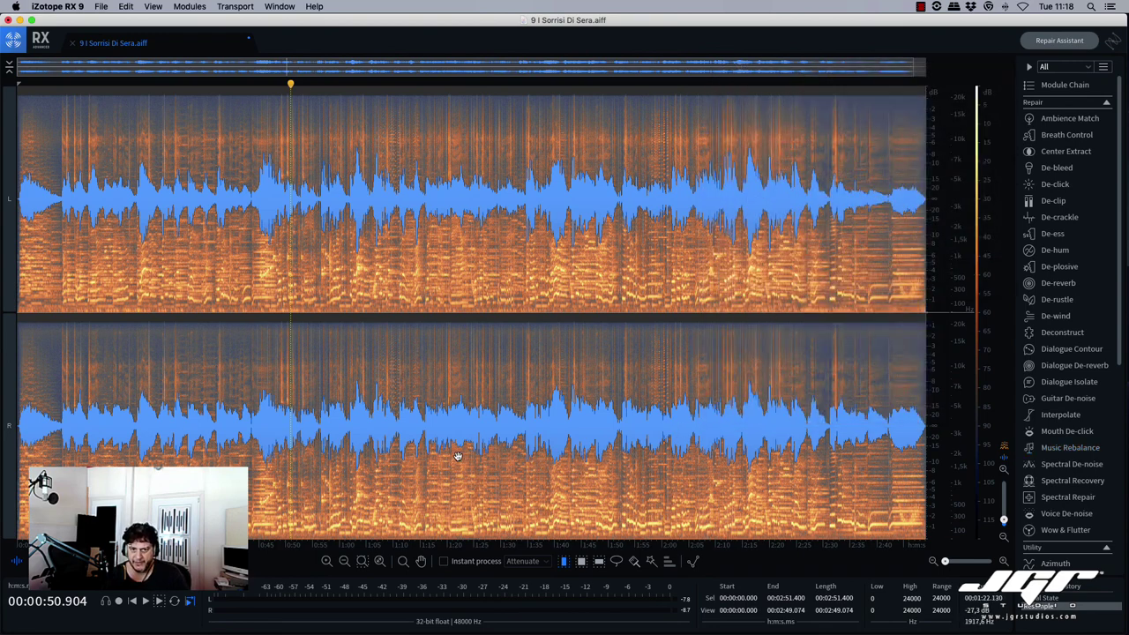
{"action": "key", "text": "space"}
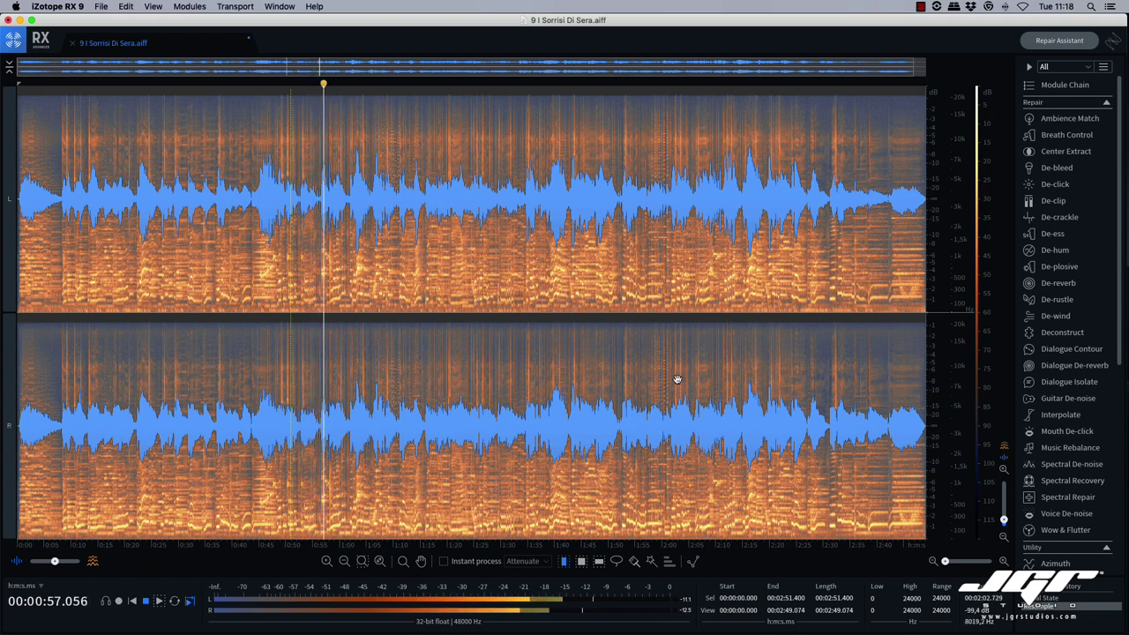
{"action": "key", "text": "space"}
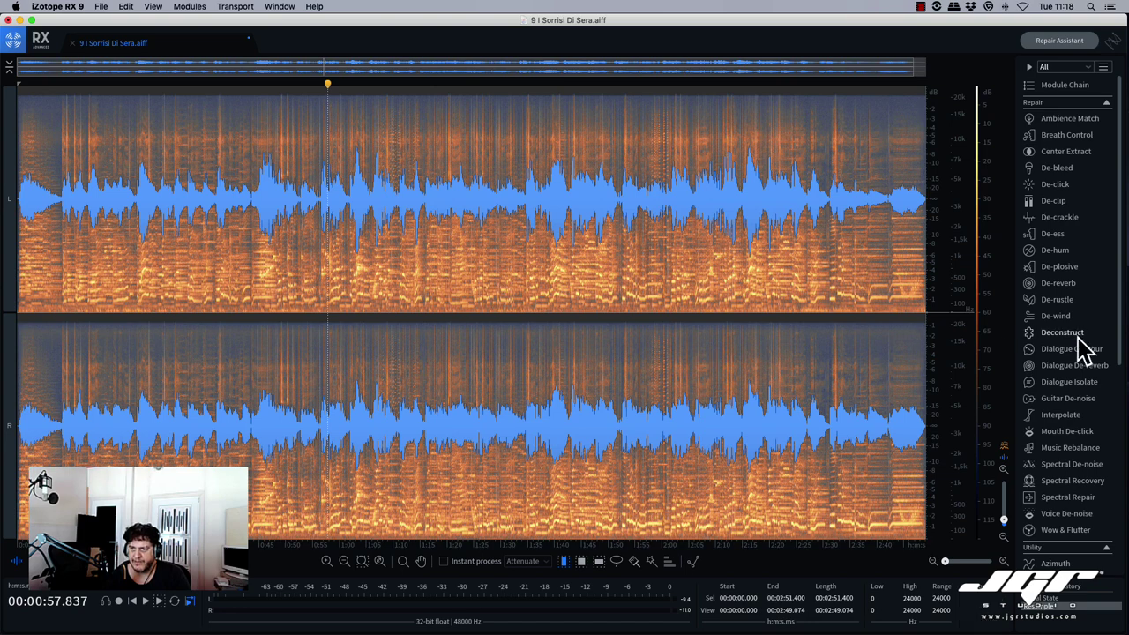
Step: Open Music Rebalance and try the Isolate Percussion - Gentle, Isolate Vocal - Gentle and Percussion Remover presets
{"action": "left_click", "coordinate": [1065, 448]}
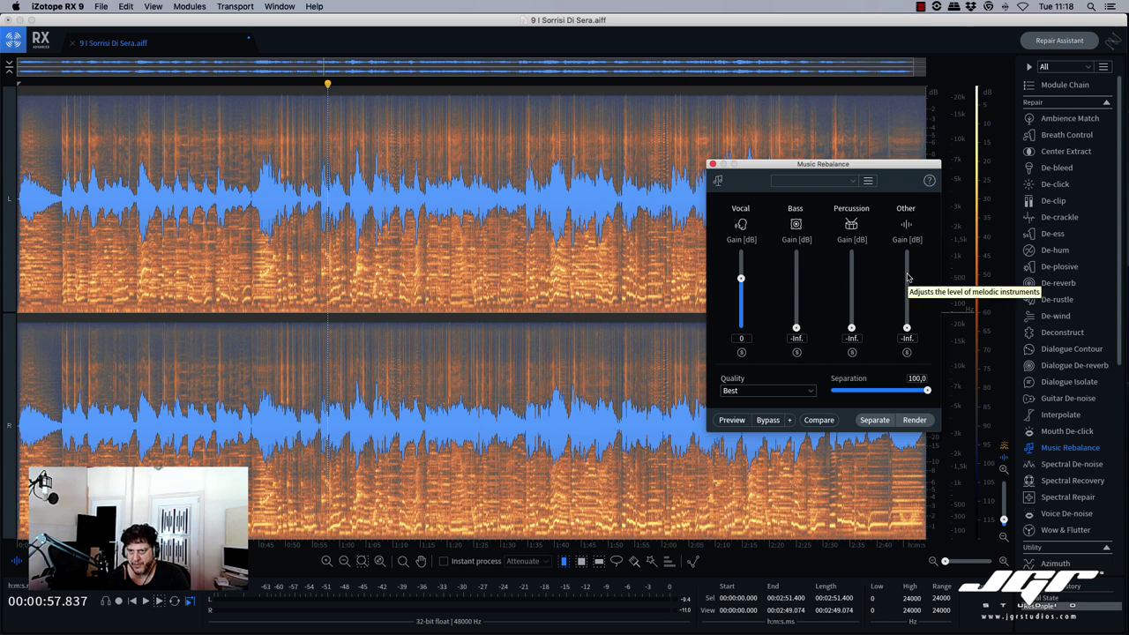
{"action": "left_click", "coordinate": [855, 183]}
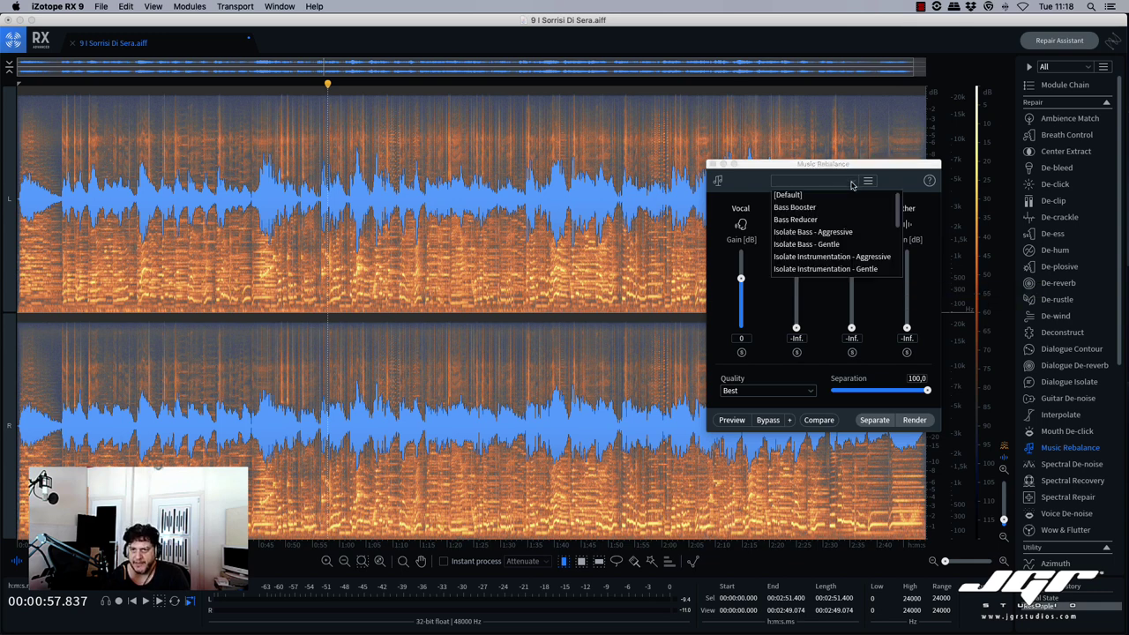
{"action": "scroll", "coordinate": [852, 219], "scroll_direction": "down", "scroll_amount": 3}
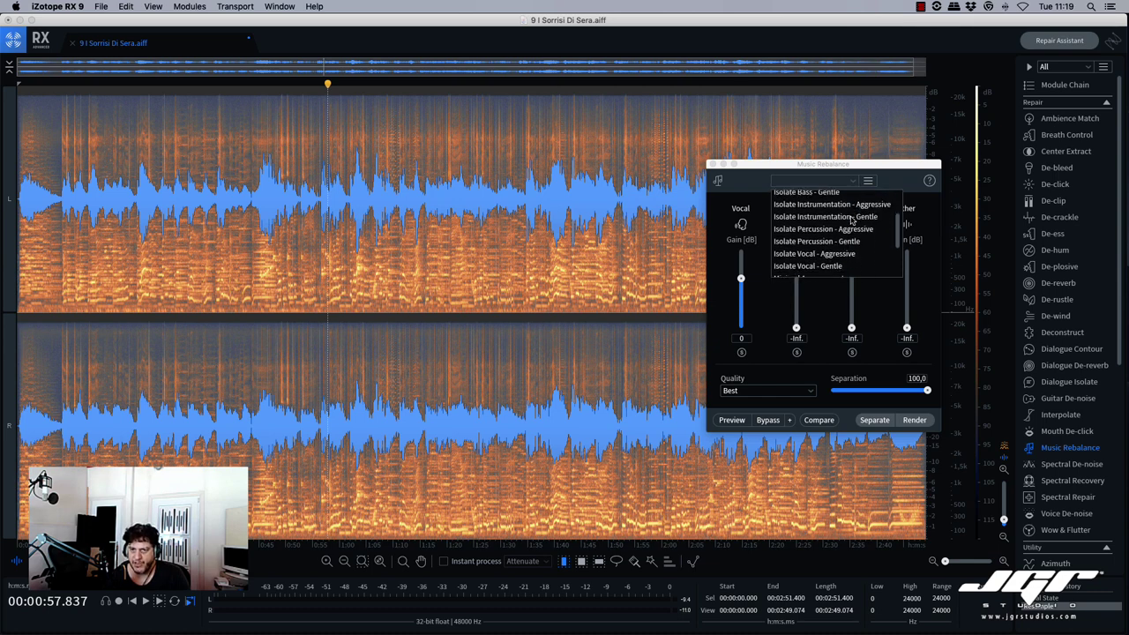
{"action": "left_click", "coordinate": [798, 243]}
{"action": "left_click", "coordinate": [828, 182]}
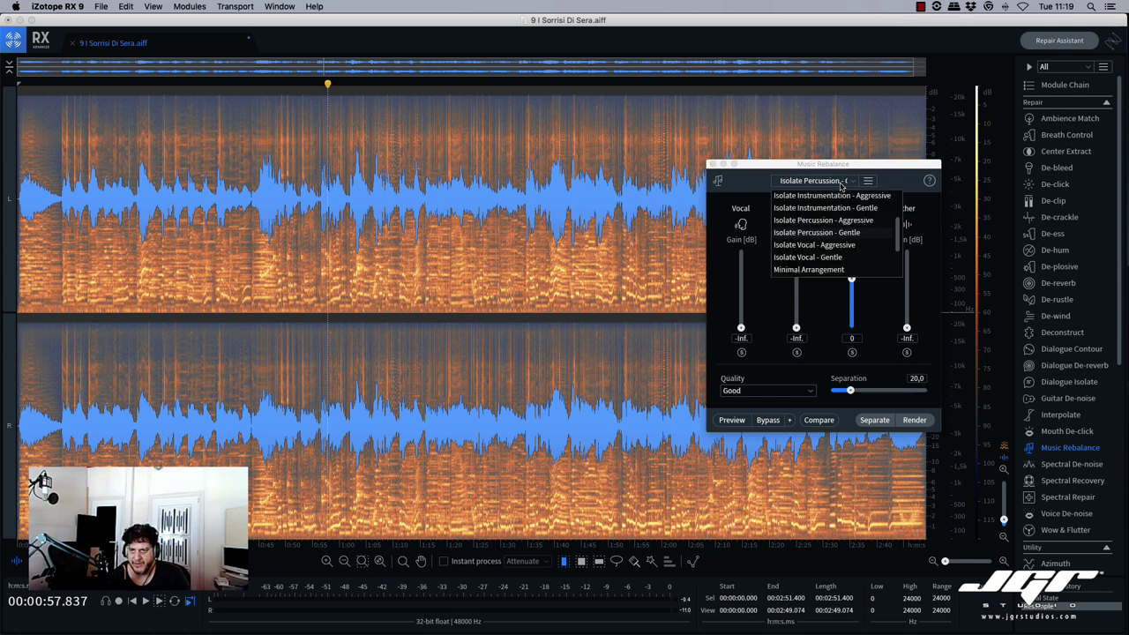
{"action": "left_click", "coordinate": [823, 256]}
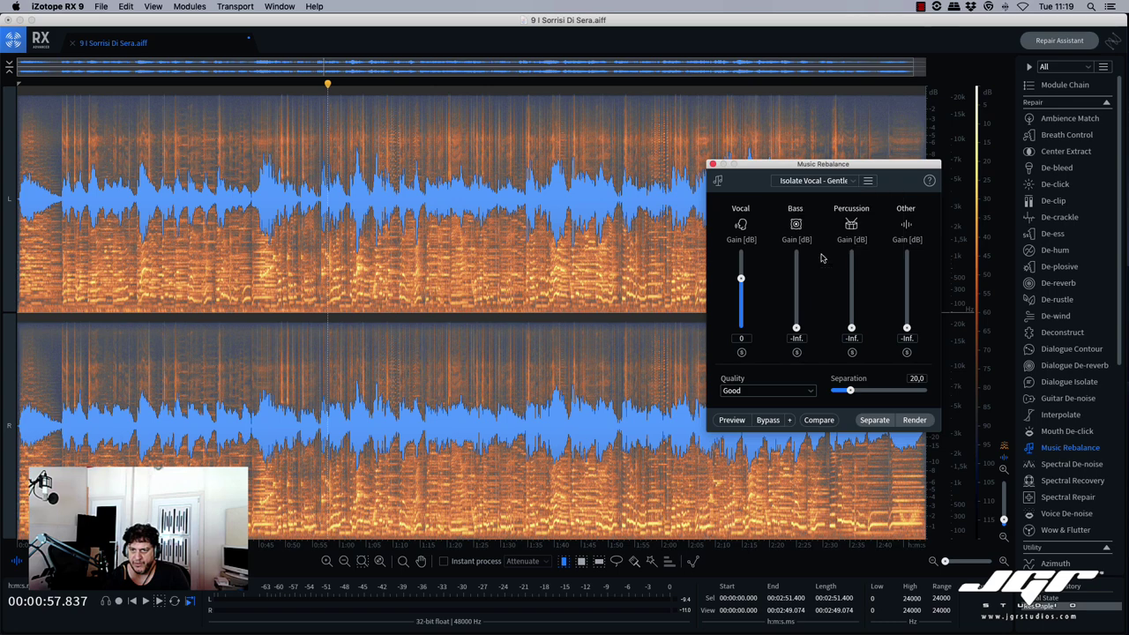
{"action": "left_click", "coordinate": [813, 181]}
{"action": "left_click", "coordinate": [832, 257]}
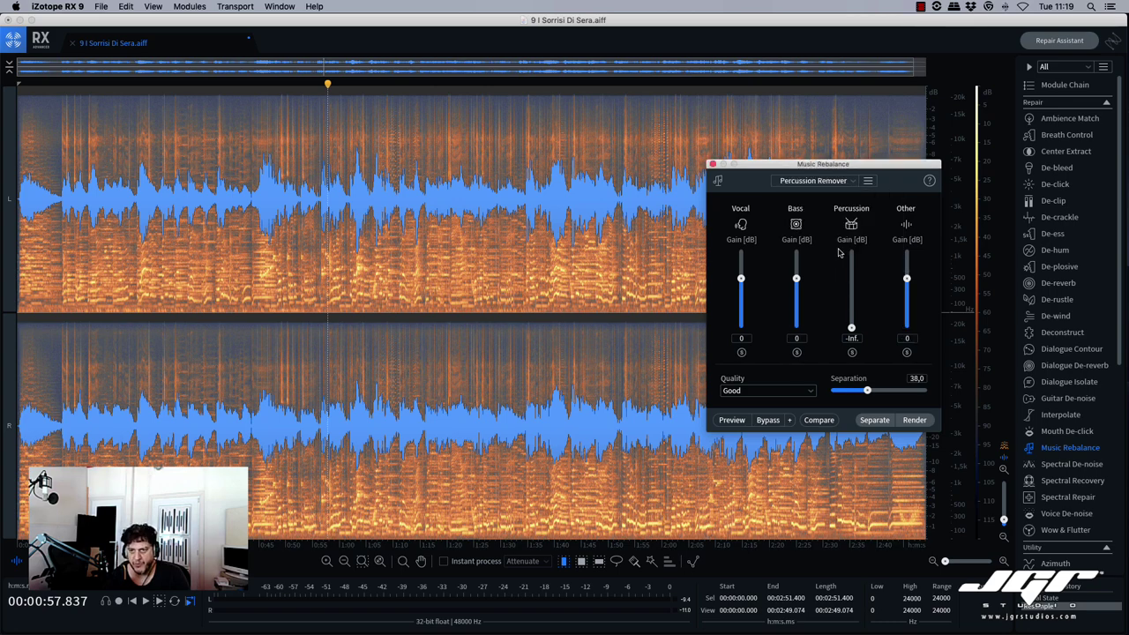
Step: Render Music Rebalance on the song with the Isolate Vocal - Aggressive preset and Best quality, and close the module after listening
{"action": "left_click", "coordinate": [811, 181]}
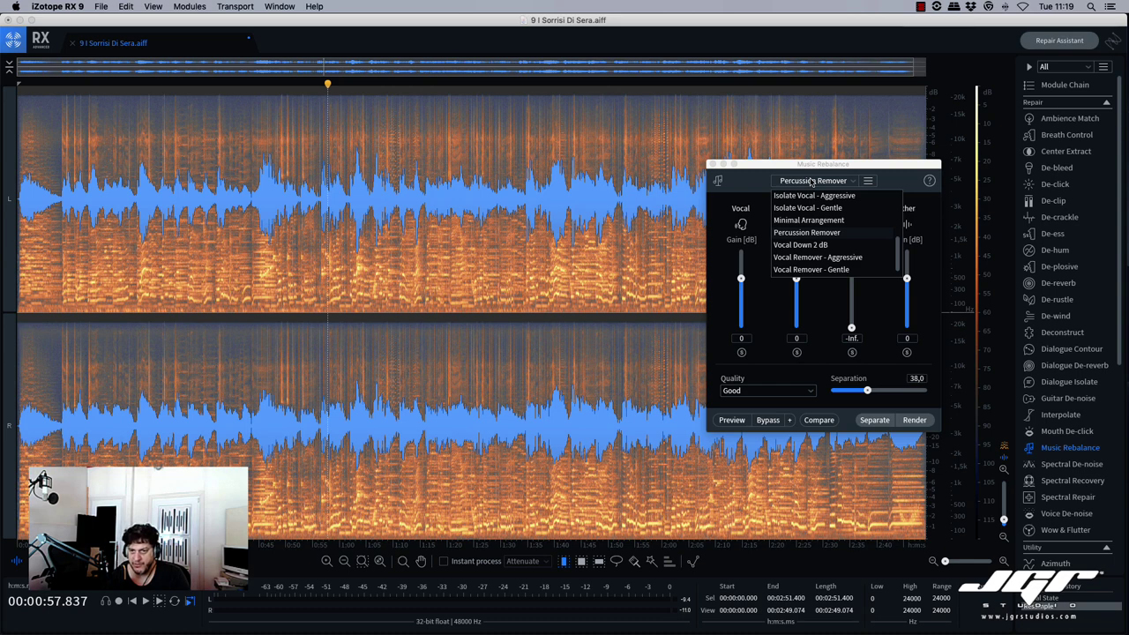
{"action": "left_click", "coordinate": [817, 196]}
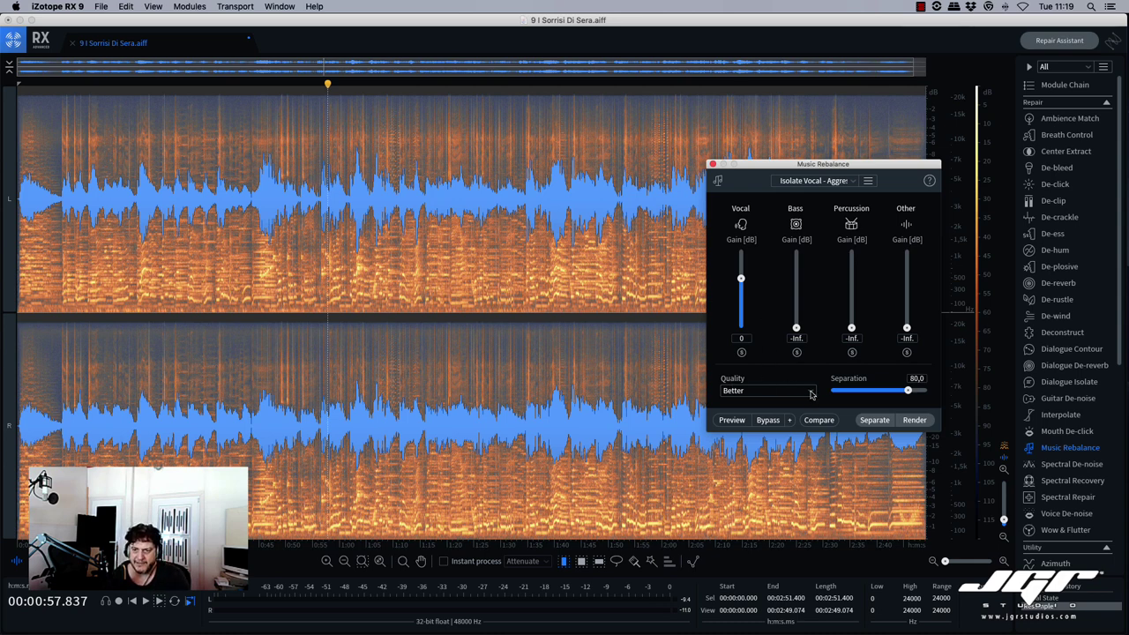
{"action": "left_click", "coordinate": [811, 393]}
{"action": "left_click", "coordinate": [770, 429]}
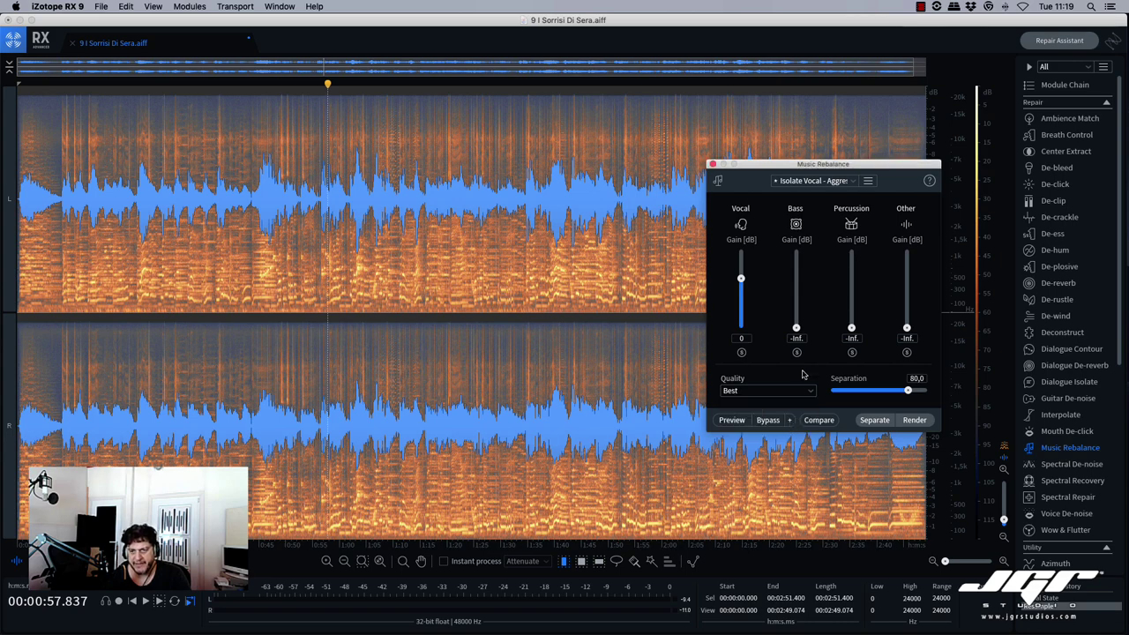
{"action": "left_click", "coordinate": [918, 422]}
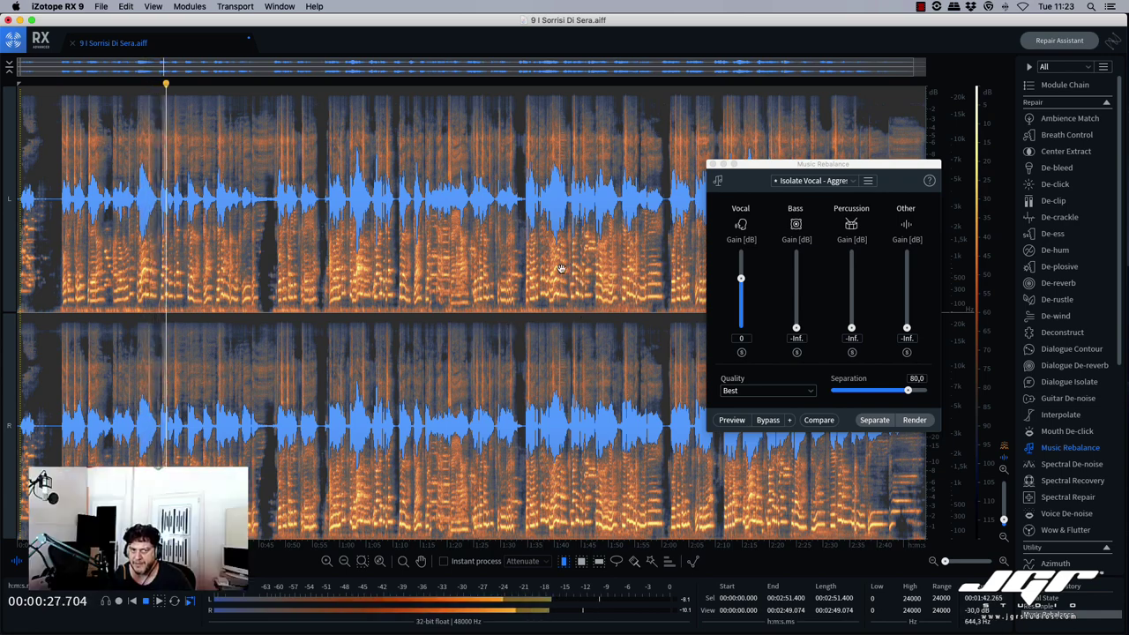
{"action": "key", "text": "space"}
{"action": "left_click", "coordinate": [713, 165]}
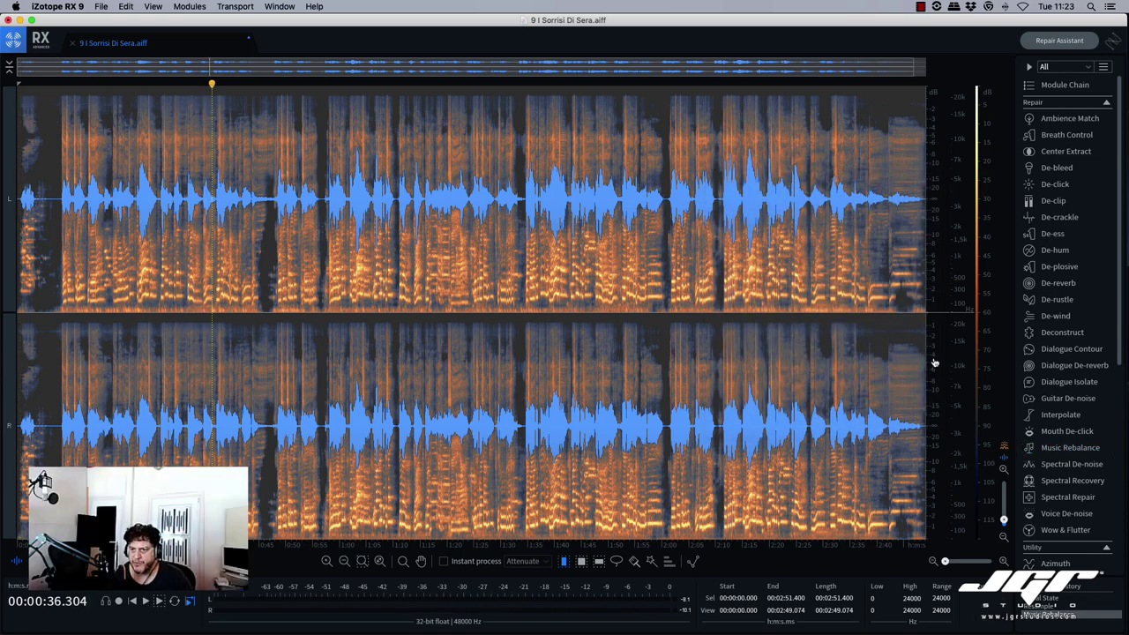
Step: Open Dialogue Isolate and preview its effect on the separated vocal
{"action": "left_click", "coordinate": [1068, 385]}
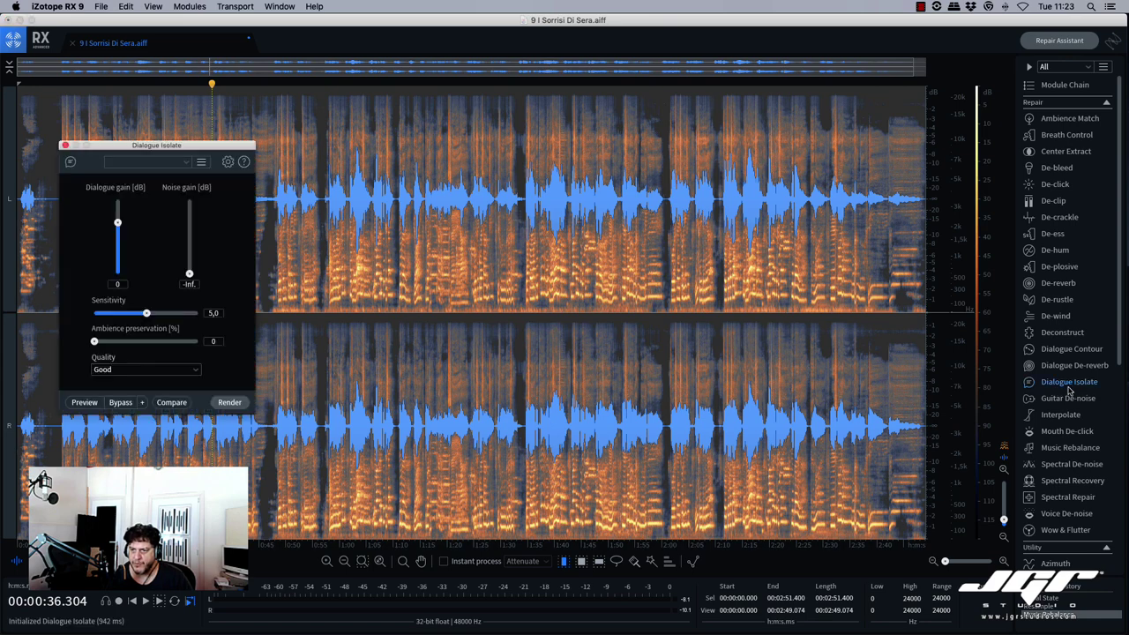
{"action": "left_click_drag", "start_coordinate": [189, 162], "coordinate": [384, 170]}
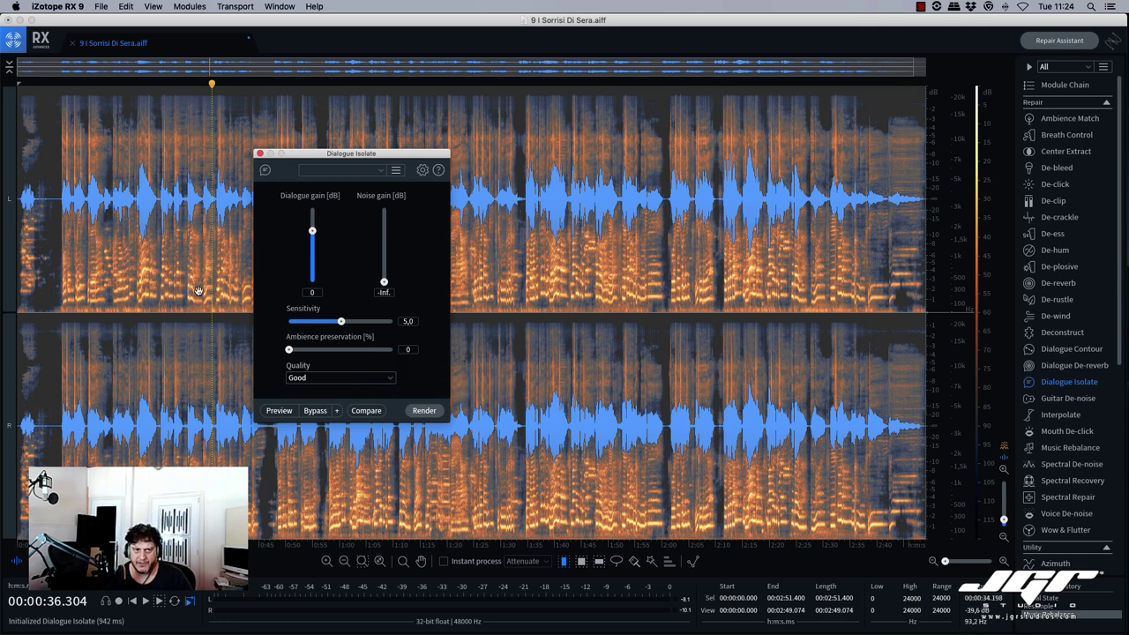
{"action": "left_click", "coordinate": [279, 412]}
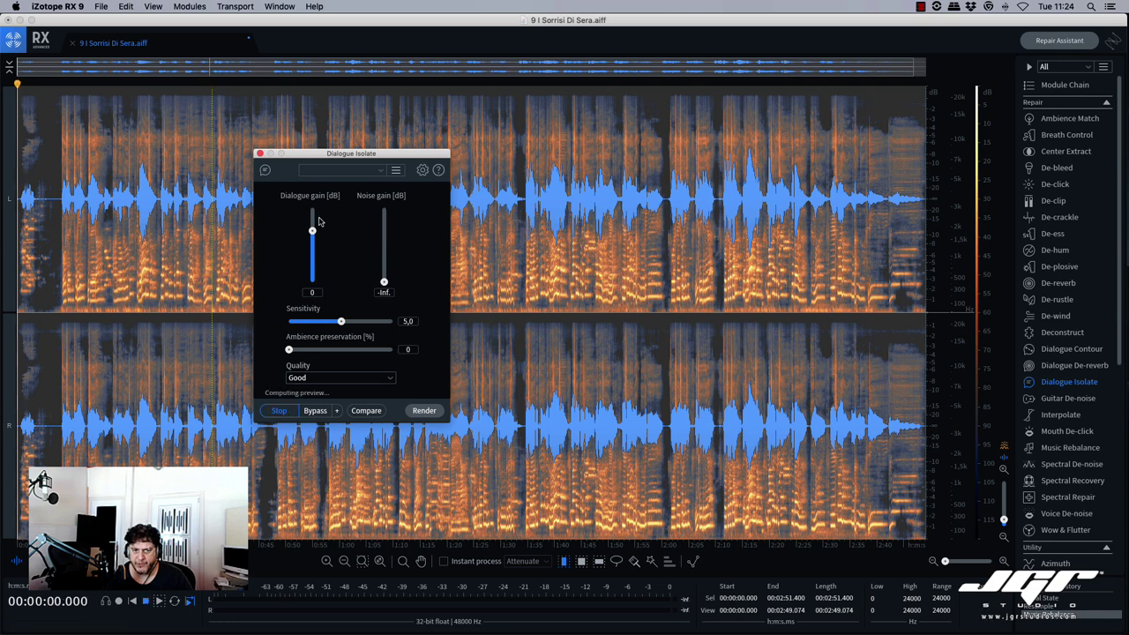
{"action": "left_click_drag", "start_coordinate": [315, 158], "coordinate": [435, 173]}
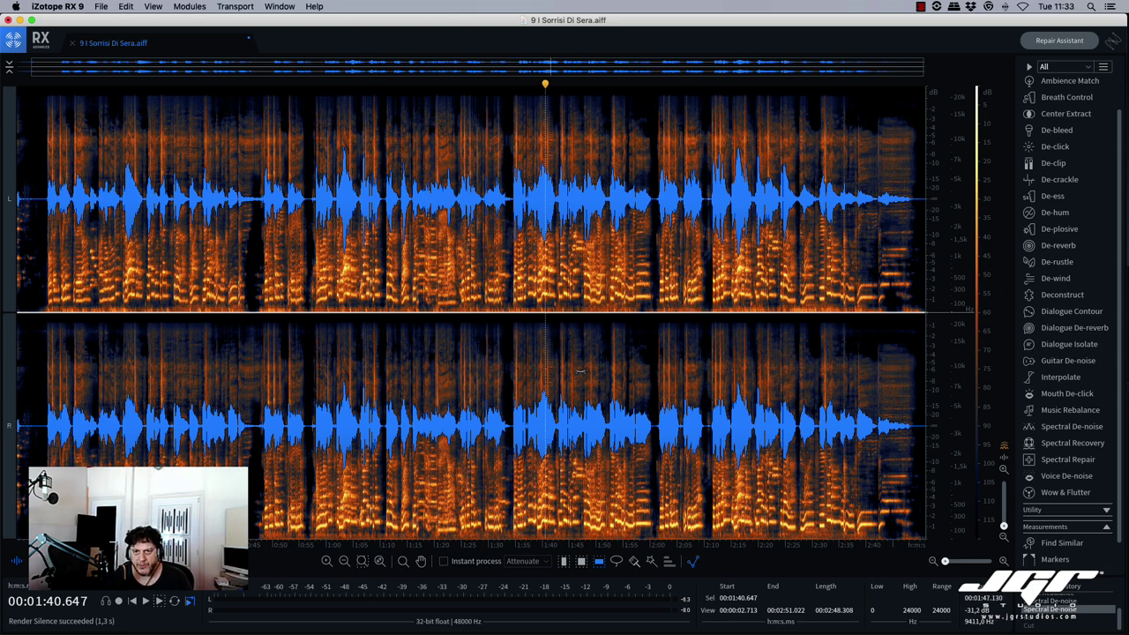
Step: Enable instant processing in Attenuate mode and attenuate all frequencies above about 9.3 kHz across the whole track
{"action": "key", "text": "super+shift+w"}
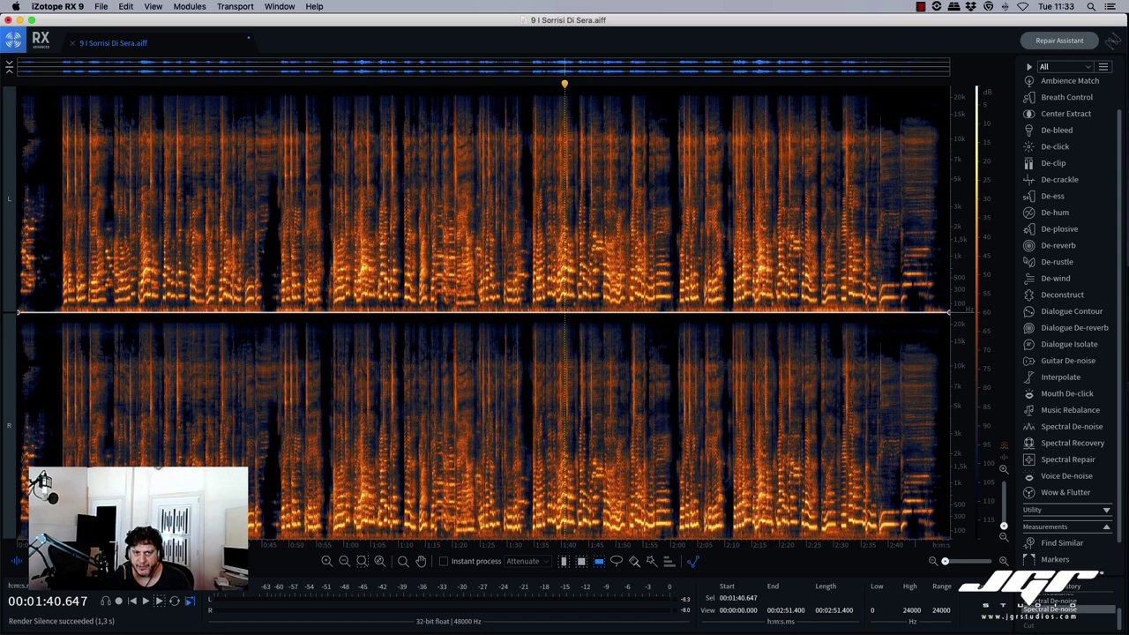
{"action": "key", "text": "super+shift+w"}
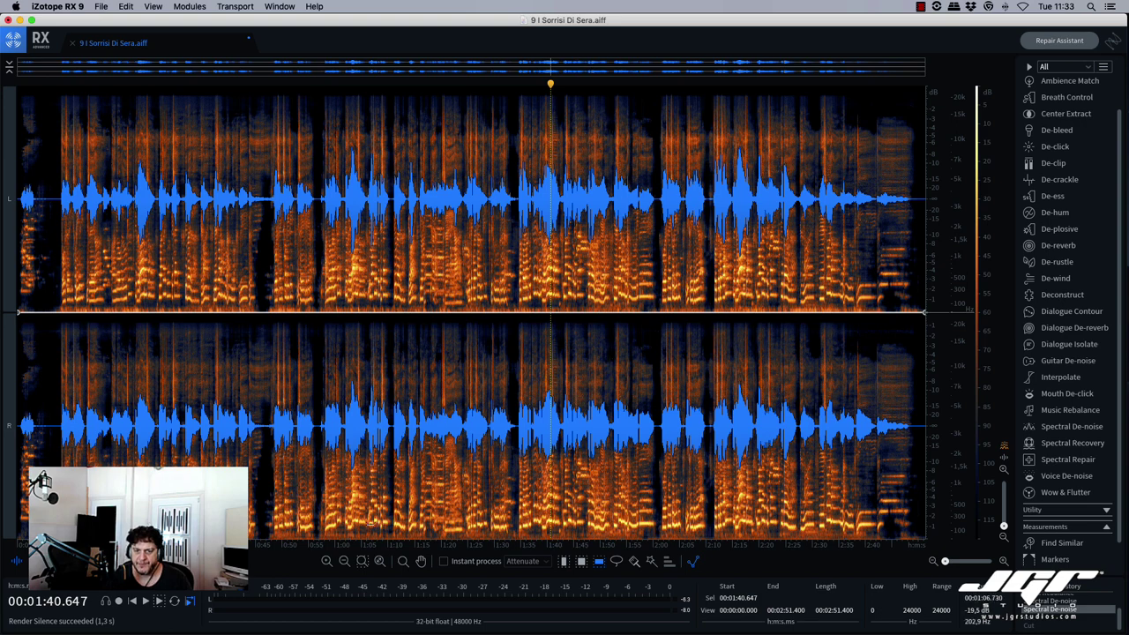
{"action": "left_click", "coordinate": [444, 563]}
{"action": "left_click", "coordinate": [543, 563]}
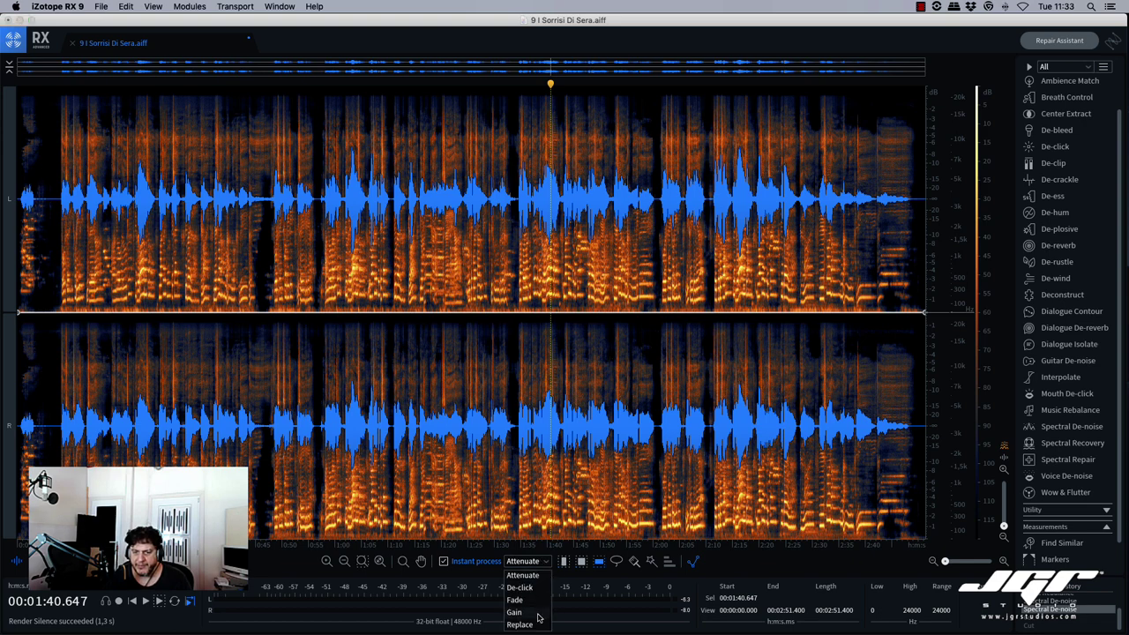
{"action": "left_click", "coordinate": [534, 577]}
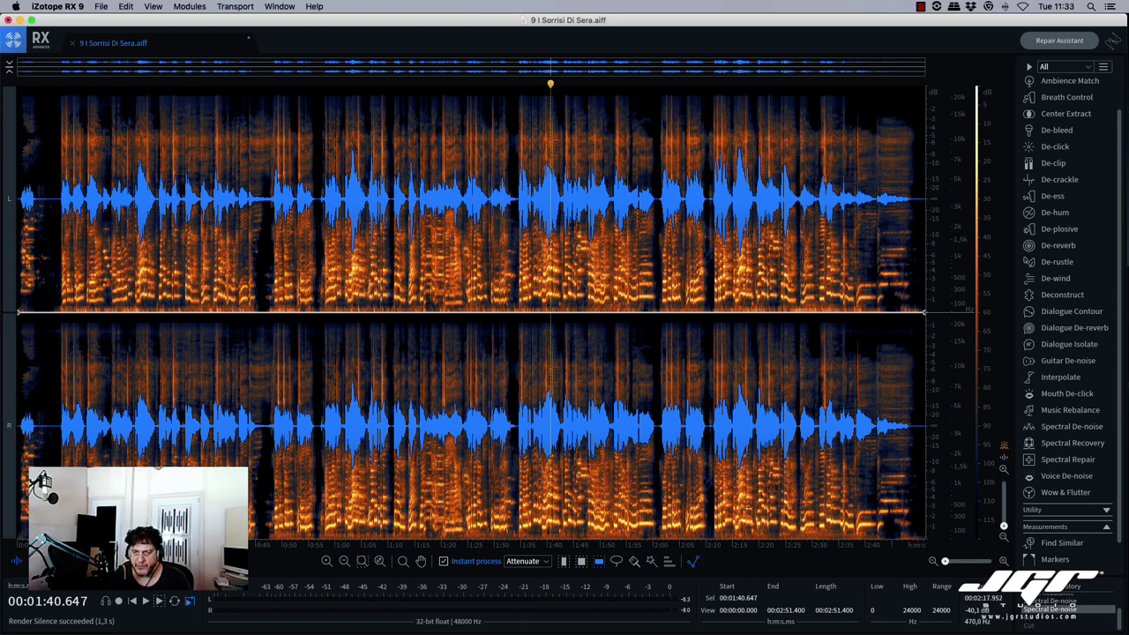
{"action": "left_click_drag", "start_coordinate": [469, 144], "coordinate": [470, 86]}
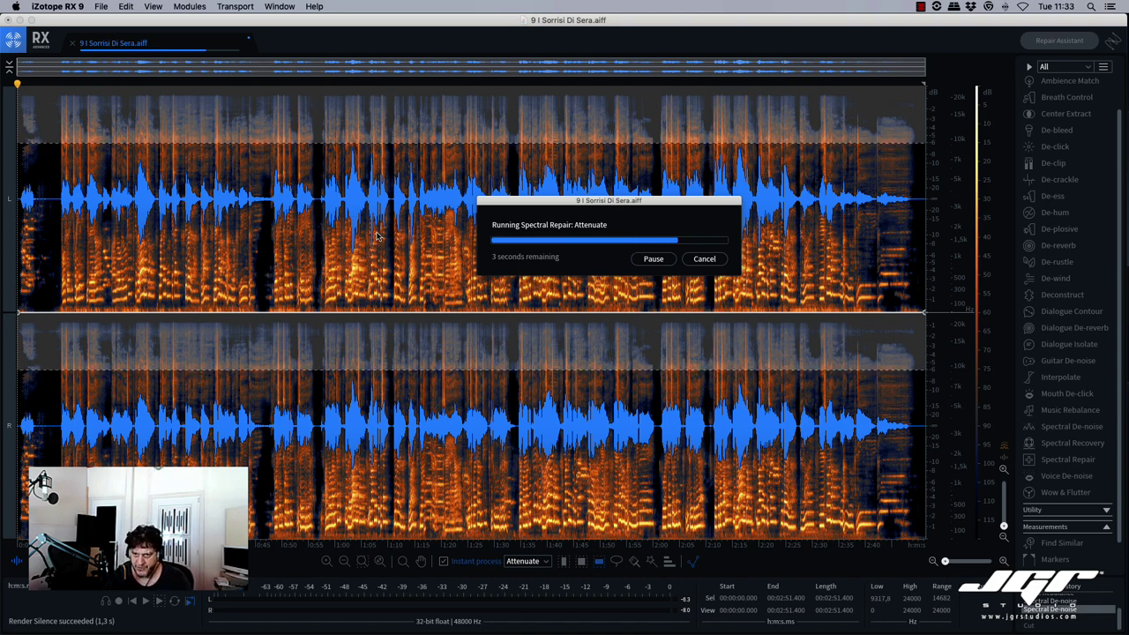
Step: Listen to the attenuated vocal from the beginning and from about 17.7 seconds
{"action": "key", "text": "space"}
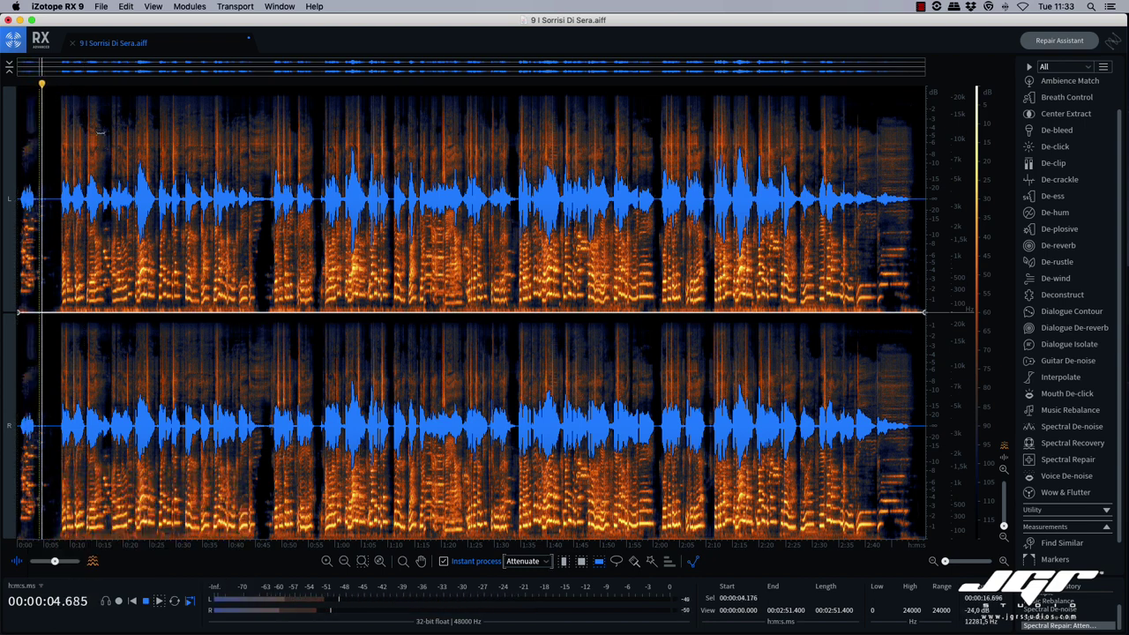
{"action": "left_click", "coordinate": [111, 85]}
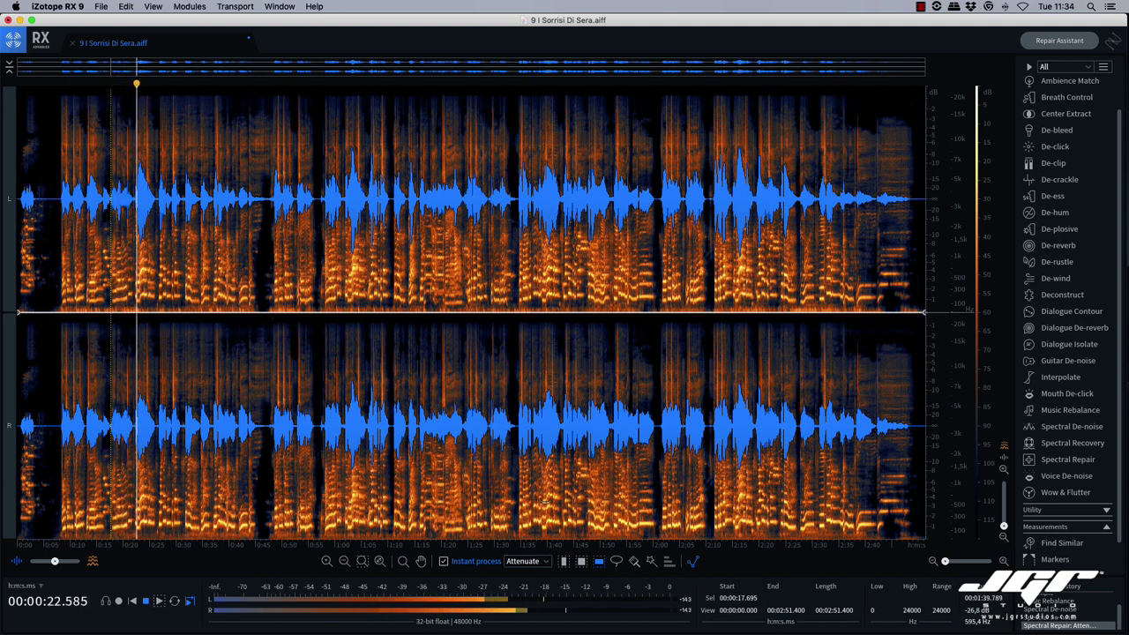
{"action": "key", "text": "space"}
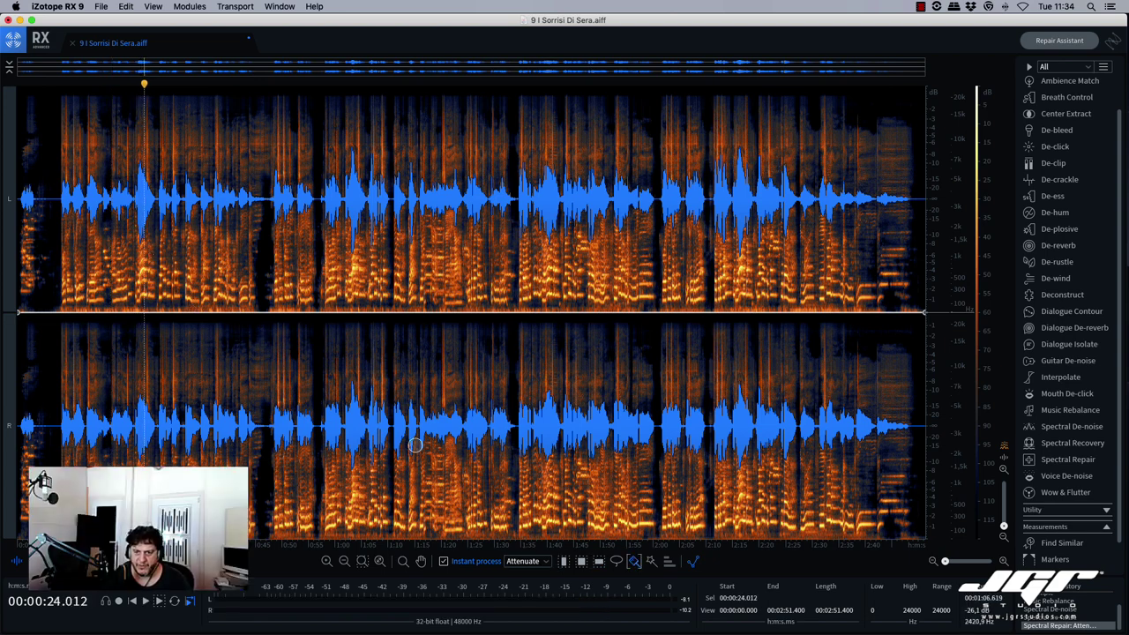
Step: Brush over the high-frequency streak at about 27.4 seconds to attenuate it, and play back that spot
{"action": "left_click_drag", "start_coordinate": [940, 565], "coordinate": [954, 562]}
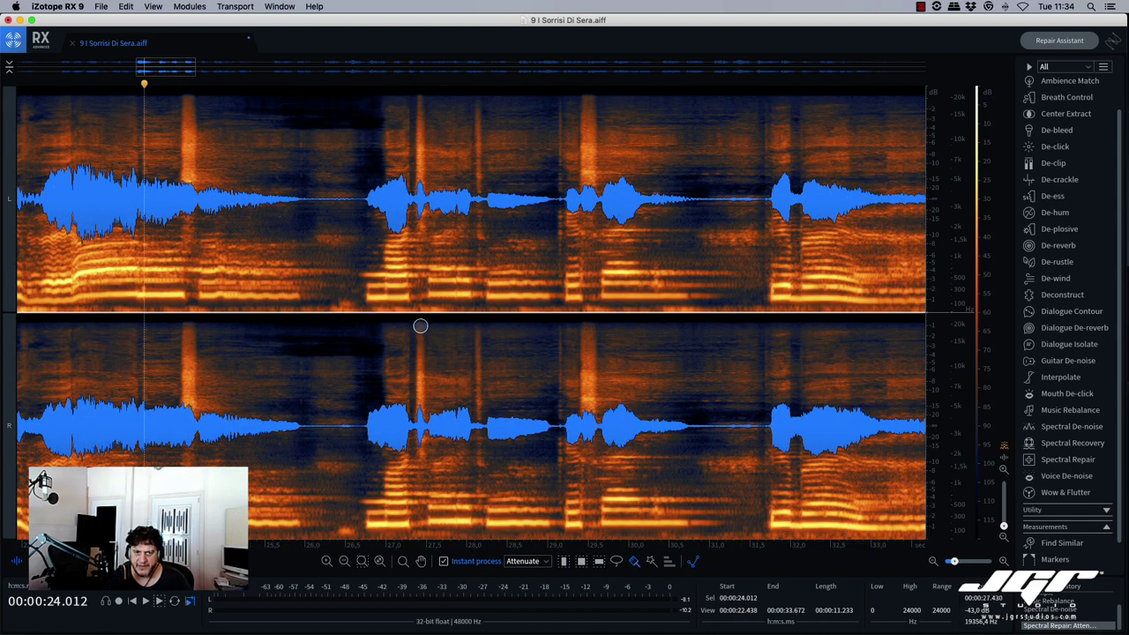
{"action": "left_click_drag", "start_coordinate": [419, 326], "coordinate": [421, 370]}
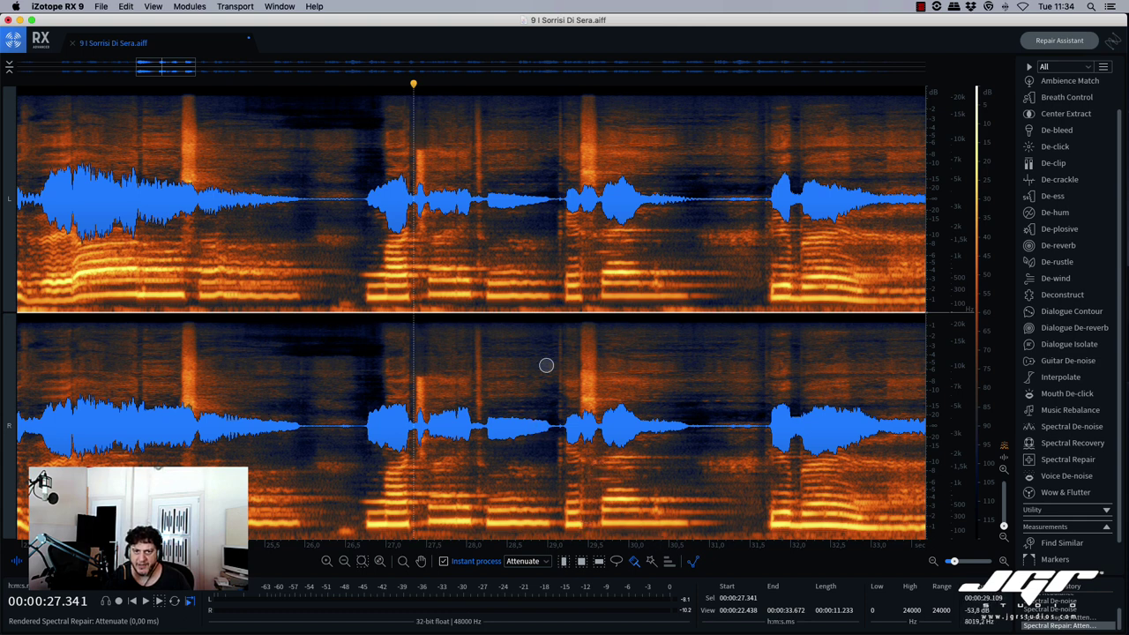
{"action": "key", "text": "space"}
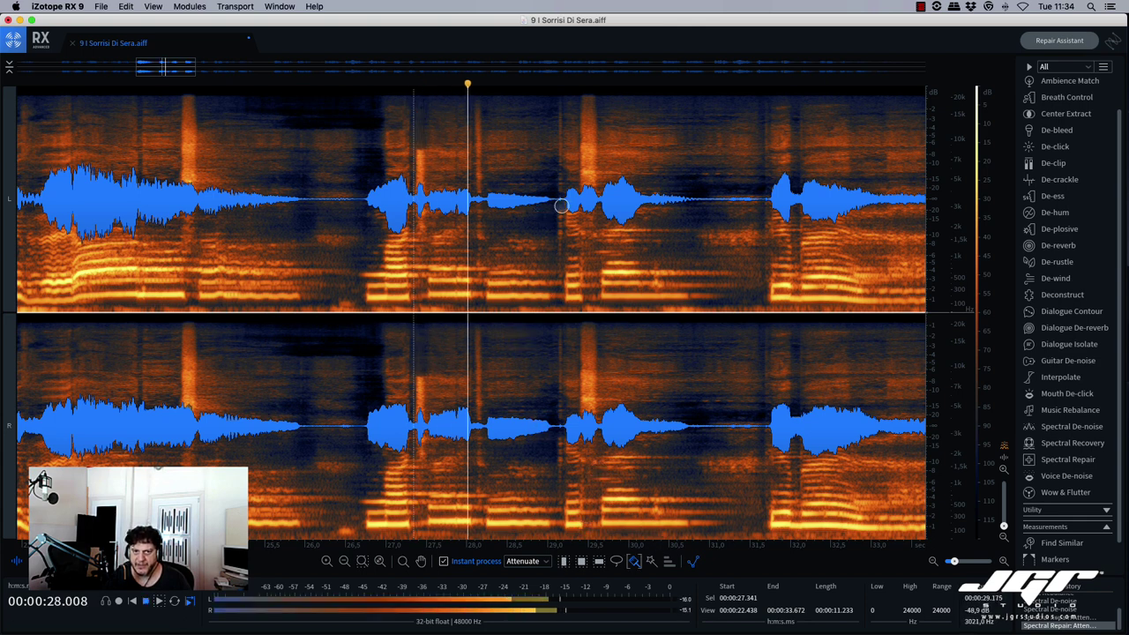
{"action": "key", "text": "space"}
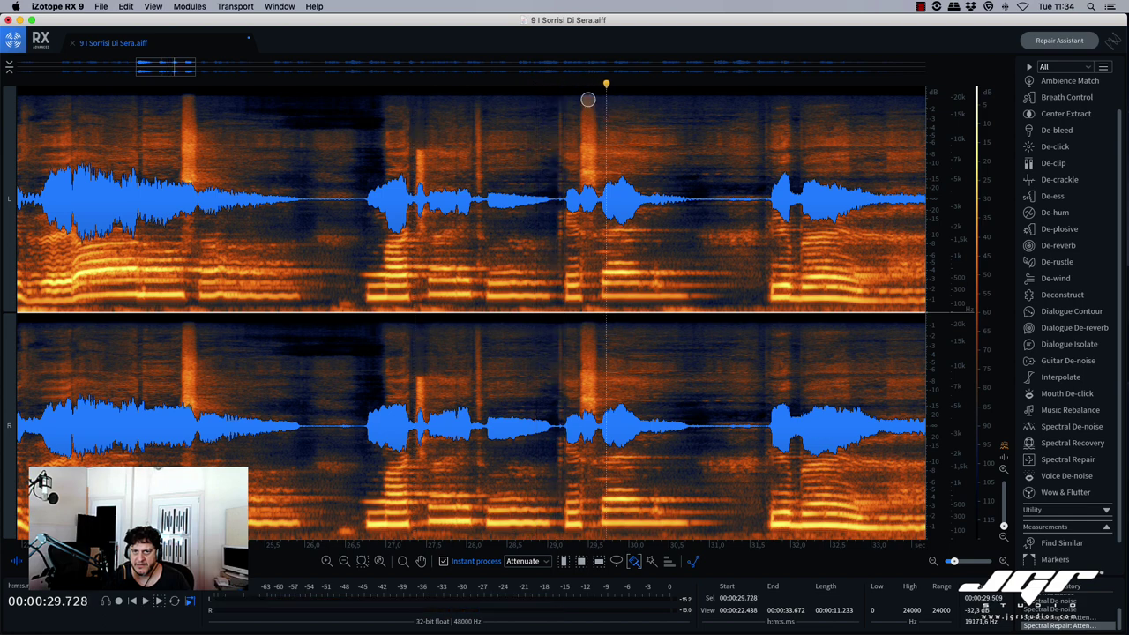
Step: Attenuate the bright high-frequency burst around 29.4 seconds with several brush strokes and listen to the passage
{"action": "mouse_move", "coordinate": [586, 88]}
{"action": "left_mouse_down"}
{"action": "mouse_move", "coordinate": [587, 168]}
{"action": "mouse_move", "coordinate": [591, 141]}
{"action": "left_mouse_up"}
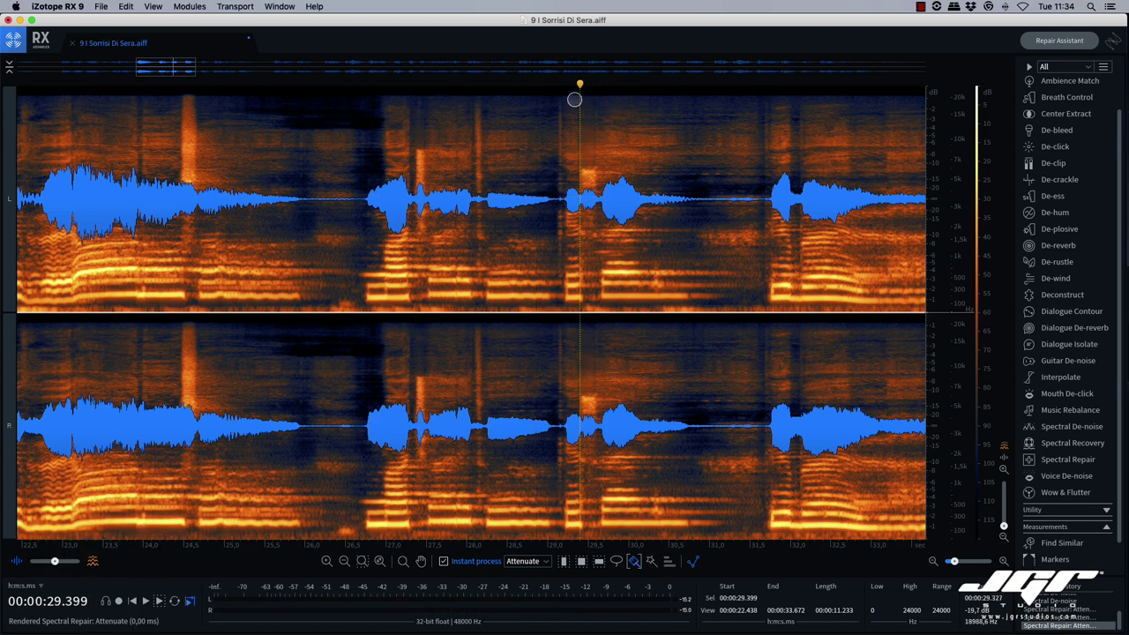
{"action": "left_click_drag", "start_coordinate": [578, 97], "coordinate": [583, 172]}
{"action": "left_click_drag", "start_coordinate": [596, 92], "coordinate": [589, 220]}
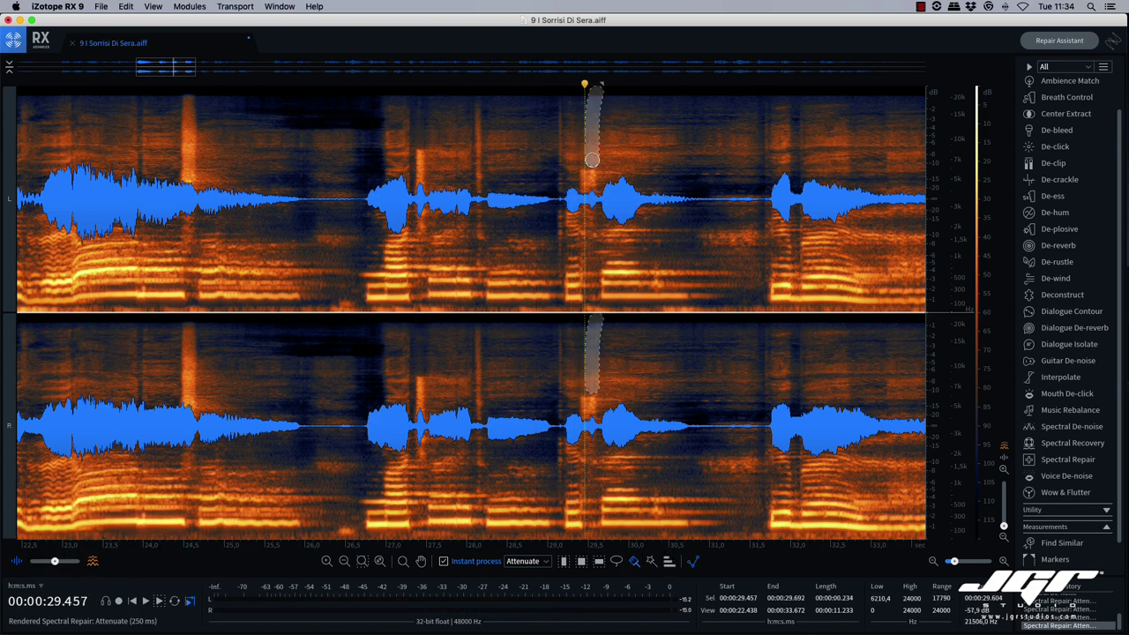
{"action": "key", "text": "space"}
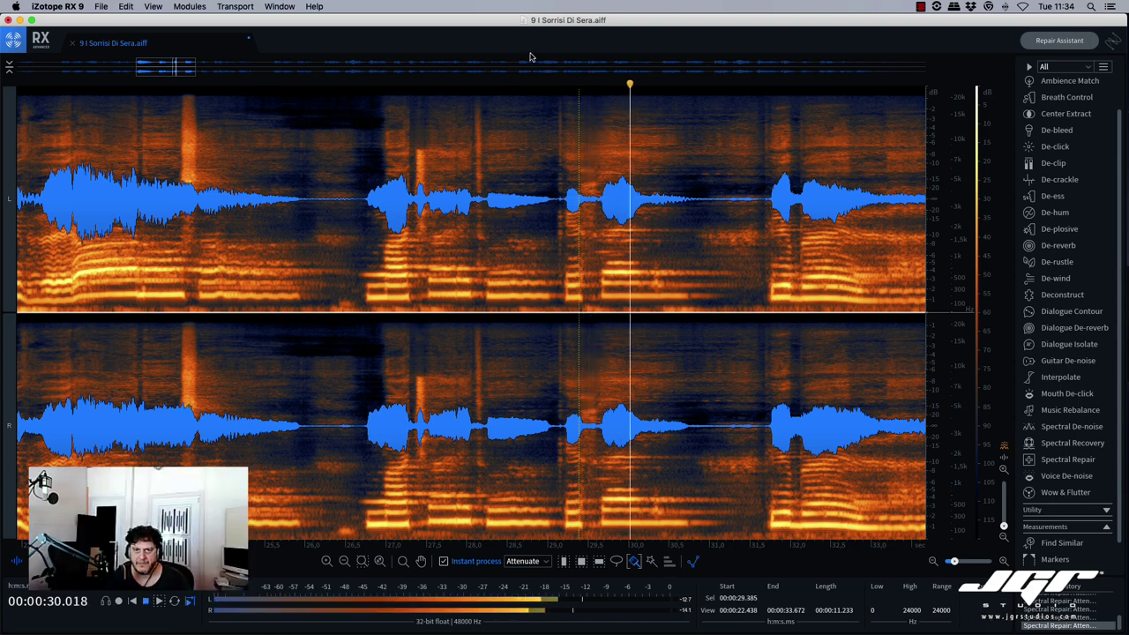
Step: Undo the attenuation of the high-frequency burst at about 29.4 seconds and replay the passage around it
{"action": "left_click", "coordinate": [494, 85]}
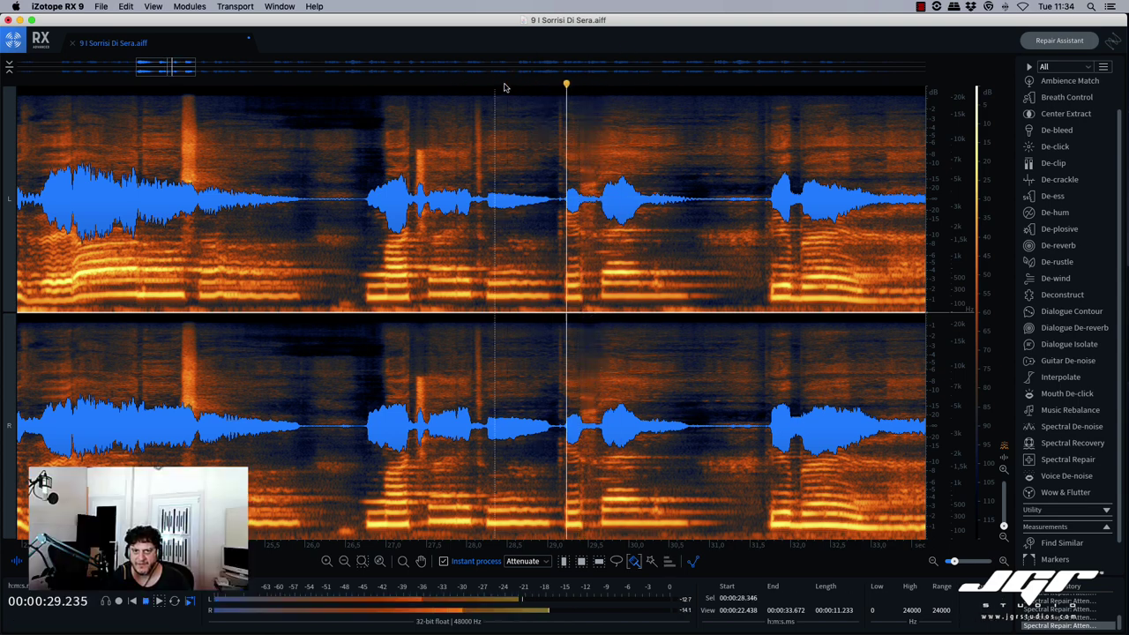
{"action": "key", "text": "space"}
{"action": "left_click_drag", "start_coordinate": [580, 95], "coordinate": [586, 169]}
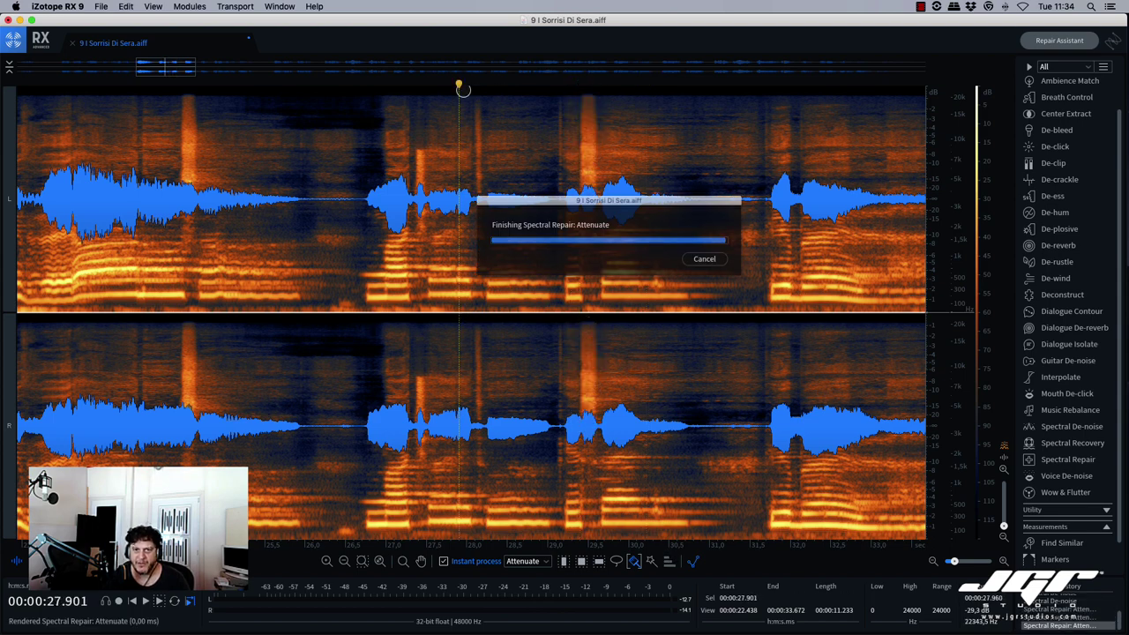
{"action": "left_click", "coordinate": [458, 89]}
{"action": "key", "text": "space"}
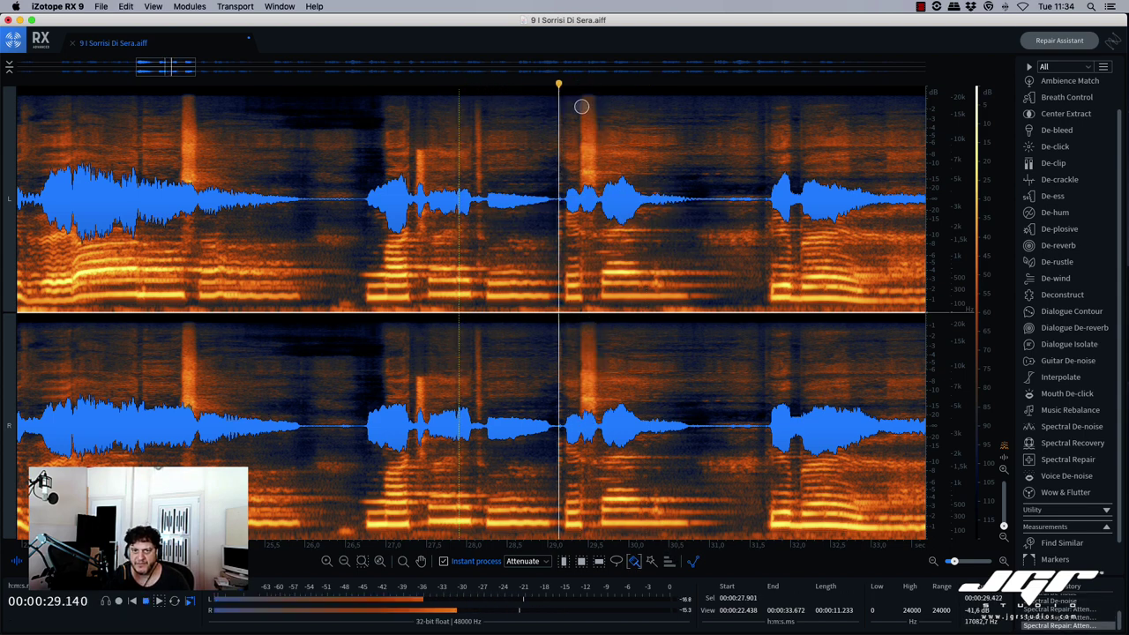
Step: Attenuate only the upper part of the burst at about 29.4 seconds with the brush and listen from about 27.8 seconds
{"action": "key", "text": "space"}
{"action": "left_click", "coordinate": [582, 108]}
{"action": "mouse_move", "coordinate": [583, 108]}
{"action": "left_mouse_down"}
{"action": "mouse_move", "coordinate": [588, 150]}
{"action": "mouse_move", "coordinate": [594, 102]}
{"action": "left_mouse_up"}
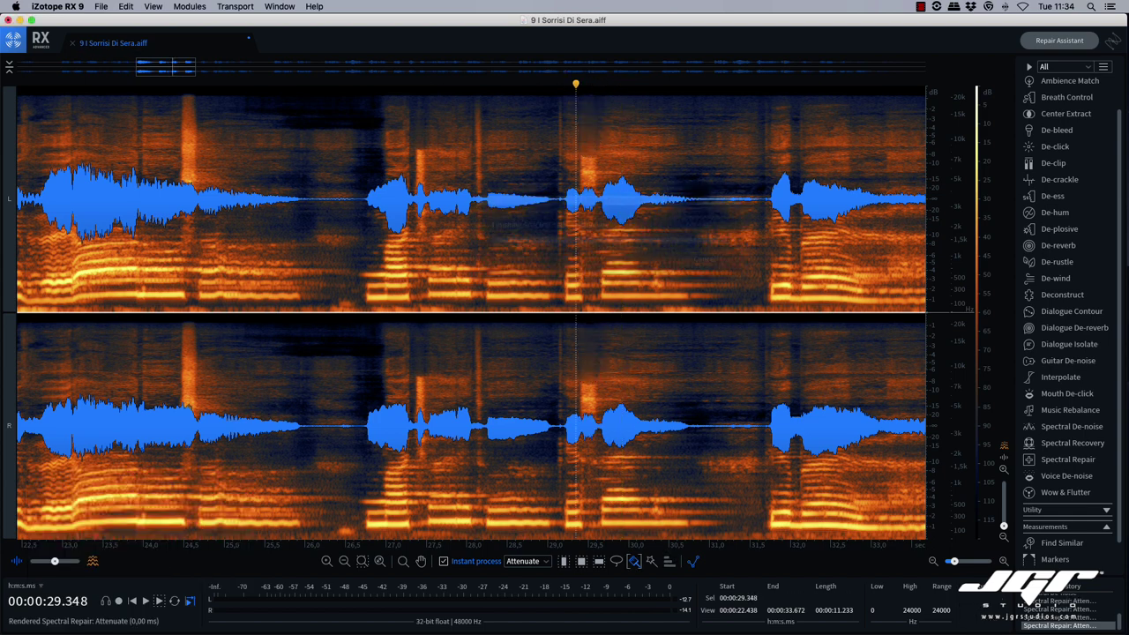
{"action": "left_click", "coordinate": [446, 81]}
{"action": "key", "text": "space"}
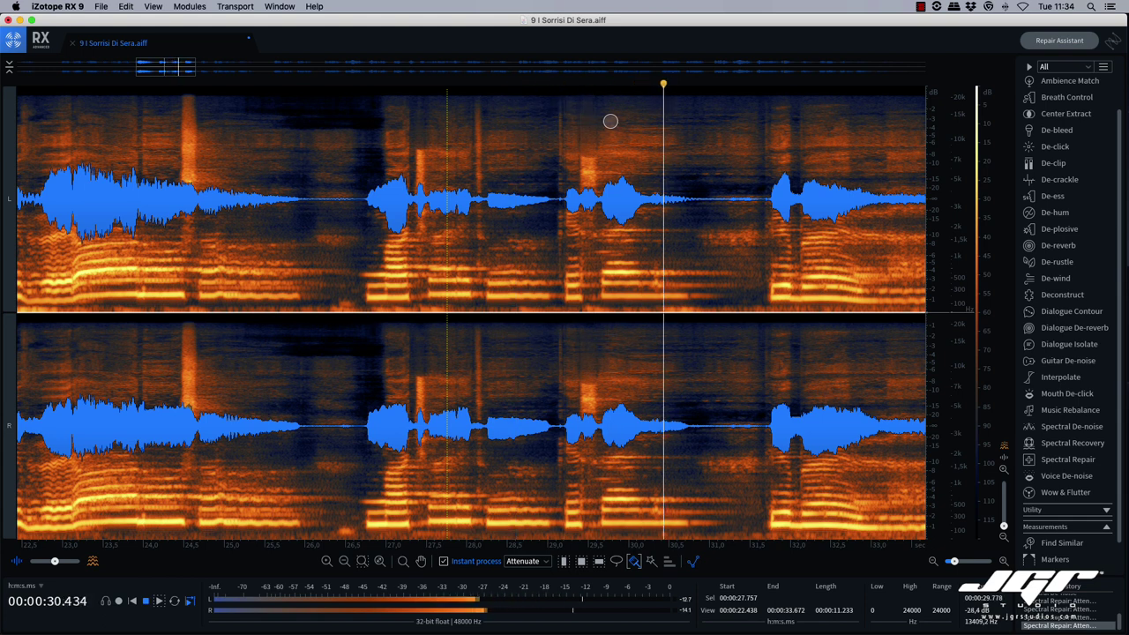
{"action": "key", "text": "space"}
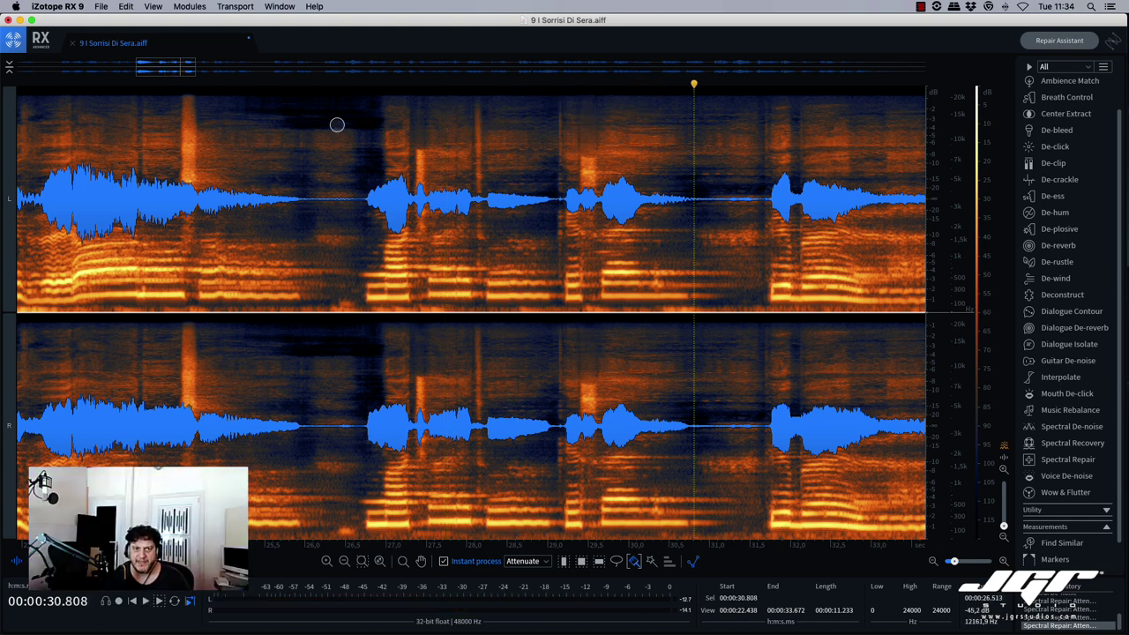
Step: Brush away the upper part of the high-frequency burst at about 24.6 seconds and listen from about 23.8 seconds
{"action": "left_click", "coordinate": [159, 83]}
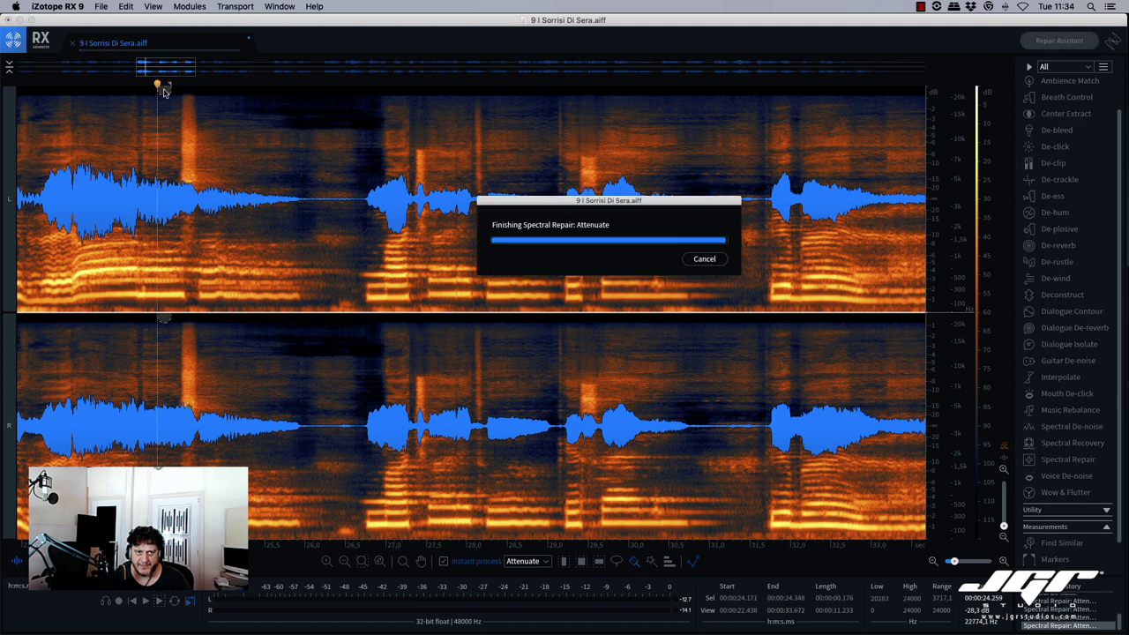
{"action": "key", "text": "space"}
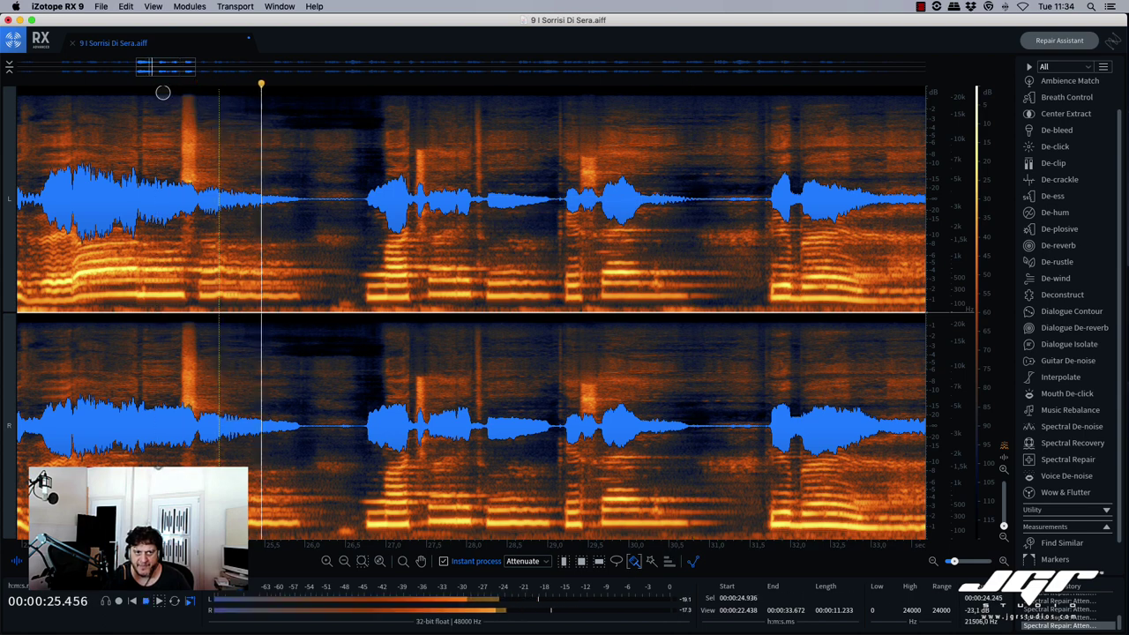
{"action": "left_click", "coordinate": [174, 93]}
{"action": "key", "text": "space"}
{"action": "key", "text": "space"}
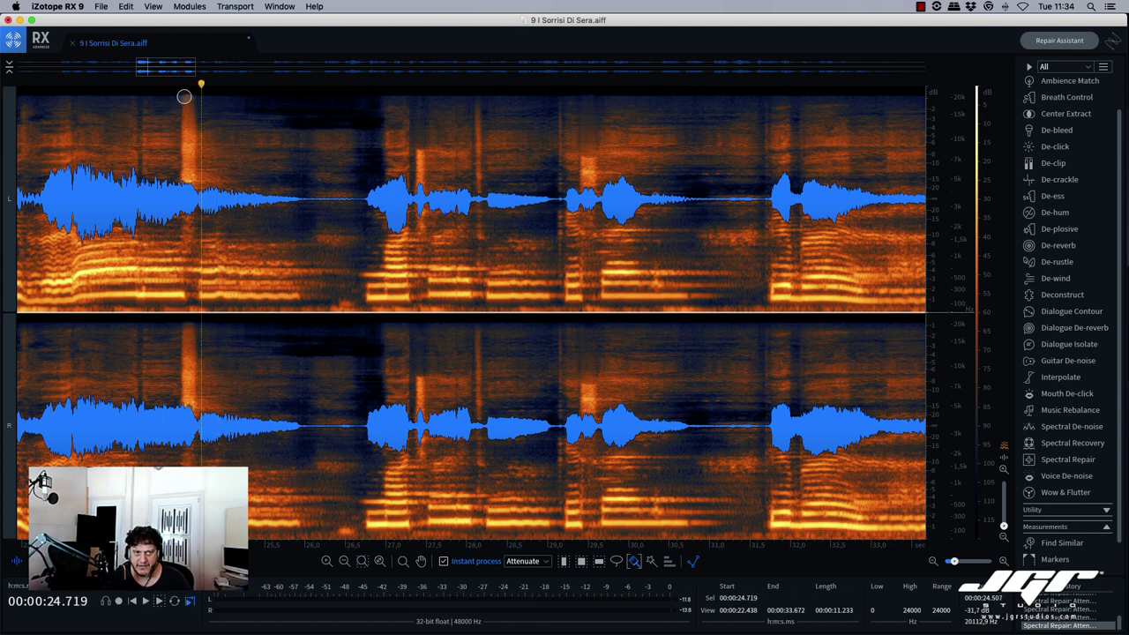
{"action": "left_click", "coordinate": [187, 95]}
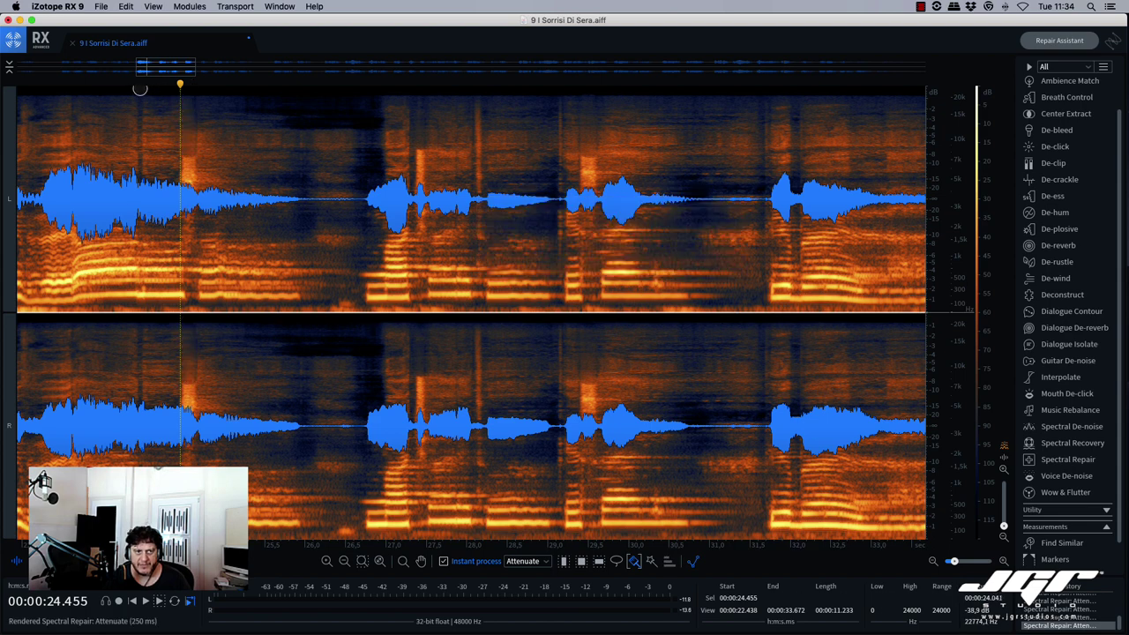
{"action": "left_click", "coordinate": [124, 85]}
{"action": "key", "text": "space"}
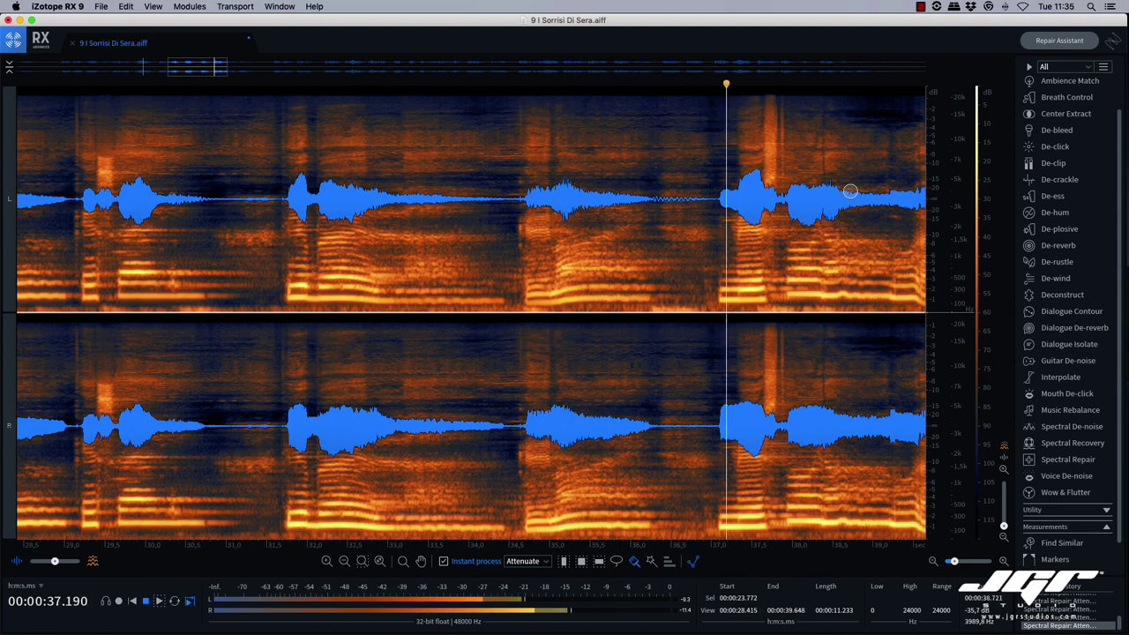
Step: Attenuate the burst at about 37.7 seconds from about 12 kHz upward and listen from about 36.6 seconds
{"action": "key", "text": "space"}
{"action": "left_click_drag", "start_coordinate": [768, 96], "coordinate": [761, 124]}
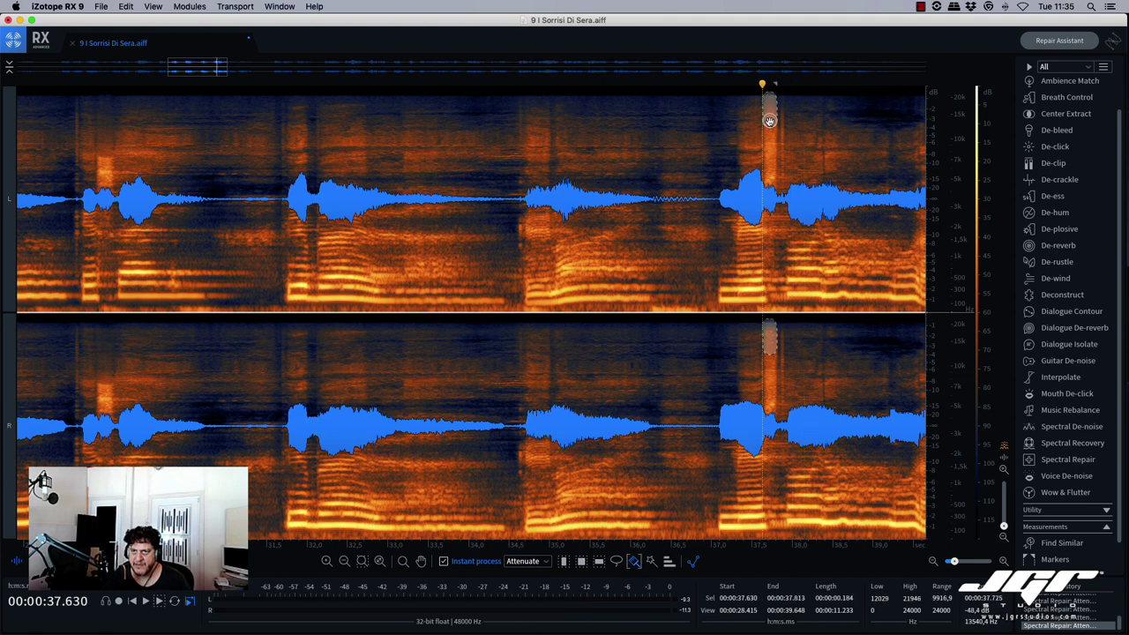
{"action": "left_click", "coordinate": [681, 84]}
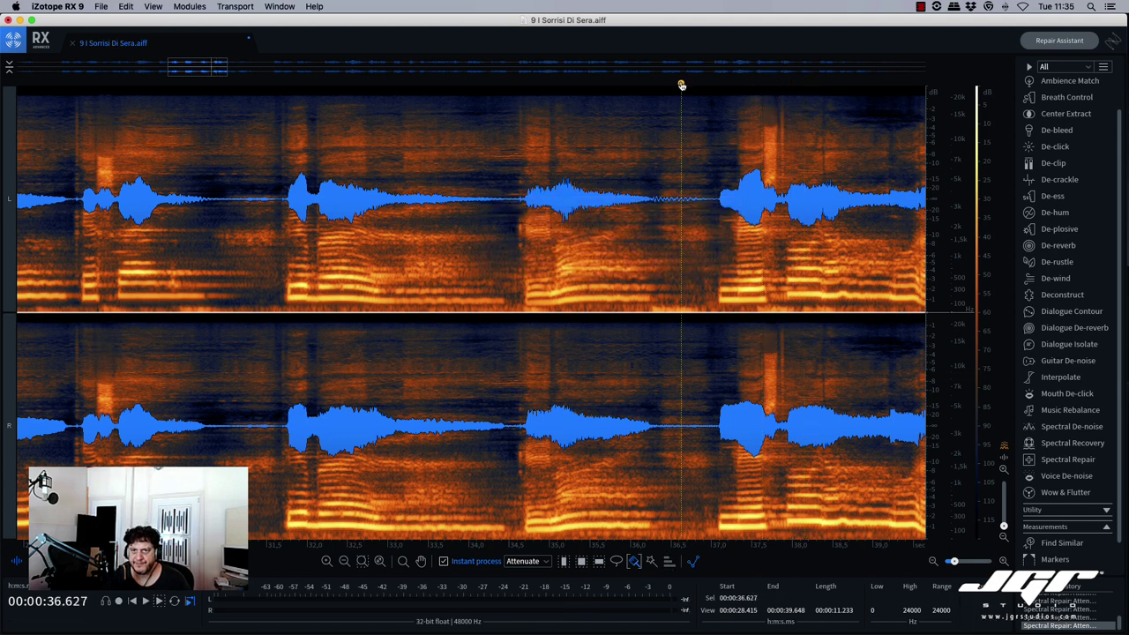
{"action": "key", "text": "space"}
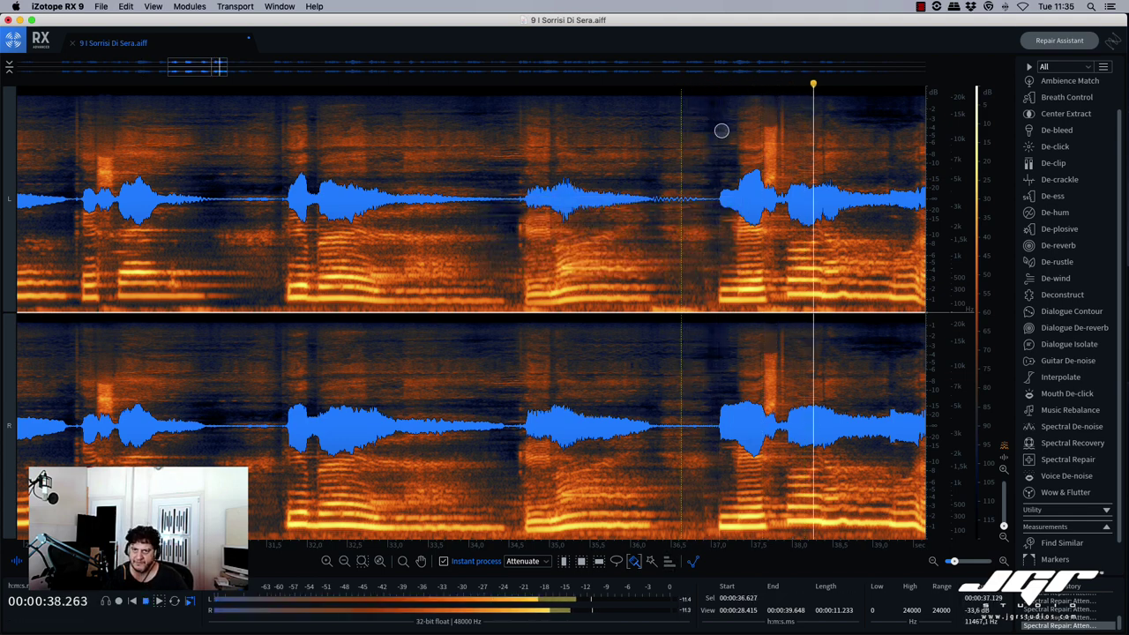
{"action": "key", "text": "space"}
{"action": "left_click", "coordinate": [752, 229]}
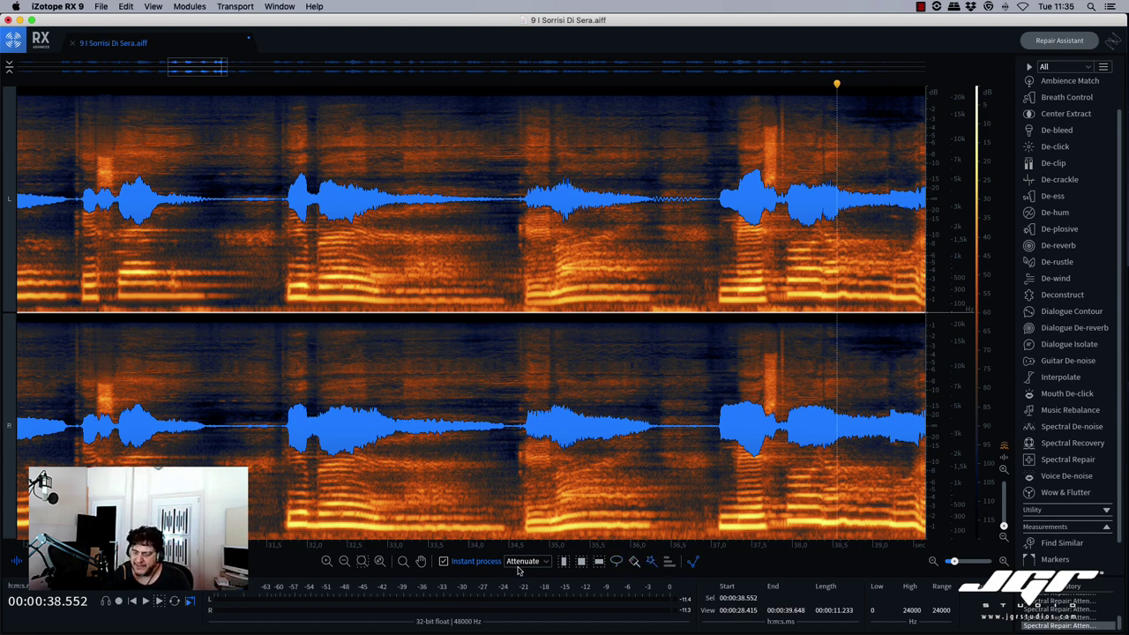
{"action": "scroll", "coordinate": [465, 404], "scroll_direction": "right", "scroll_amount": 5}
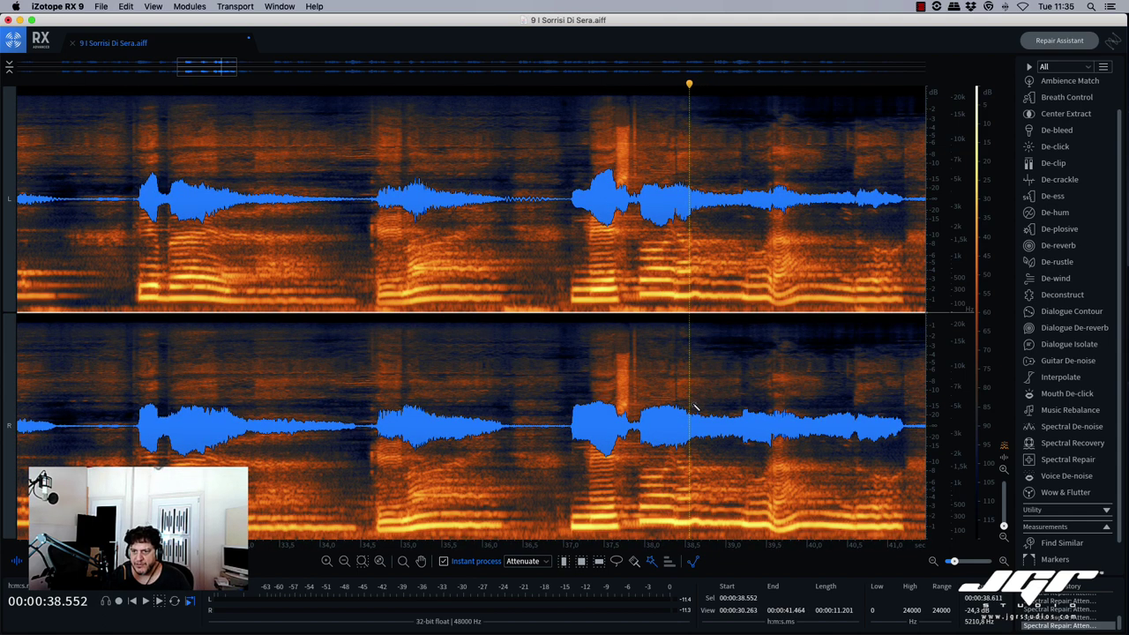
{"action": "scroll", "coordinate": [361, 257], "scroll_direction": "left", "scroll_amount": 5}
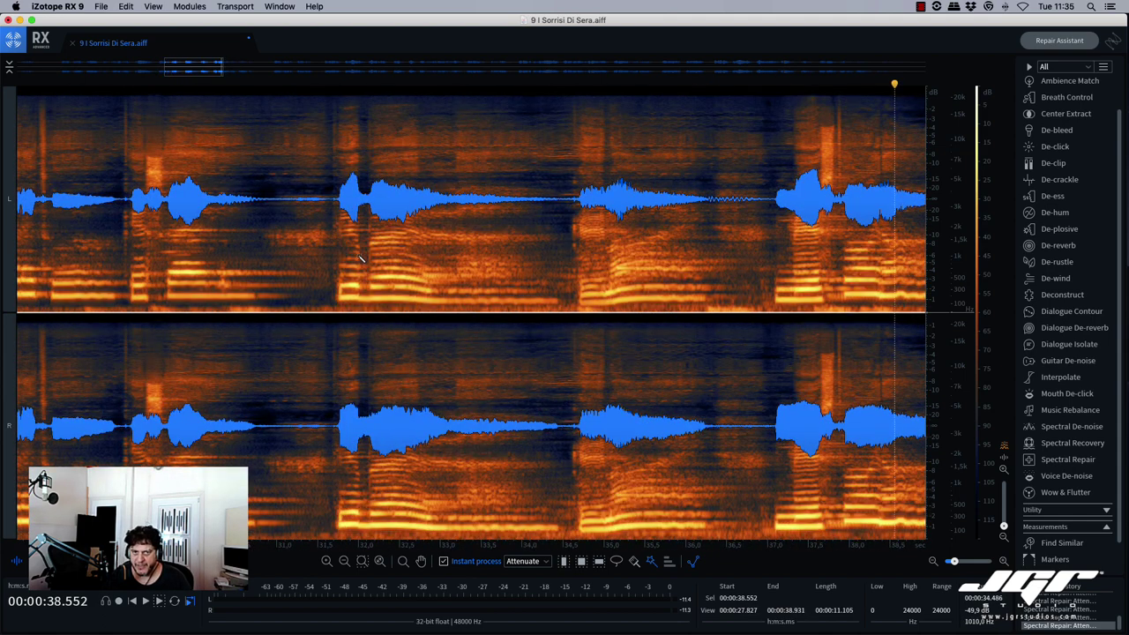
Step: Set up an export of the cleaned vocal as a 24-bit WAV file with white noise (TPDF) dither
{"action": "left_click", "coordinate": [101, 6]}
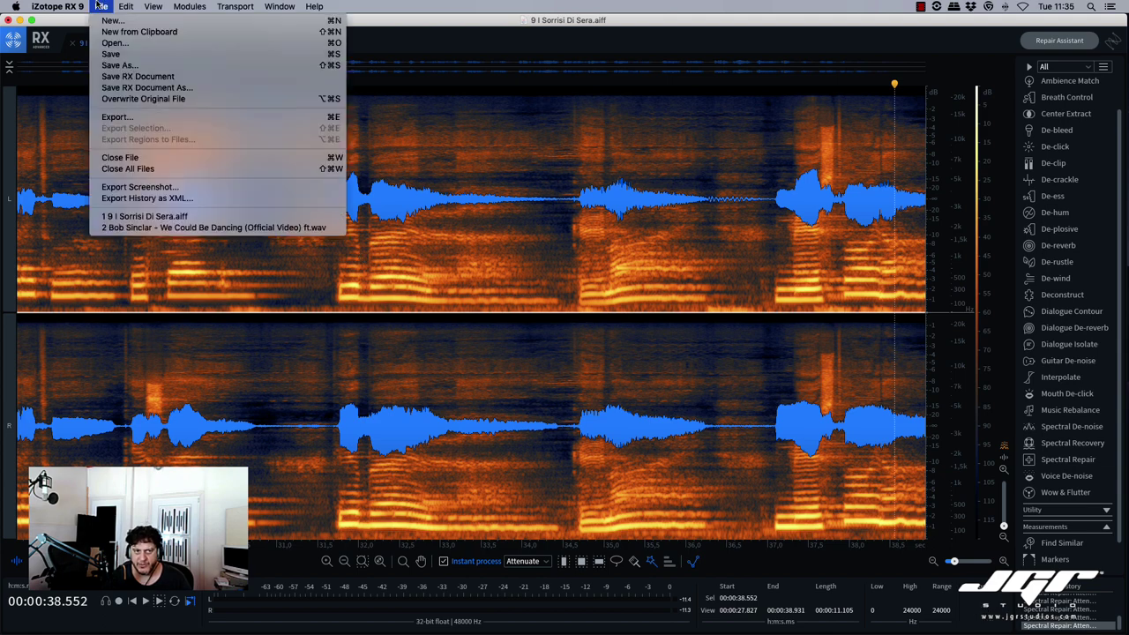
{"action": "left_click", "coordinate": [118, 117]}
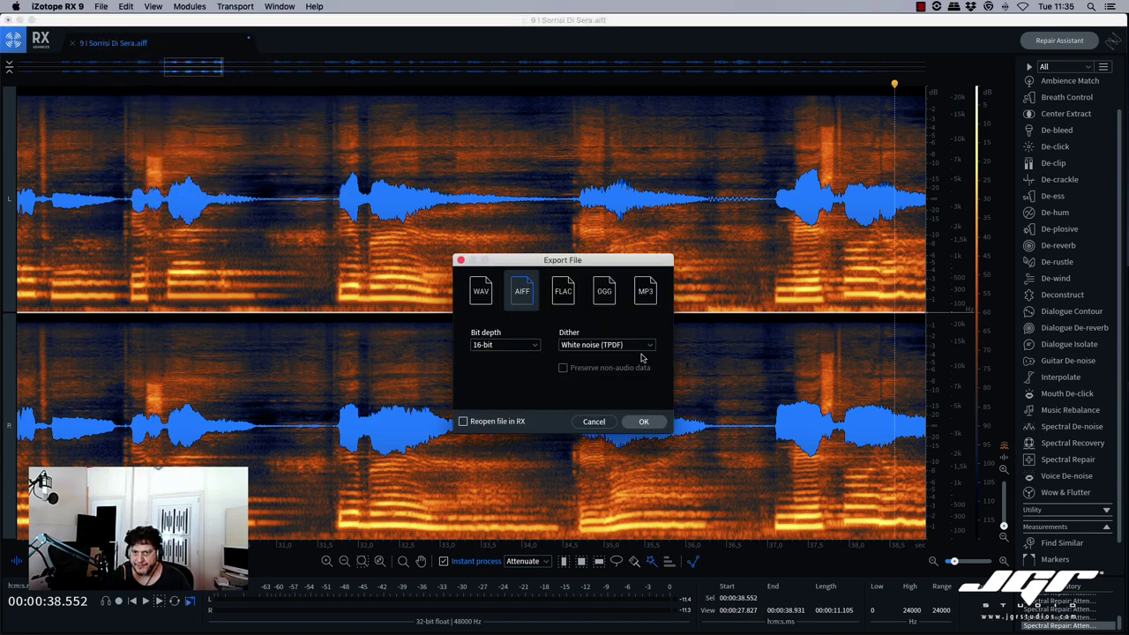
{"action": "left_click", "coordinate": [525, 351]}
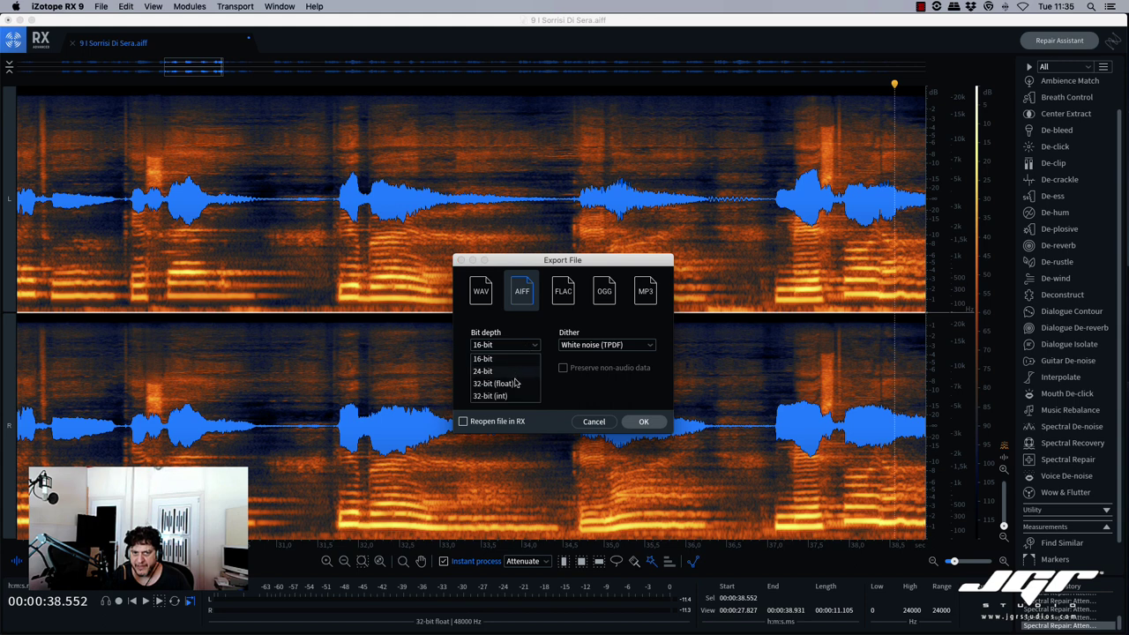
{"action": "left_click", "coordinate": [518, 362]}
{"action": "left_click", "coordinate": [484, 299]}
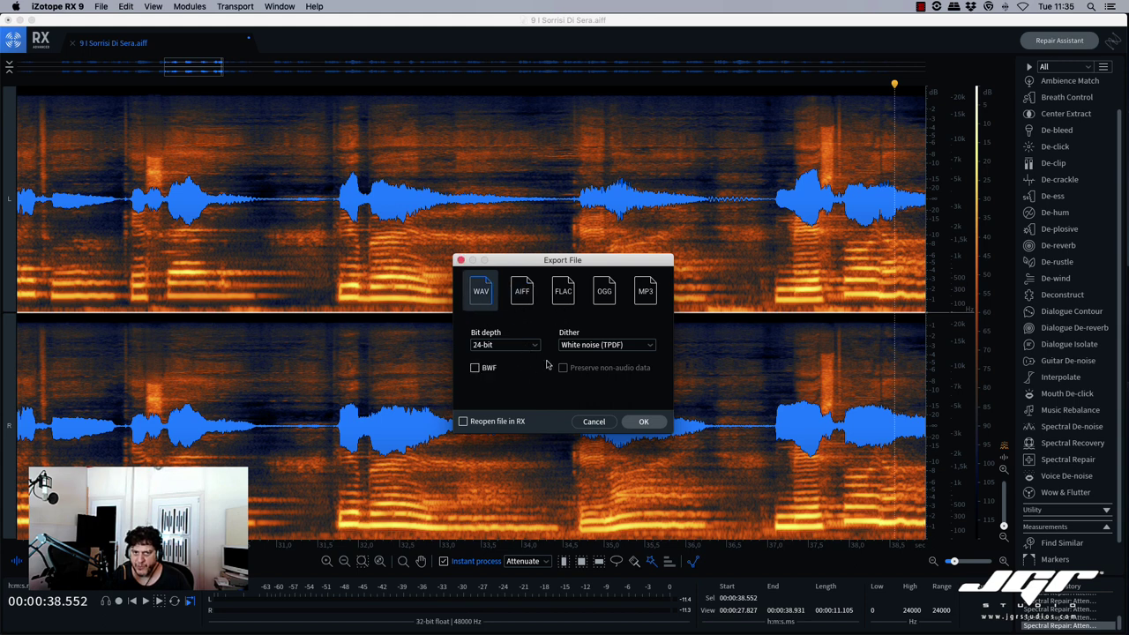
{"action": "left_click", "coordinate": [648, 421]}
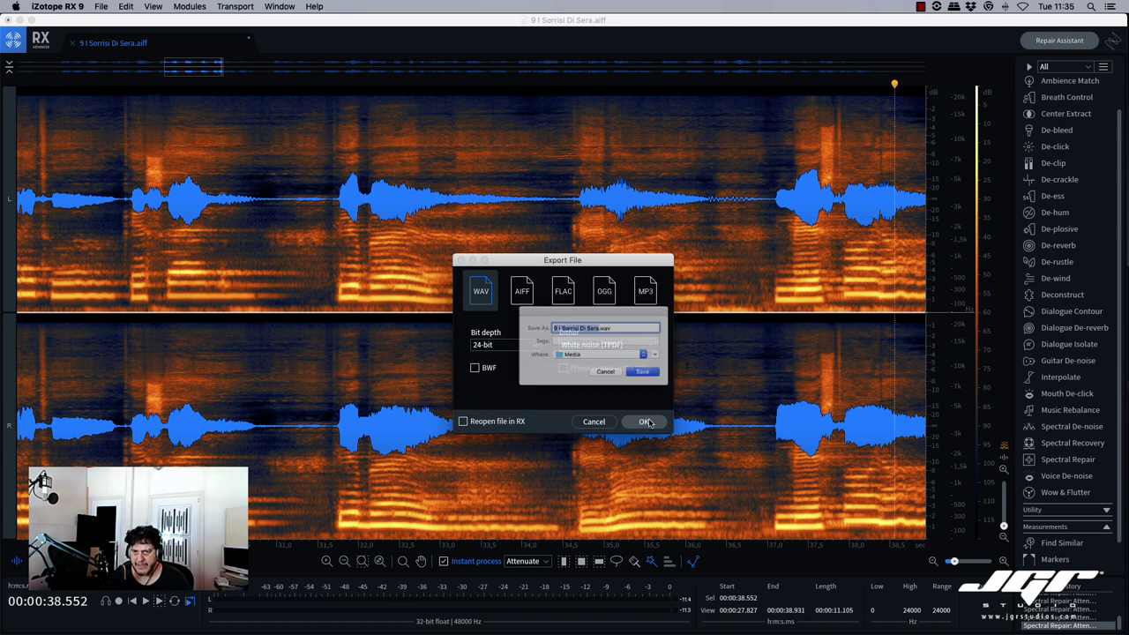
Step: Save the exported file on the Desktop as "9 I Sorrisi Di Sera Vox.wav"
{"action": "left_click", "coordinate": [600, 323]}
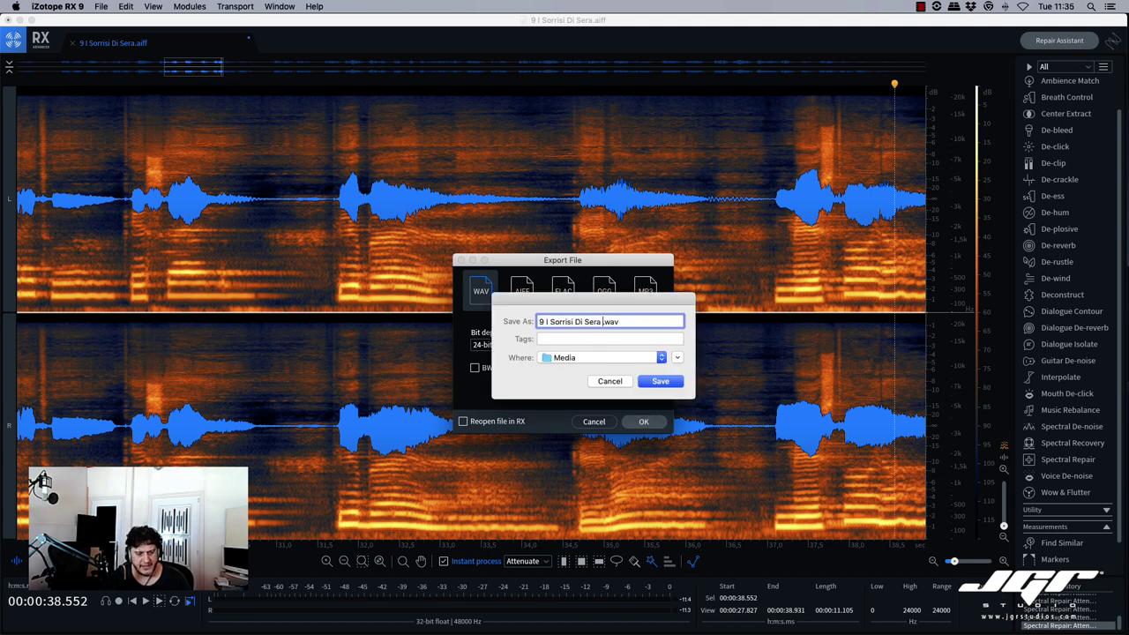
{"action": "type", "text": "Vox"}
{"action": "left_click", "coordinate": [661, 357]}
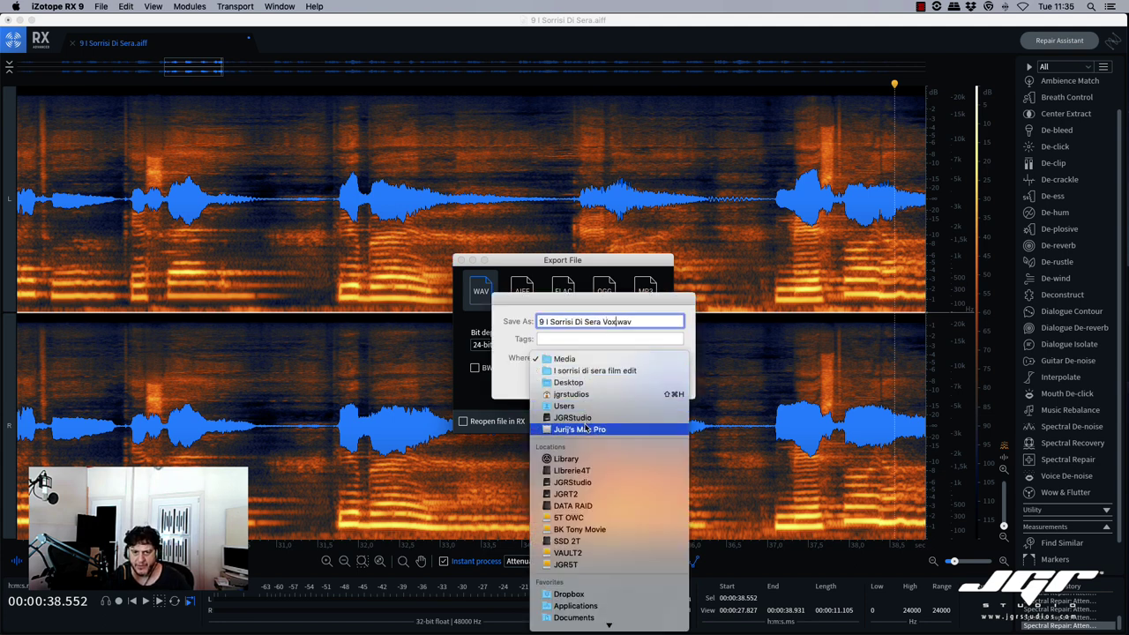
{"action": "left_click", "coordinate": [580, 383]}
{"action": "left_click", "coordinate": [660, 382]}
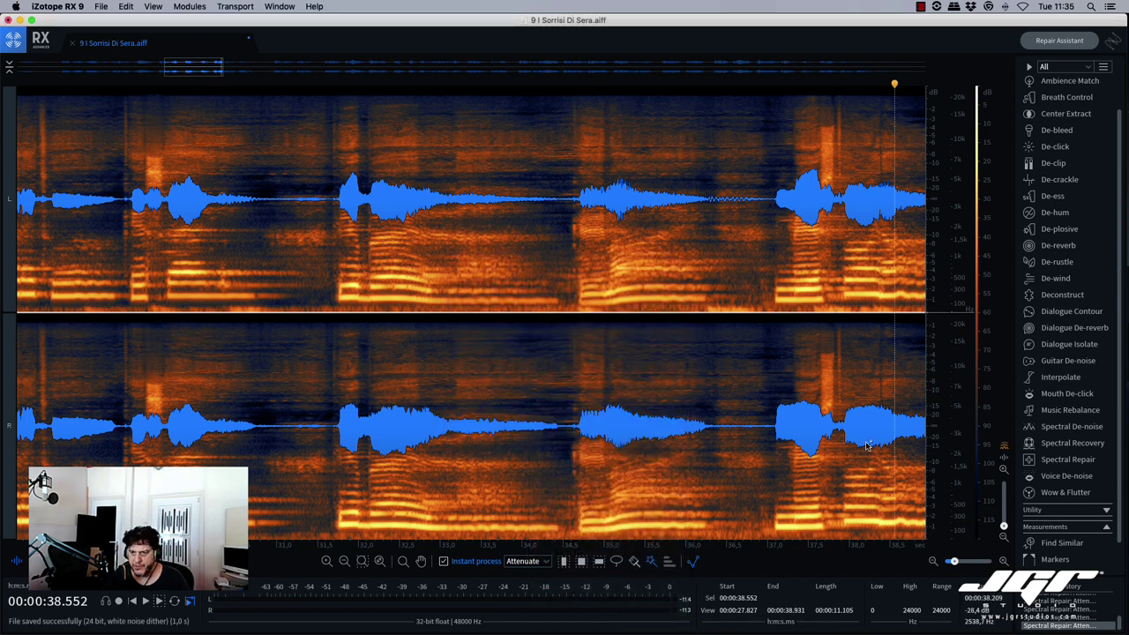
Step: Review the processing history from the latest spectral repairs back to the initial state
{"action": "scroll", "coordinate": [1059, 608], "scroll_direction": "down", "scroll_amount": 2}
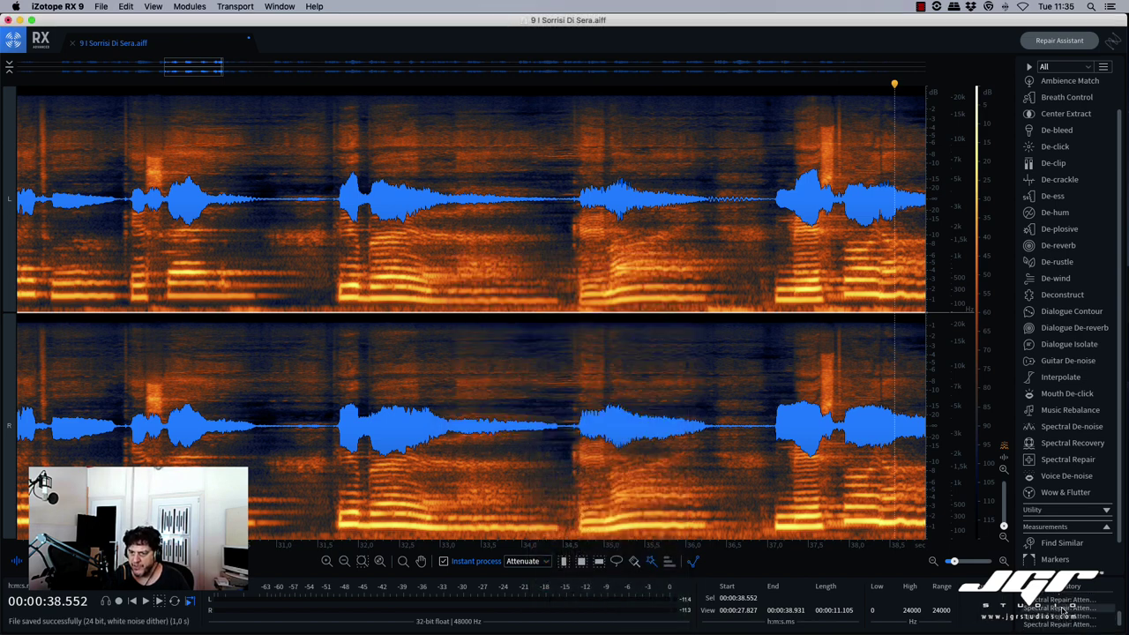
{"action": "scroll", "coordinate": [1058, 600], "scroll_direction": "up", "scroll_amount": 5}
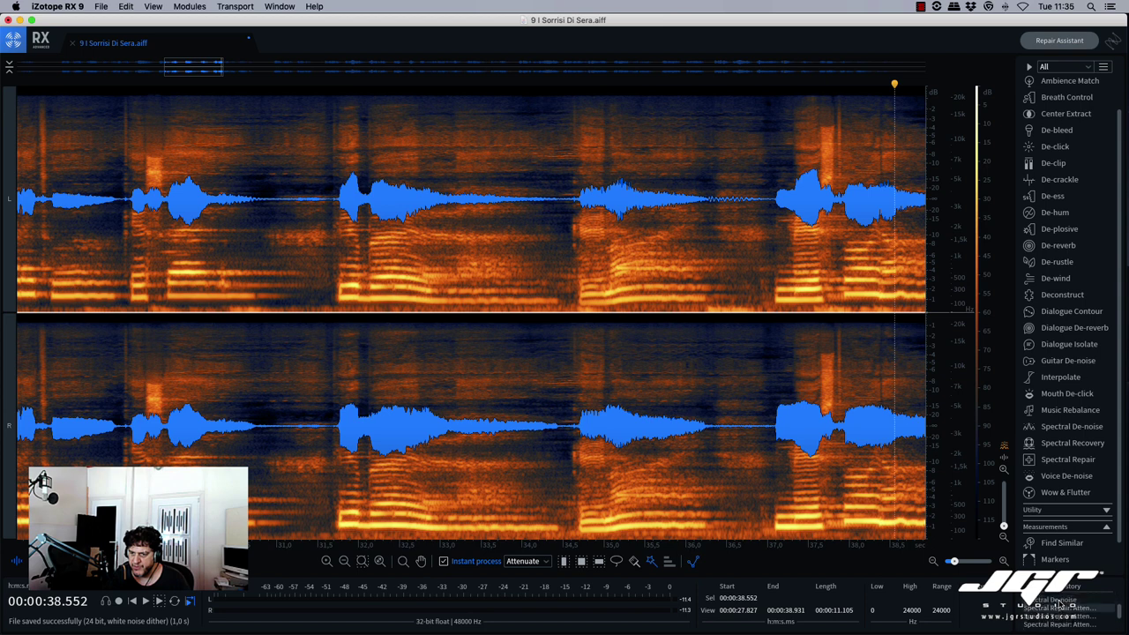
{"action": "scroll", "coordinate": [1061, 604], "scroll_direction": "down", "scroll_amount": 2}
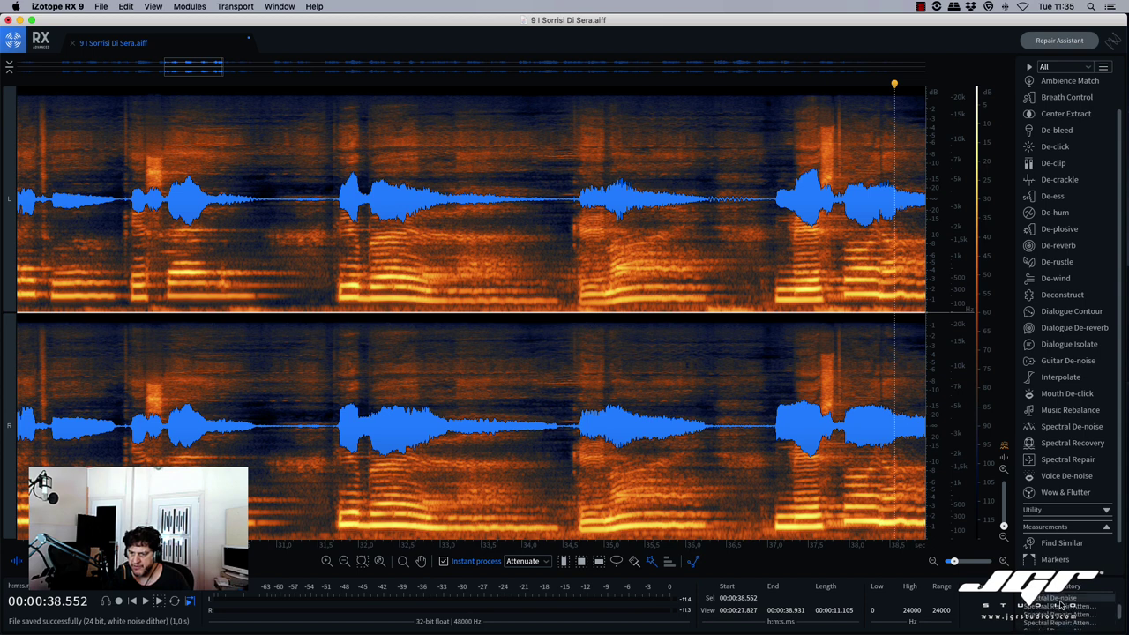
{"action": "scroll", "coordinate": [1061, 605], "scroll_direction": "up", "scroll_amount": 2}
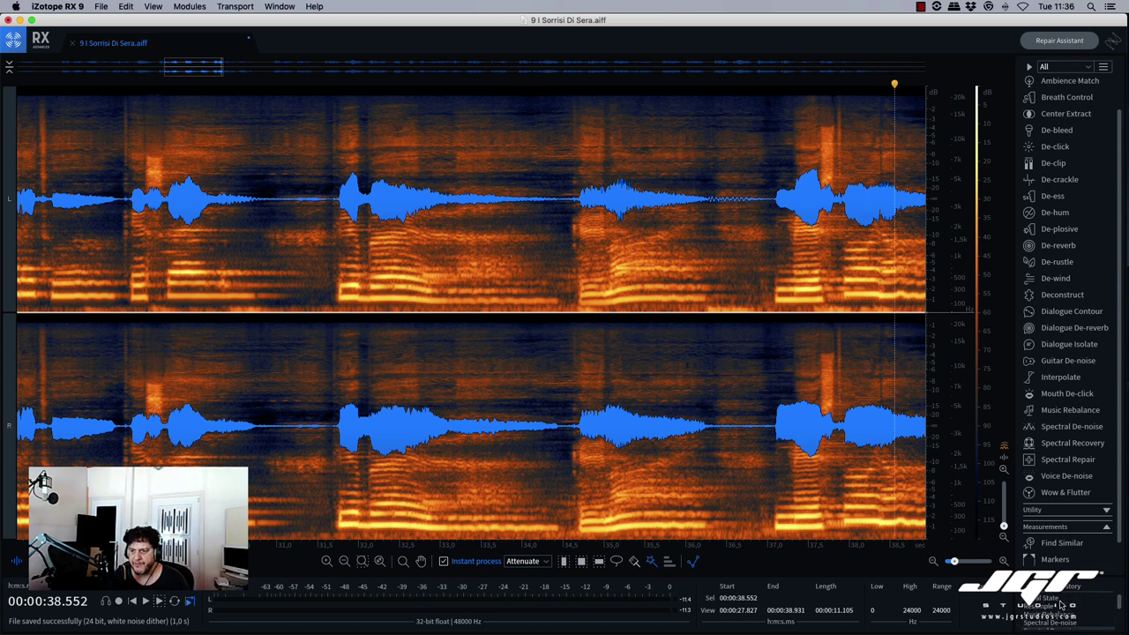
{"action": "scroll", "coordinate": [1061, 606], "scroll_direction": "down", "scroll_amount": 1}
{"action": "scroll", "coordinate": [1058, 602], "scroll_direction": "up", "scroll_amount": 1}
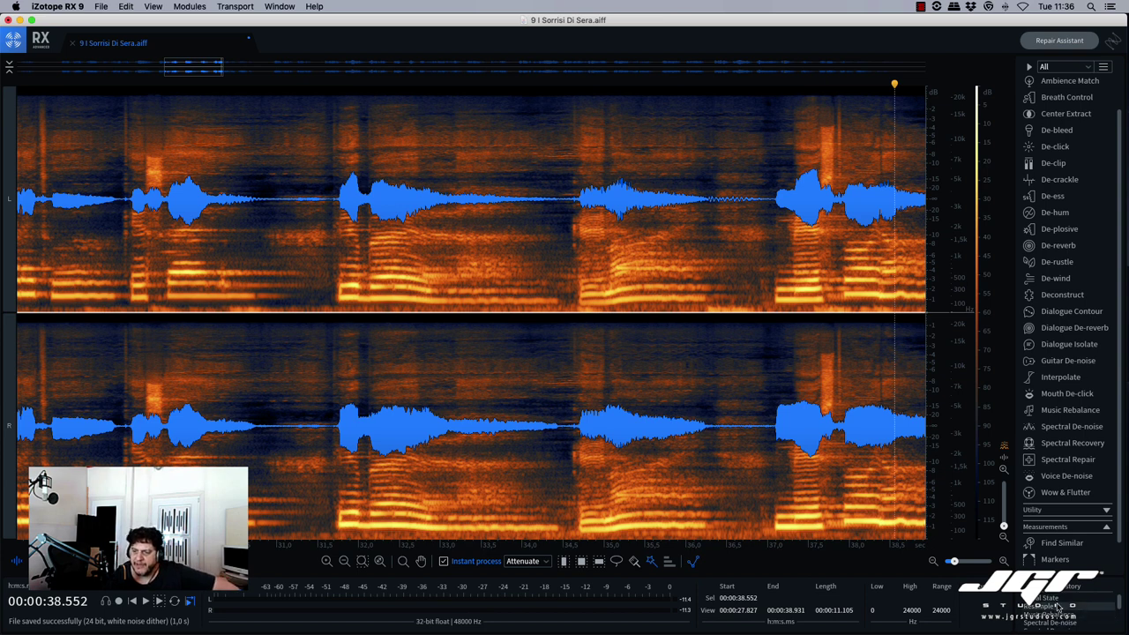
{"action": "scroll", "coordinate": [1057, 601], "scroll_direction": "up", "scroll_amount": 1}
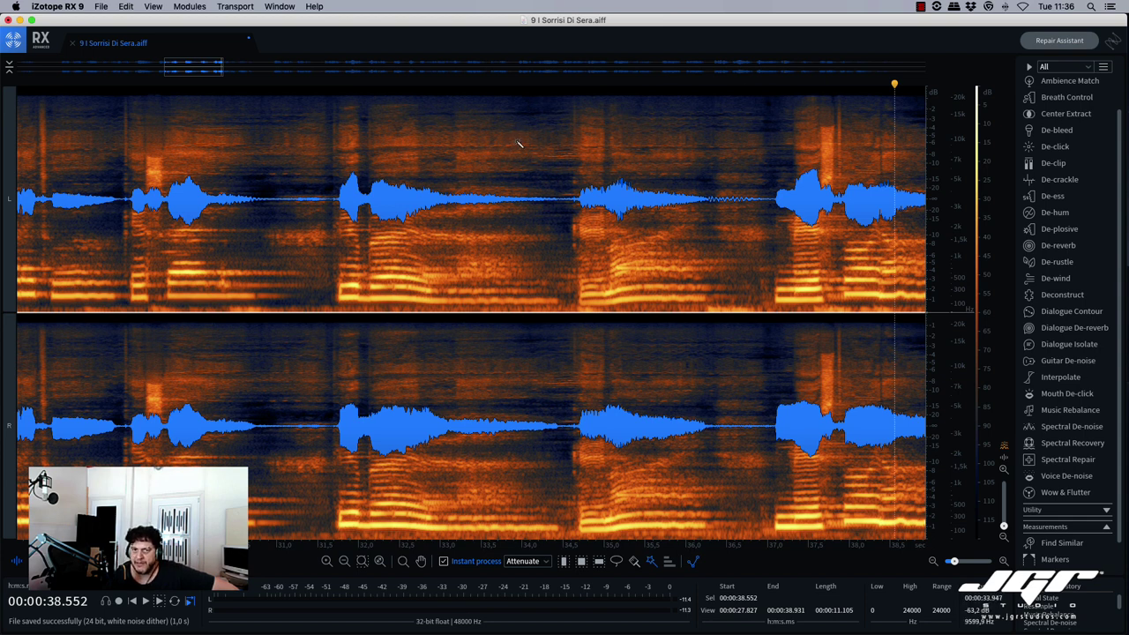
Step: Use the Magic Wand with instant attenuation on the vocal at about 34.7 seconds and check the processing history
{"action": "left_click", "coordinate": [580, 404]}
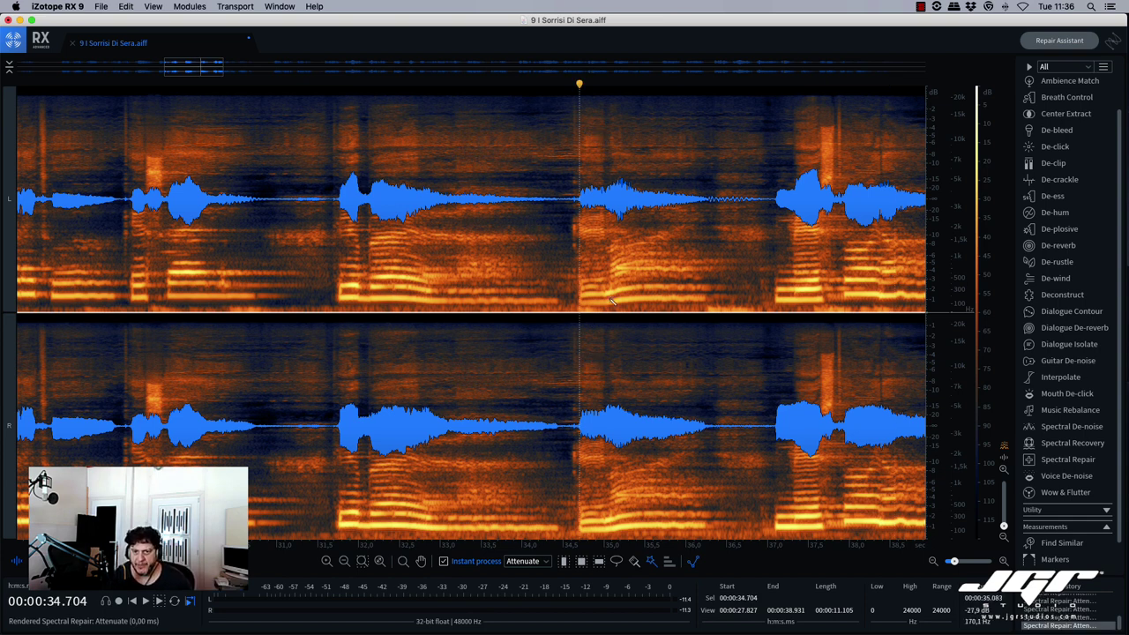
{"action": "left_click", "coordinate": [652, 564]}
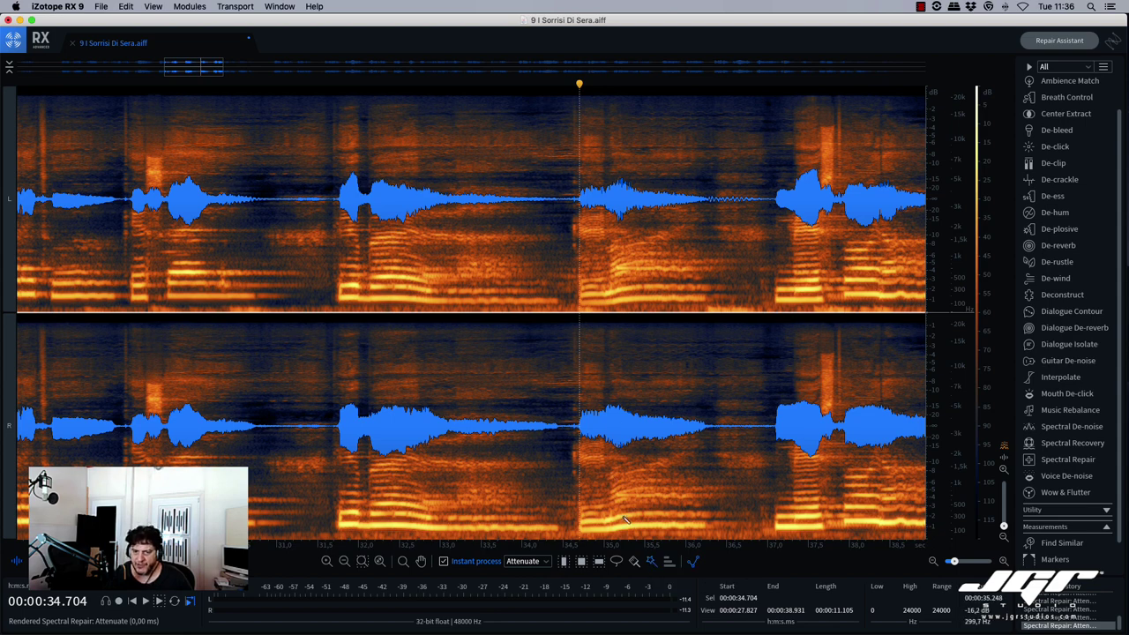
{"action": "left_click", "coordinate": [586, 534]}
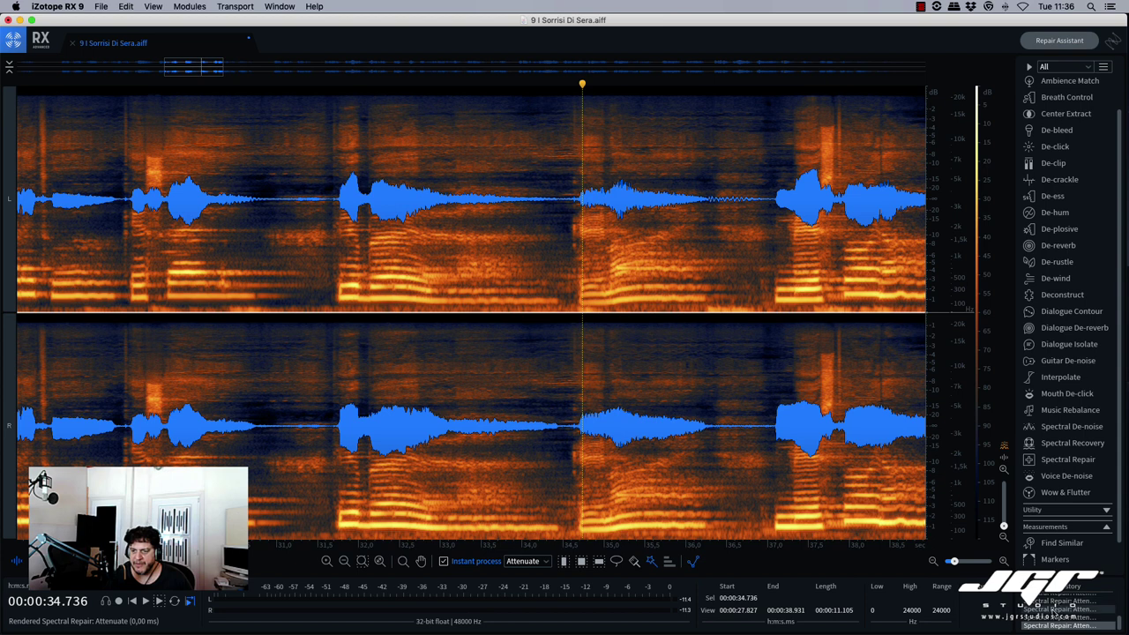
{"action": "scroll", "coordinate": [1057, 611], "scroll_direction": "up", "scroll_amount": 1}
{"action": "scroll", "coordinate": [1057, 609], "scroll_direction": "up", "scroll_amount": 2}
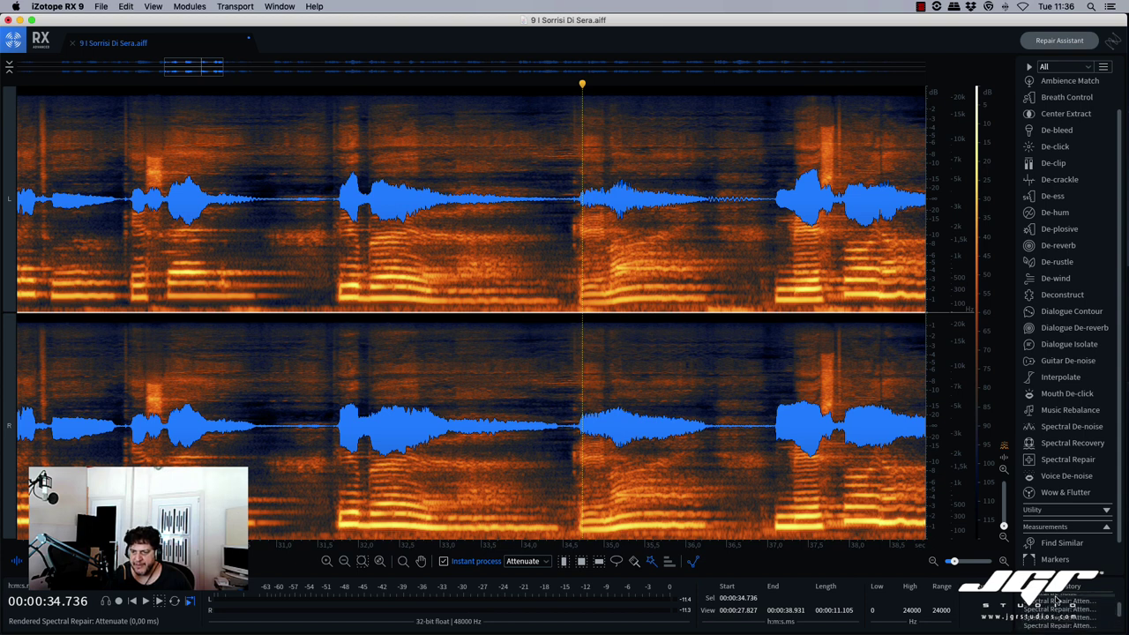
Step: Compare the song's processing history states, from the spectral repairs to the initial state and the Music Rebalance result
{"action": "left_click", "coordinate": [1056, 600]}
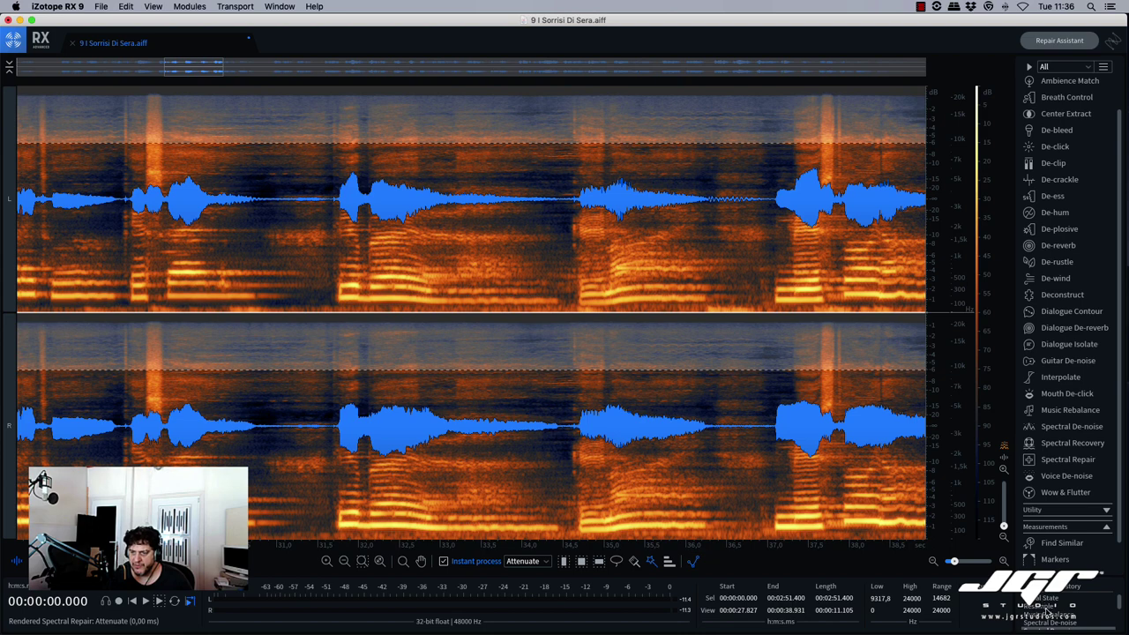
{"action": "left_click", "coordinate": [1046, 611]}
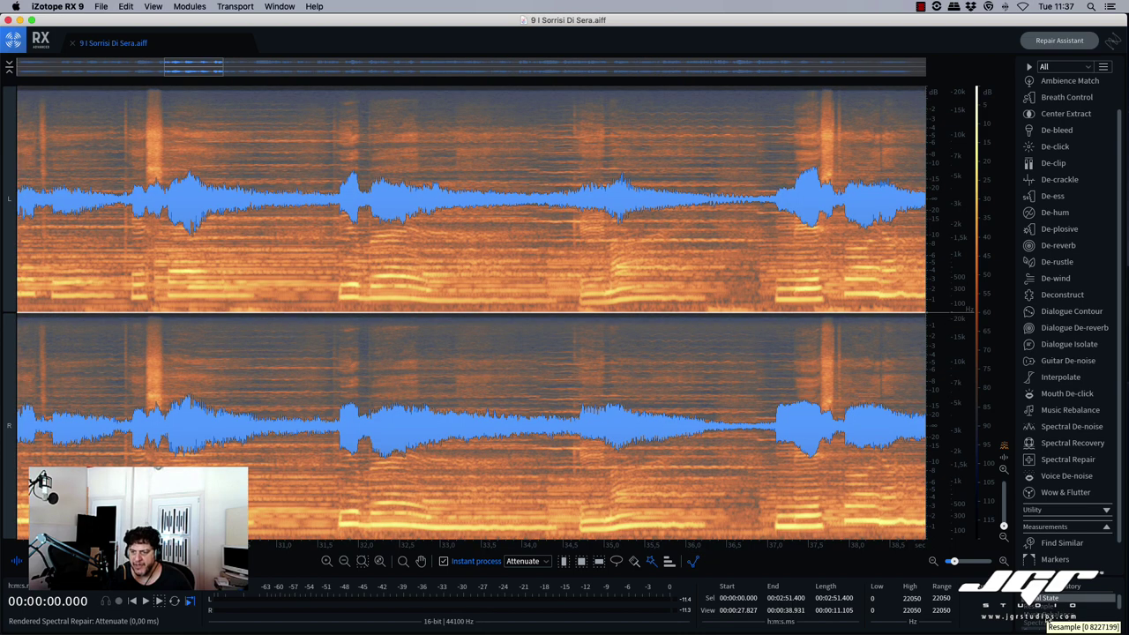
{"action": "left_click", "coordinate": [1053, 615]}
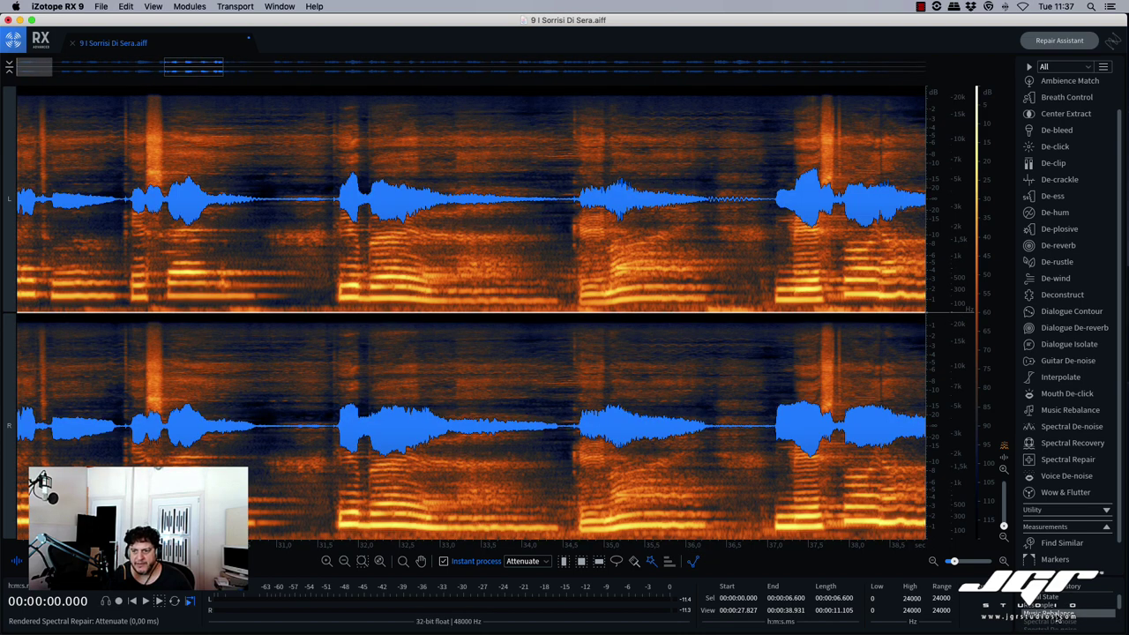
{"action": "left_click", "coordinate": [1050, 628]}
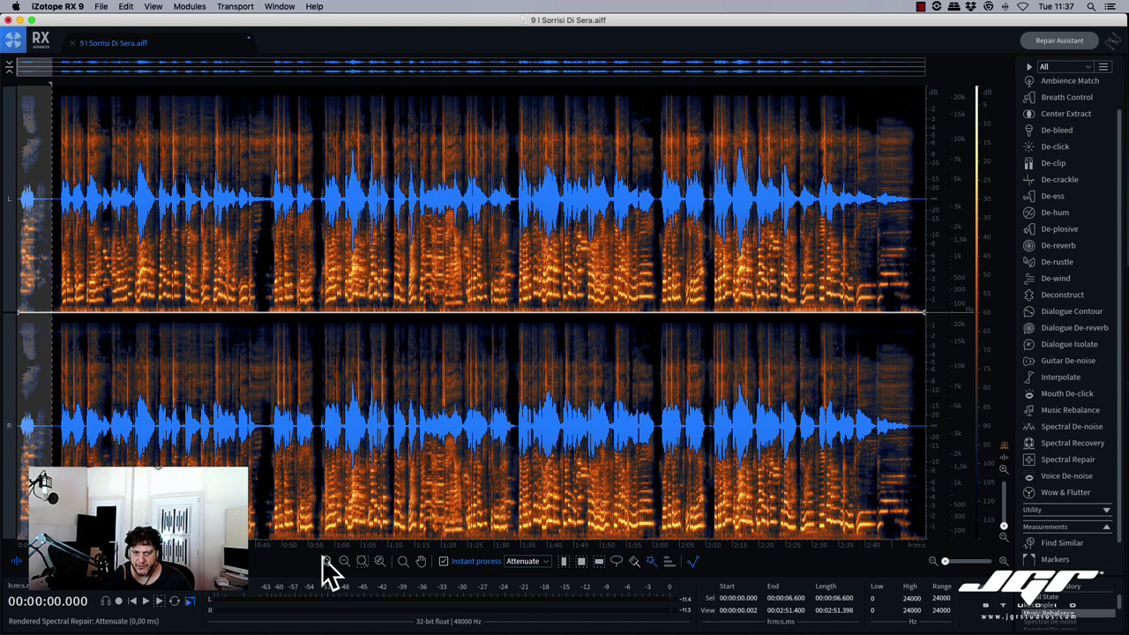
Step: Select the high frequencies from about 3.4 to 33.8 seconds with a time-frequency selection, and clear the selection
{"action": "left_click", "coordinate": [582, 561]}
{"action": "left_click_drag", "start_coordinate": [196, 164], "coordinate": [35, 93]}
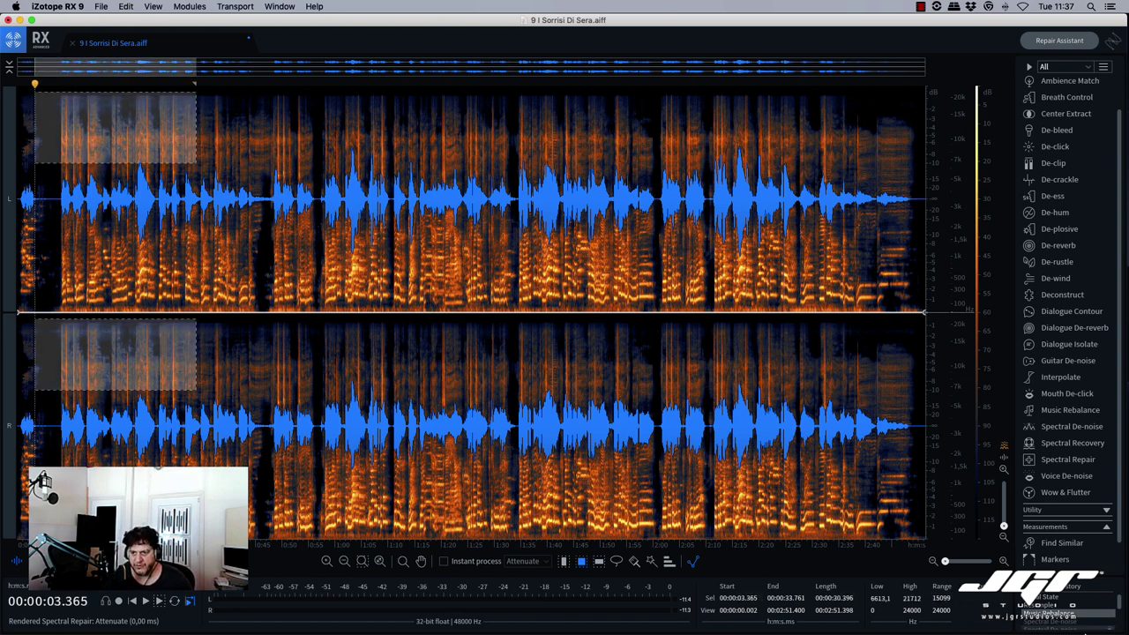
{"action": "scroll", "coordinate": [1057, 616], "scroll_direction": "down", "scroll_amount": 3}
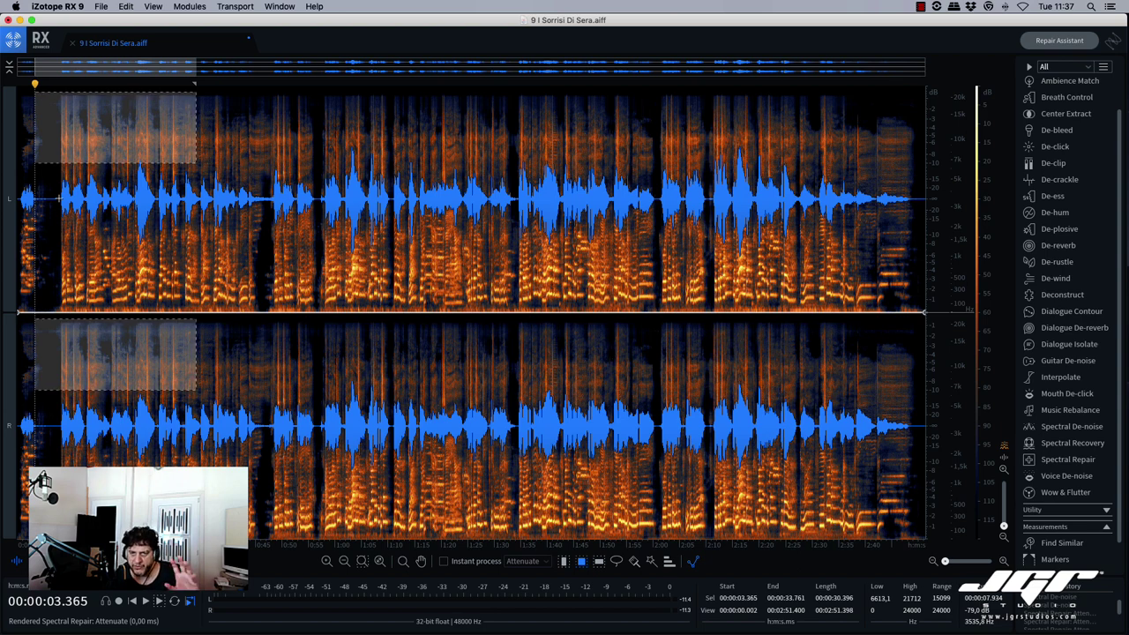
{"action": "left_click", "coordinate": [317, 203]}
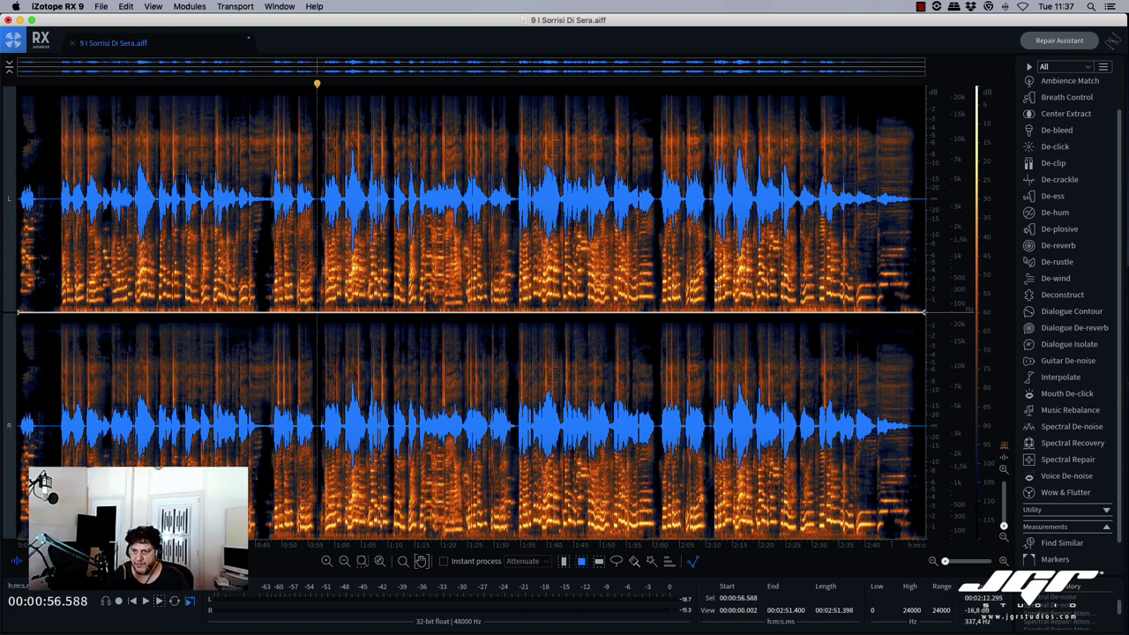
Step: Return to the Resample state in the processing history and select the entire song
{"action": "left_click", "coordinate": [1075, 609]}
{"action": "left_click", "coordinate": [583, 279]}
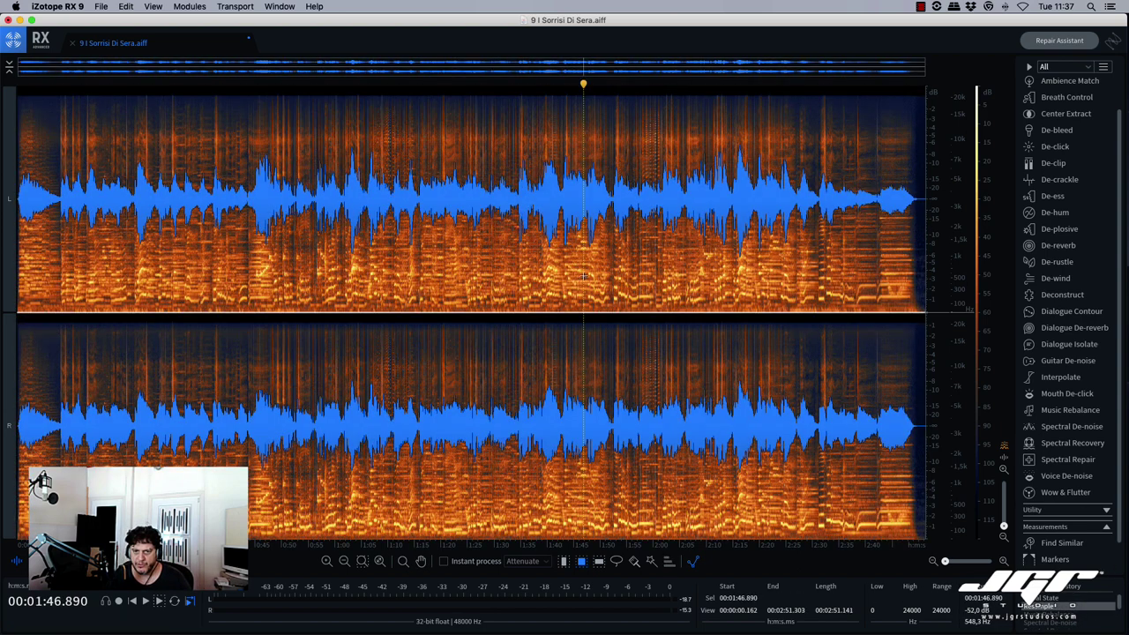
{"action": "key", "text": "super+a"}
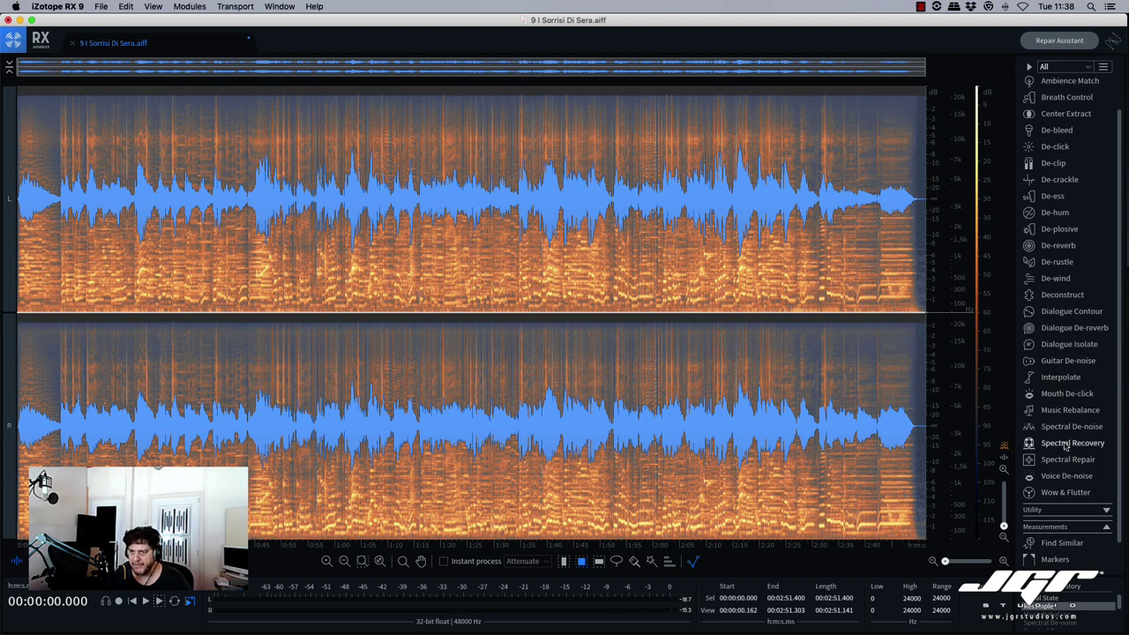
Step: Set Music Rebalance to isolate the bass, with the vocal gain at -Inf and the bass gain at 0 dB
{"action": "left_click", "coordinate": [1050, 412]}
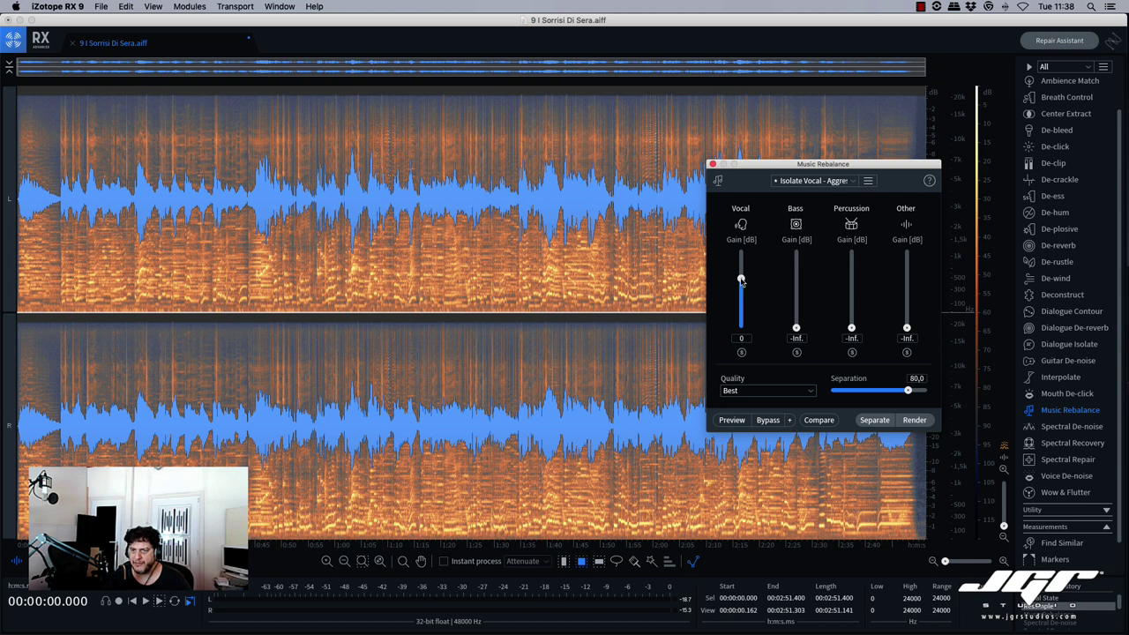
{"action": "left_click_drag", "start_coordinate": [742, 280], "coordinate": [742, 333]}
{"action": "left_click", "coordinate": [797, 329], "text": "alt"}
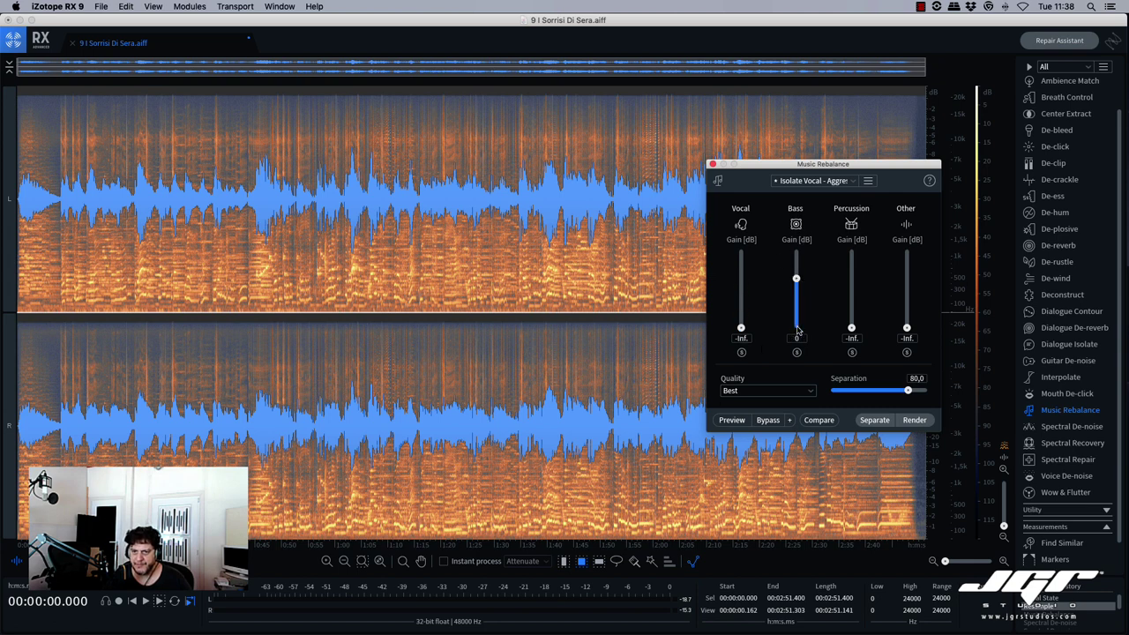
Step: Start and stop a preview of the bass isolation, and render Music Rebalance on the song
{"action": "left_click", "coordinate": [735, 421]}
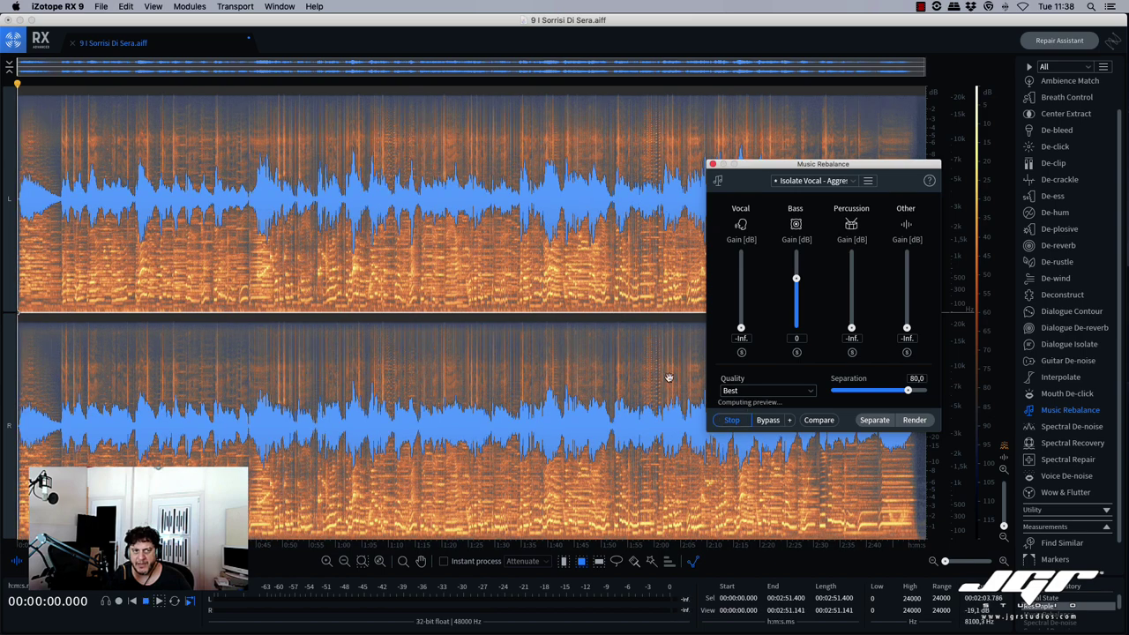
{"action": "left_click", "coordinate": [375, 278]}
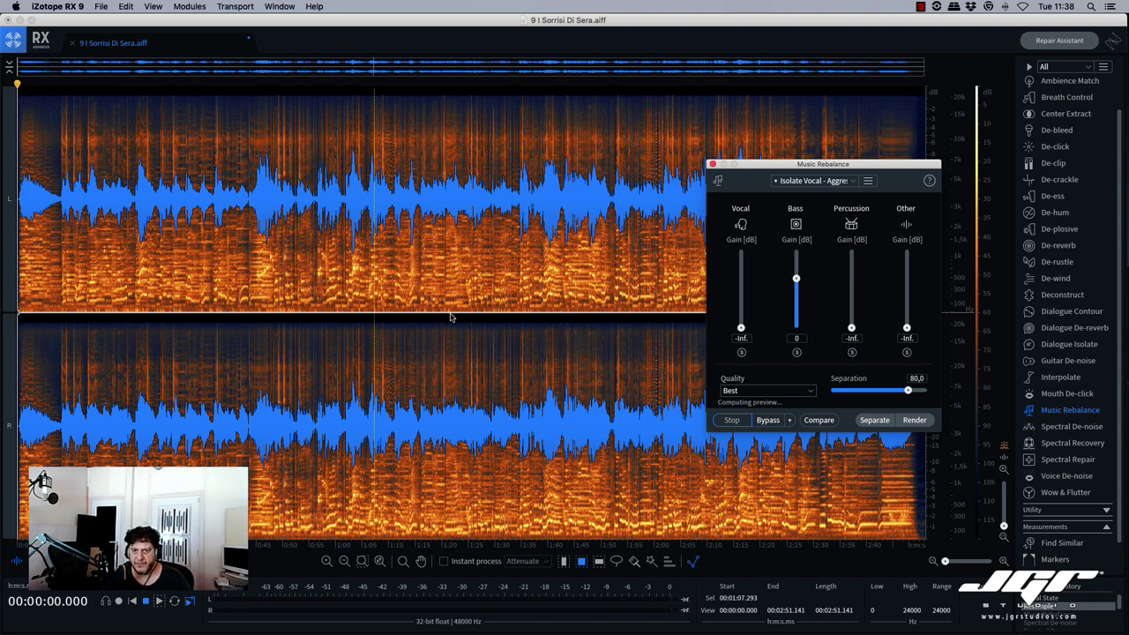
{"action": "key", "text": "space"}
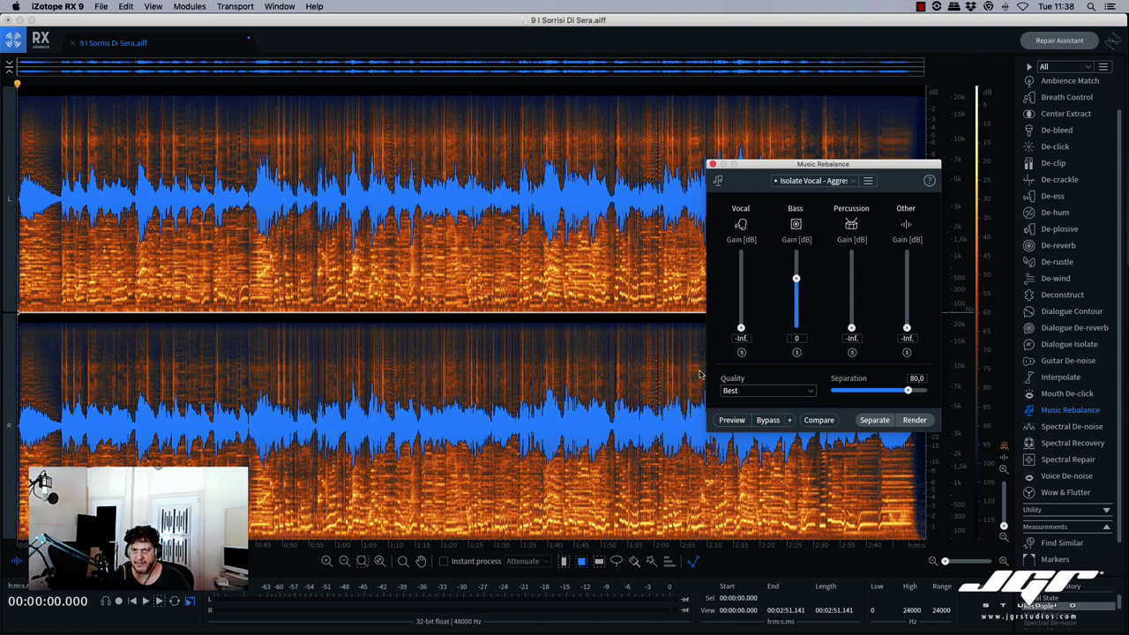
{"action": "left_click", "coordinate": [918, 420]}
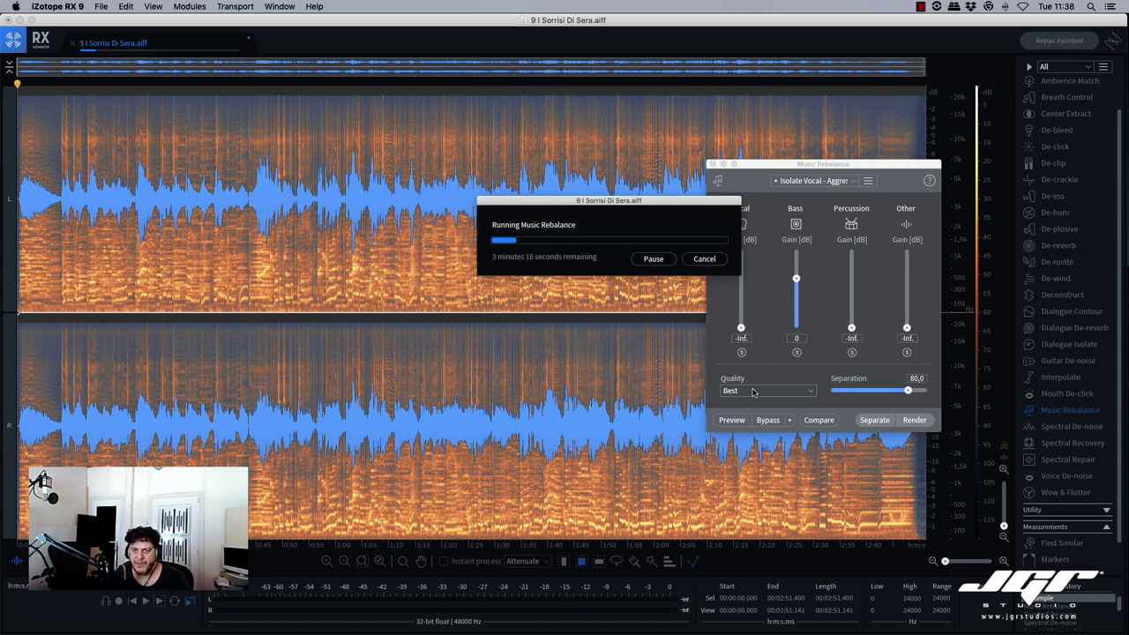
{"action": "left_click_drag", "start_coordinate": [656, 200], "coordinate": [618, 270]}
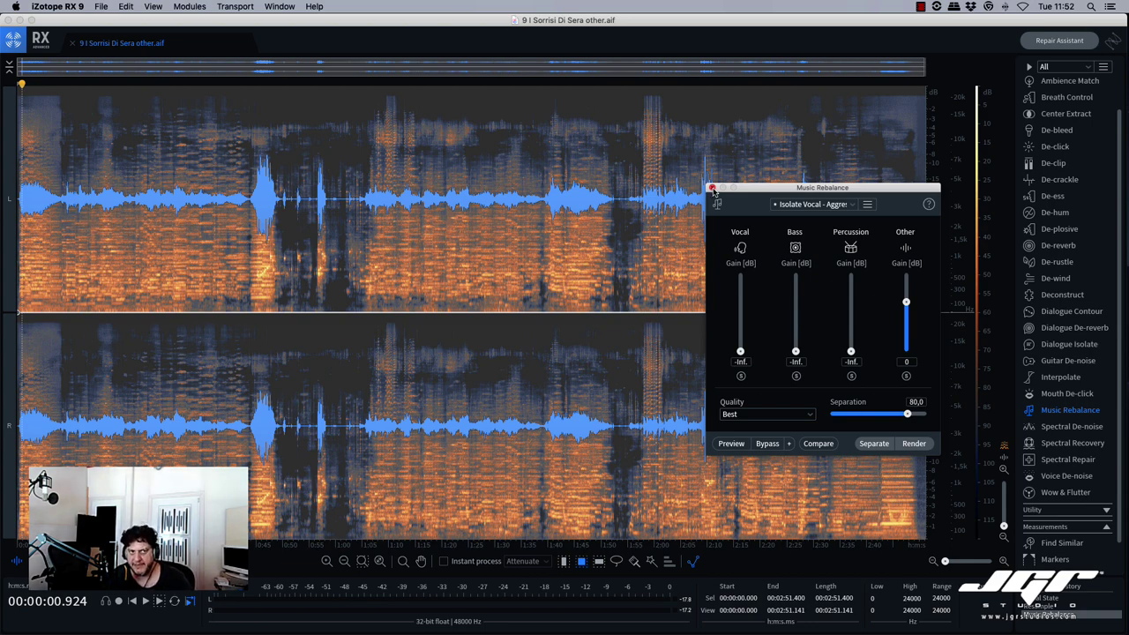
Step: Close Music Rebalance and open the Dialogue Isolate and De-hum modules to examine their settings
{"action": "left_click", "coordinate": [712, 188]}
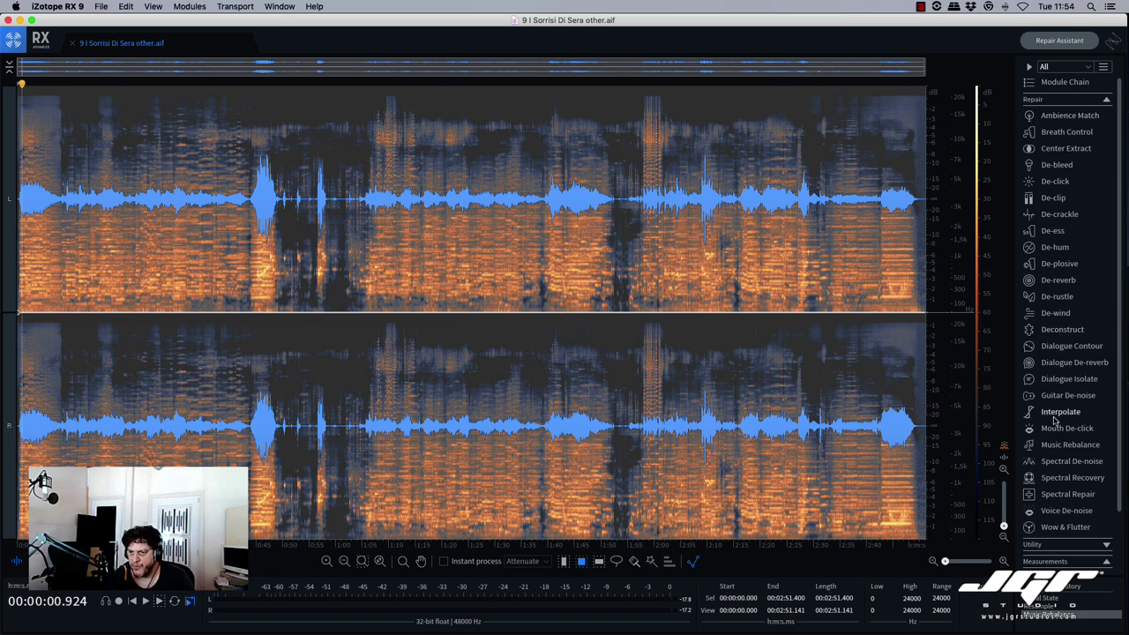
{"action": "left_click", "coordinate": [1068, 379]}
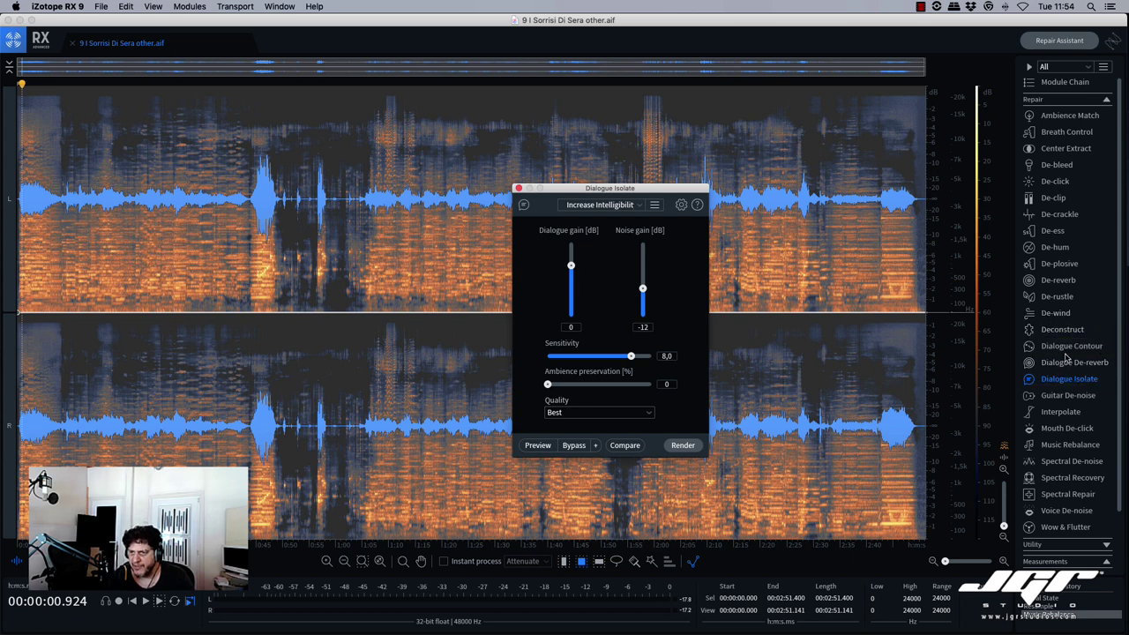
{"action": "left_click", "coordinate": [1059, 250]}
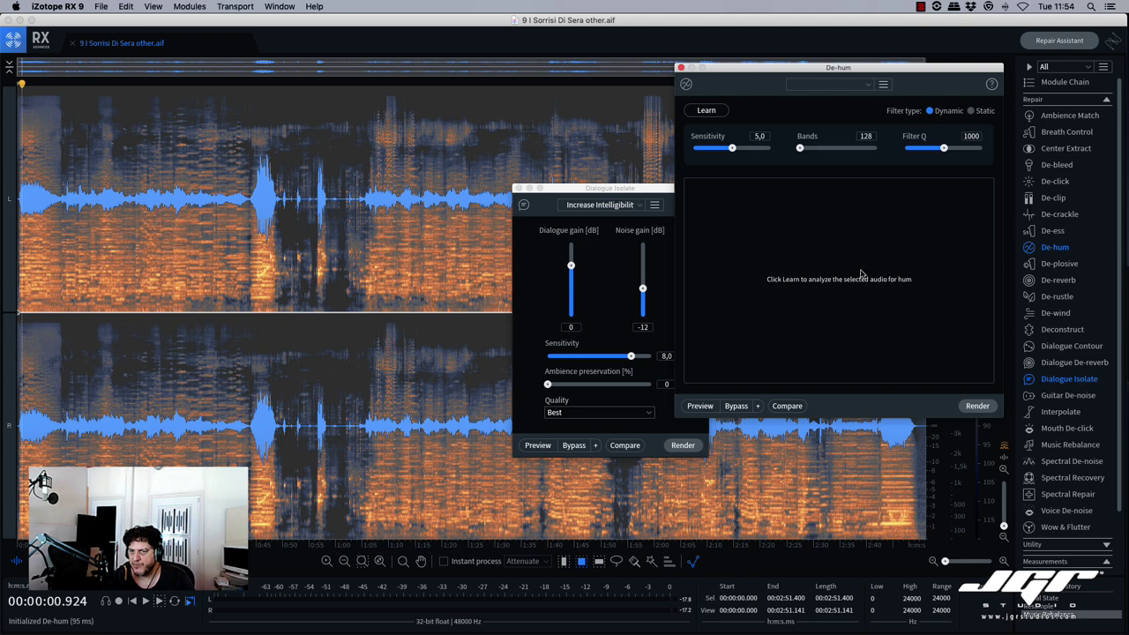
Step: Place the playhead at about 1:02 and have De-hum learn the hum profile from the audio
{"action": "left_click", "coordinate": [322, 232]}
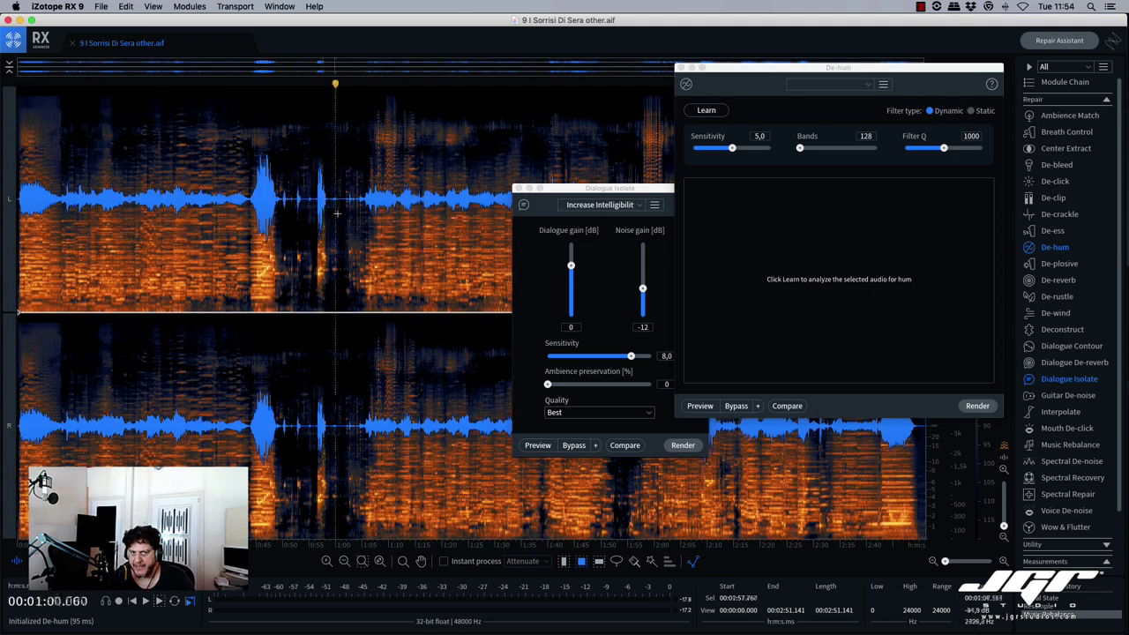
{"action": "left_click", "coordinate": [350, 219]}
{"action": "left_click", "coordinate": [346, 219]}
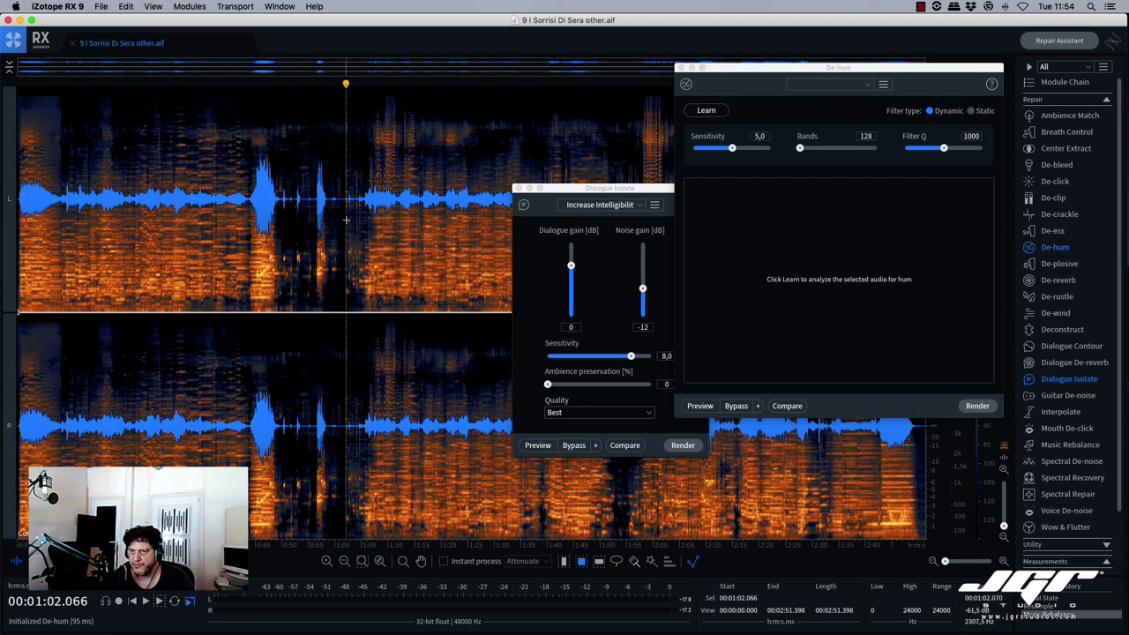
{"action": "left_click", "coordinate": [705, 109]}
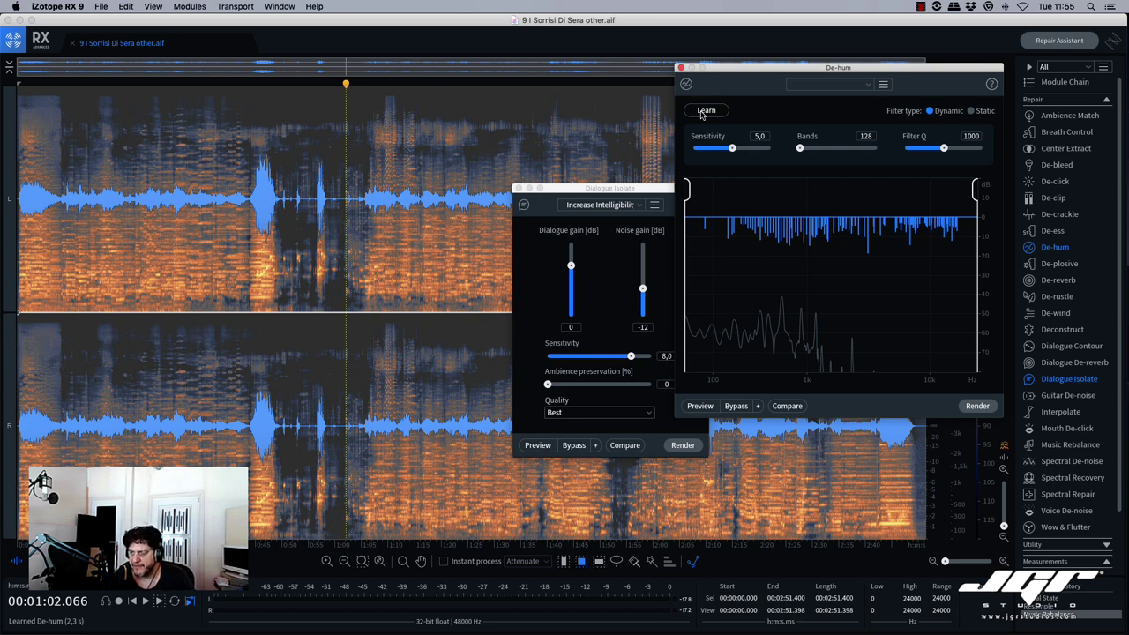
Step: Examine the Ambience Match settings, and close Ambience Match, De-hum and Dialogue Isolate
{"action": "left_click", "coordinate": [1067, 116]}
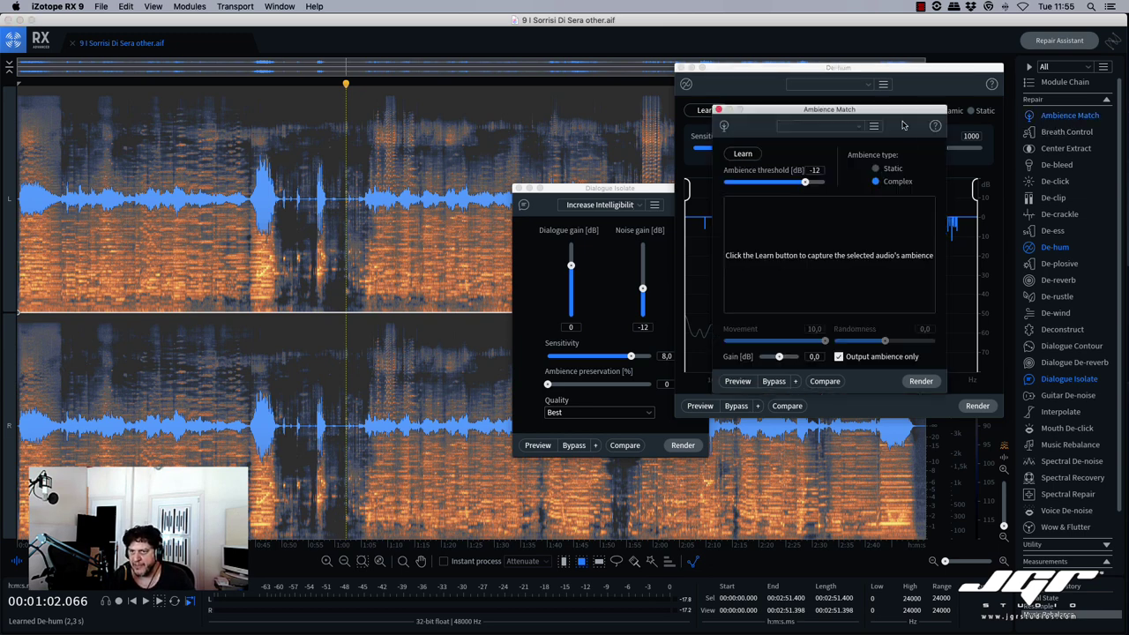
{"action": "left_click_drag", "start_coordinate": [913, 116], "coordinate": [764, 113]}
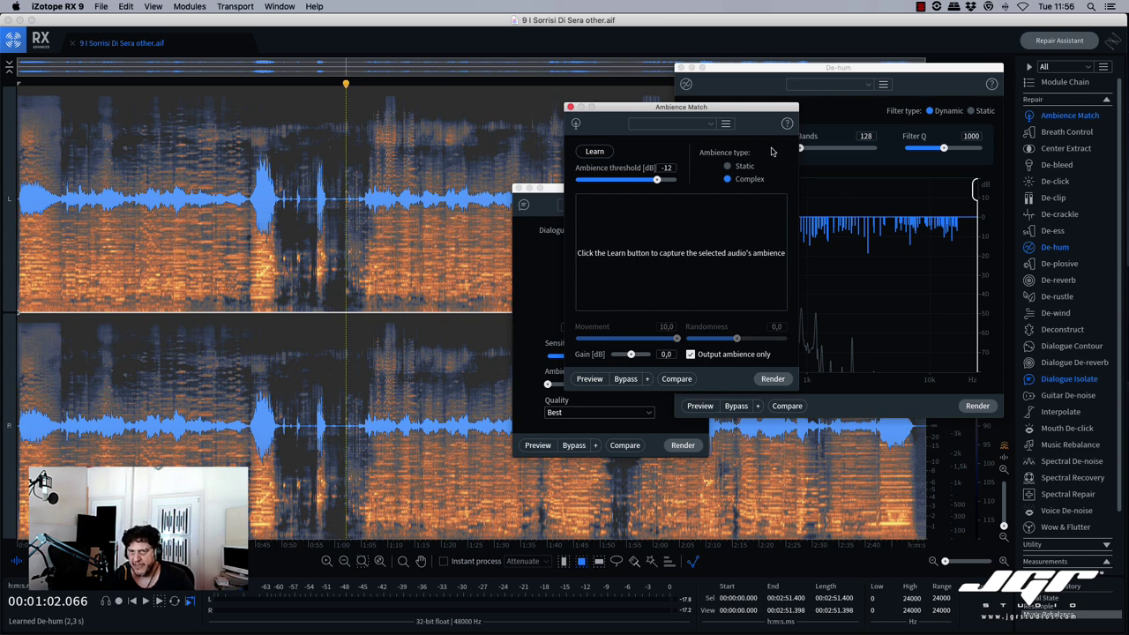
{"action": "left_click_drag", "start_coordinate": [750, 109], "coordinate": [778, 133]}
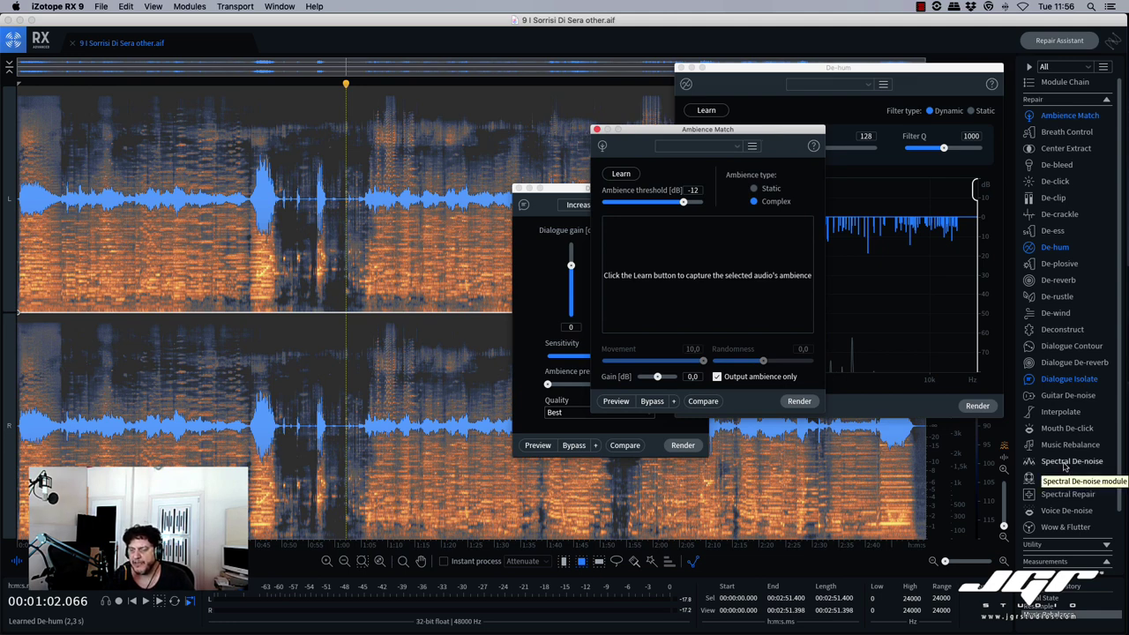
{"action": "left_click_drag", "start_coordinate": [598, 131], "coordinate": [598, 131]}
{"action": "left_click", "coordinate": [597, 130]}
{"action": "left_click", "coordinate": [680, 68]}
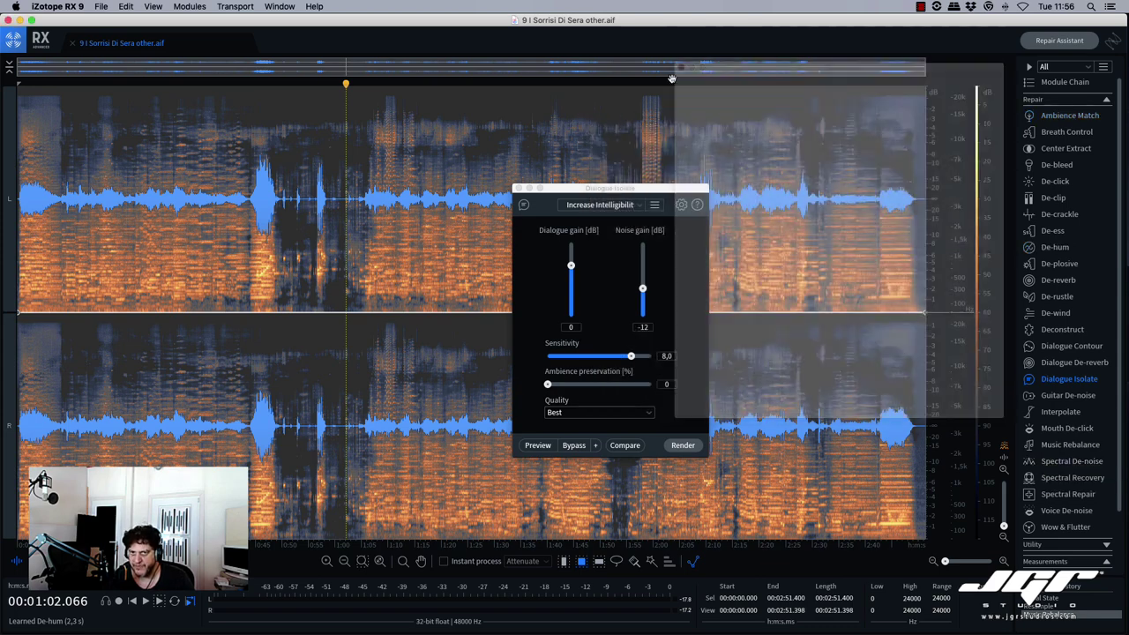
{"action": "left_click", "coordinate": [518, 188]}
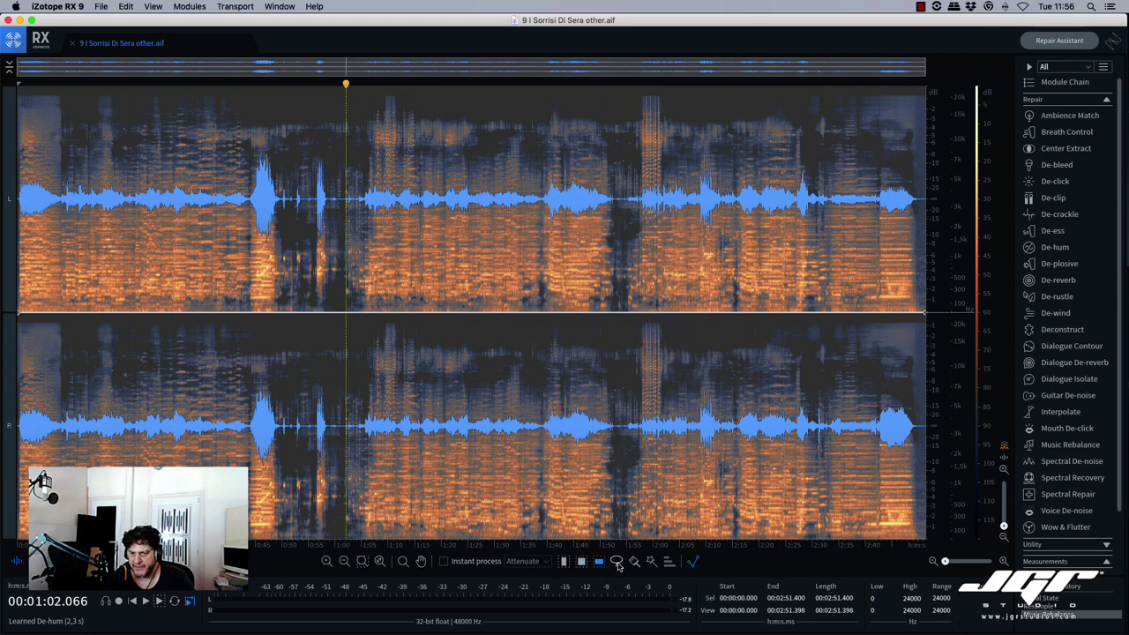
Step: Undo the Music Rebalance processing to return to the resampled full song
{"action": "left_click", "coordinate": [557, 383]}
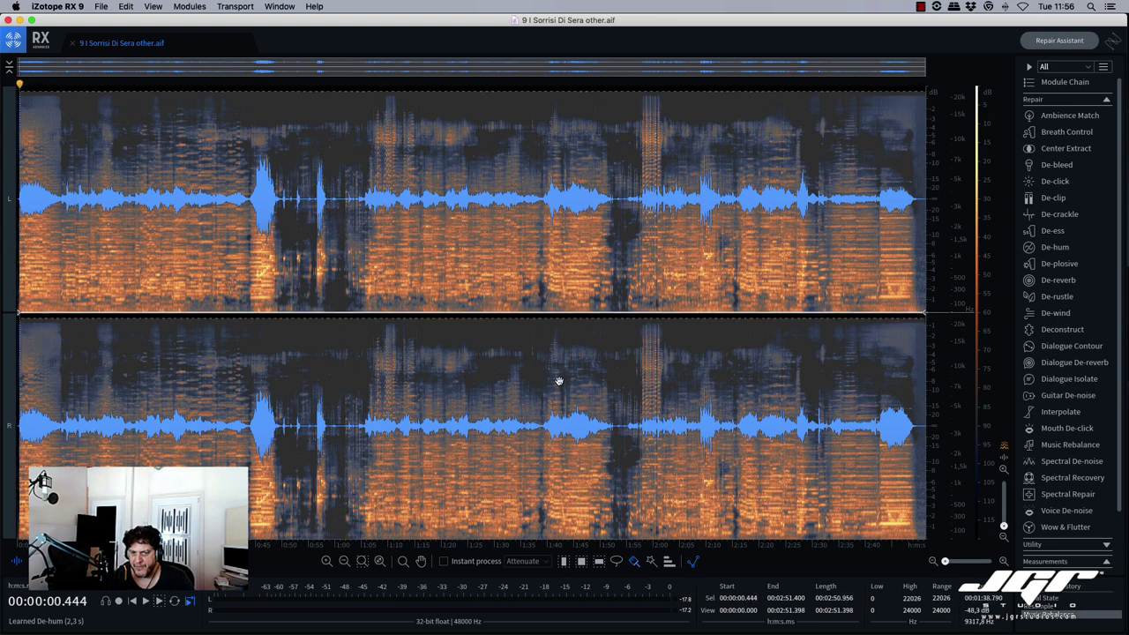
{"action": "key", "text": "super+z"}
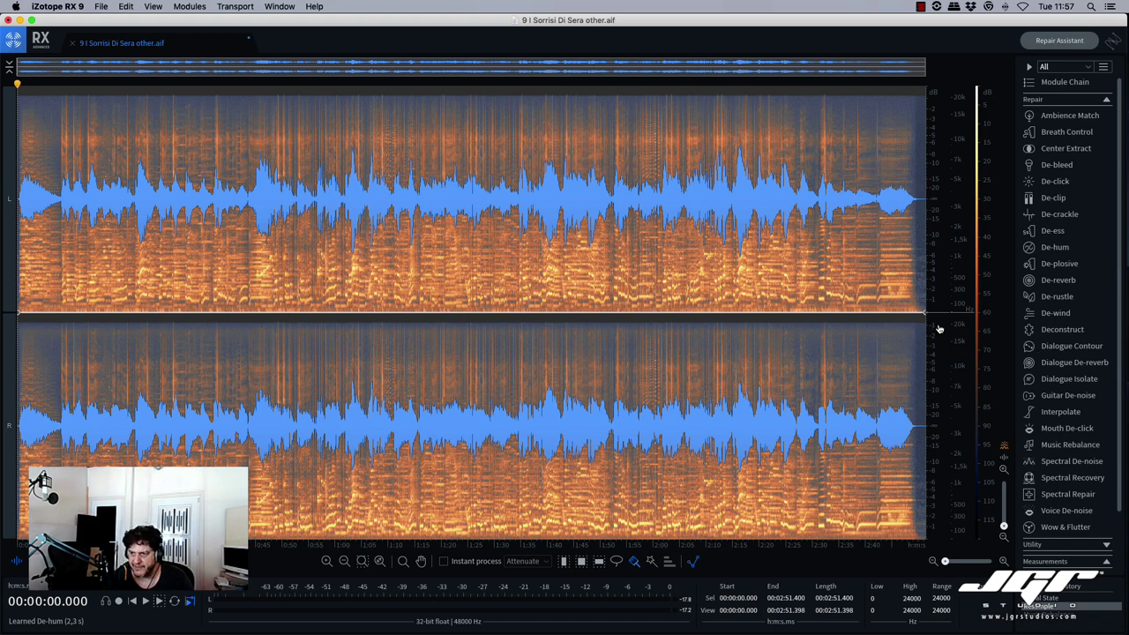
Step: Examine the Breath Control settings, close that module, and open Center Extract in its place
{"action": "scroll", "coordinate": [1116, 234], "scroll_direction": "down", "scroll_amount": 1}
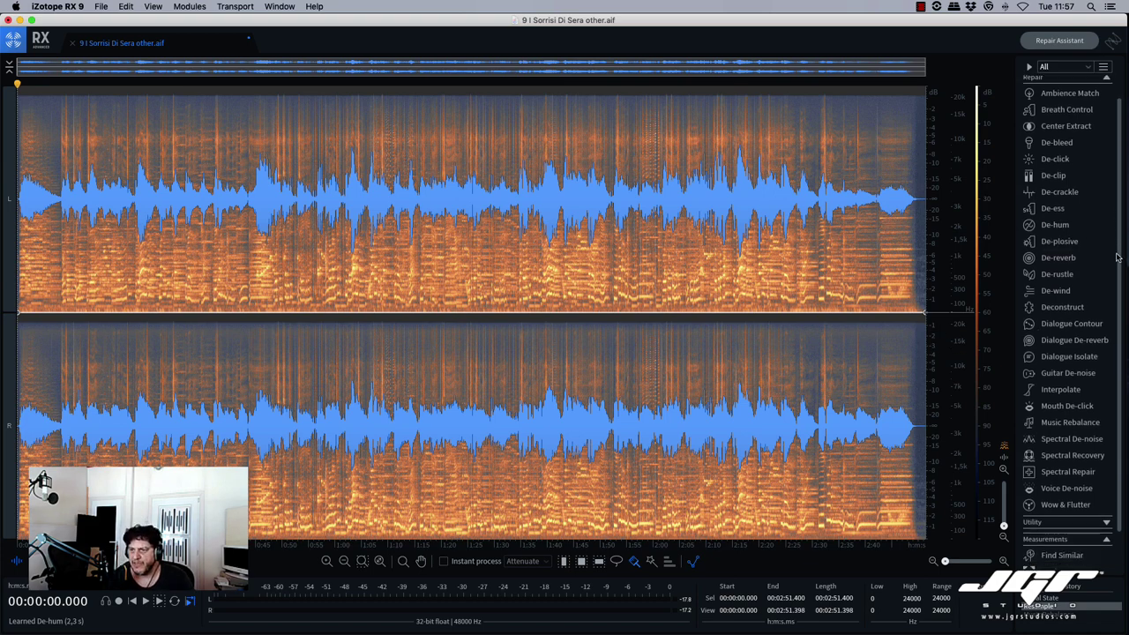
{"action": "scroll", "coordinate": [1117, 227], "scroll_direction": "up", "scroll_amount": 2}
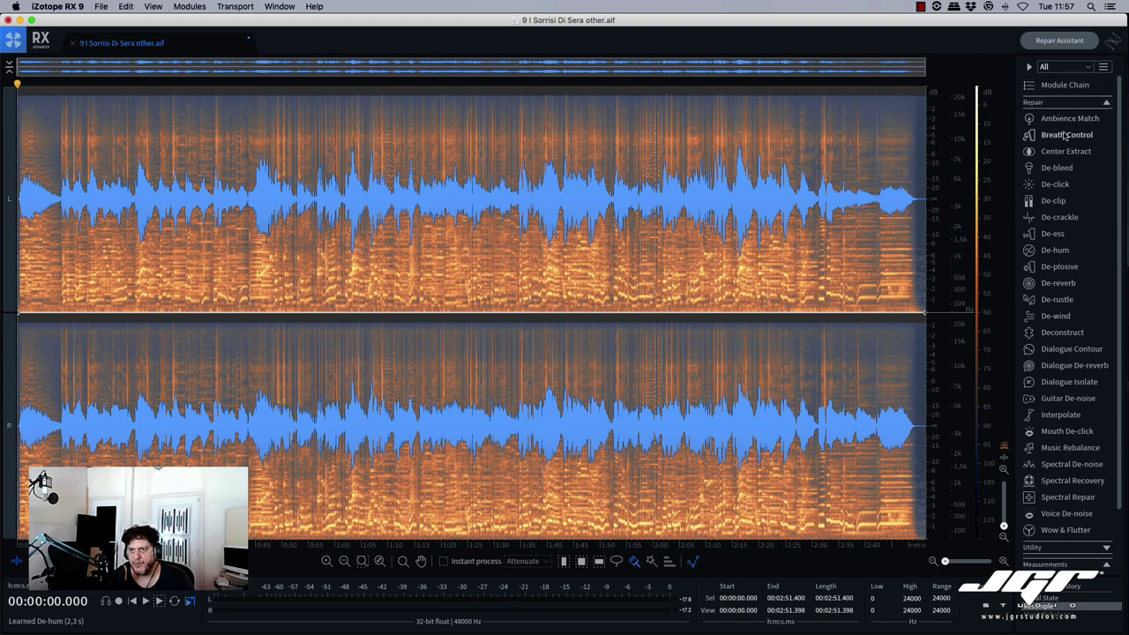
{"action": "left_click", "coordinate": [1065, 137]}
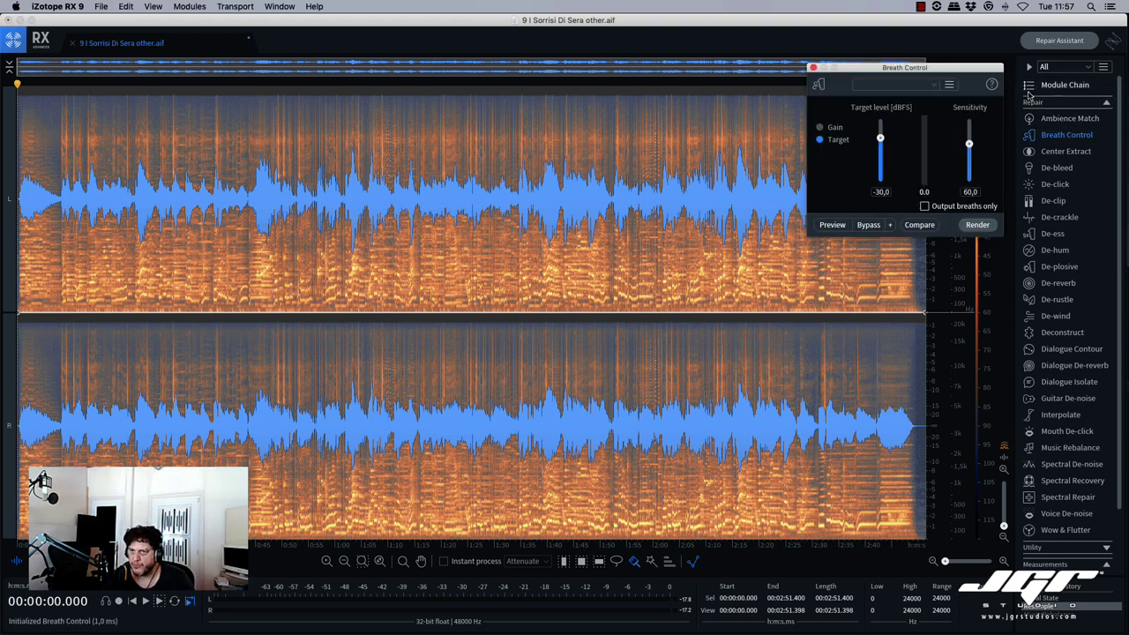
{"action": "left_click", "coordinate": [813, 68]}
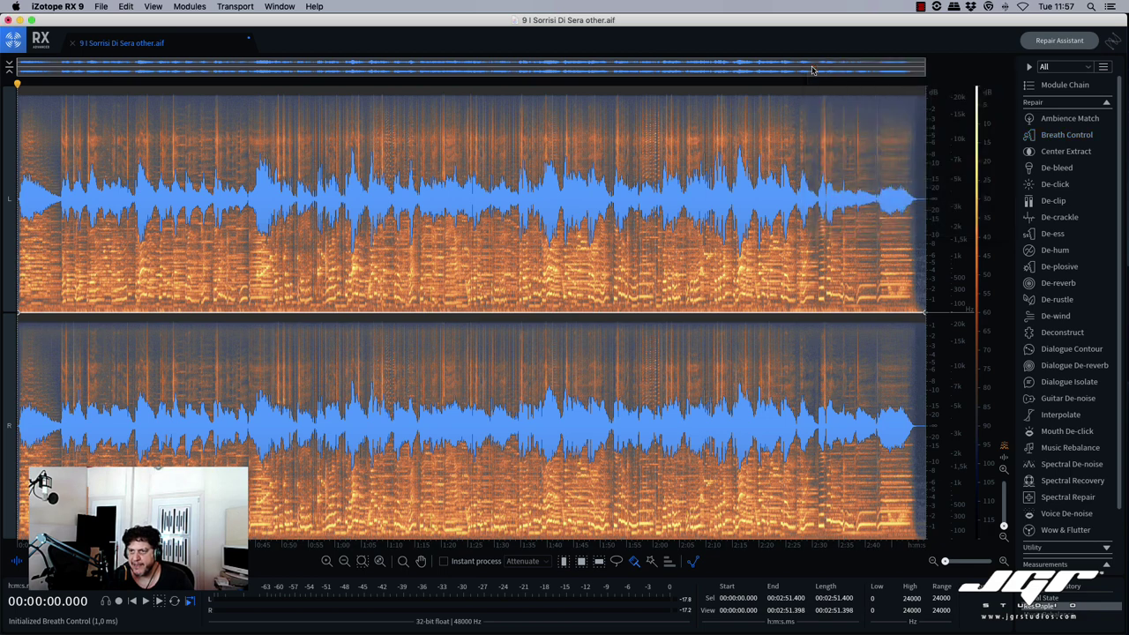
{"action": "left_click", "coordinate": [1060, 152]}
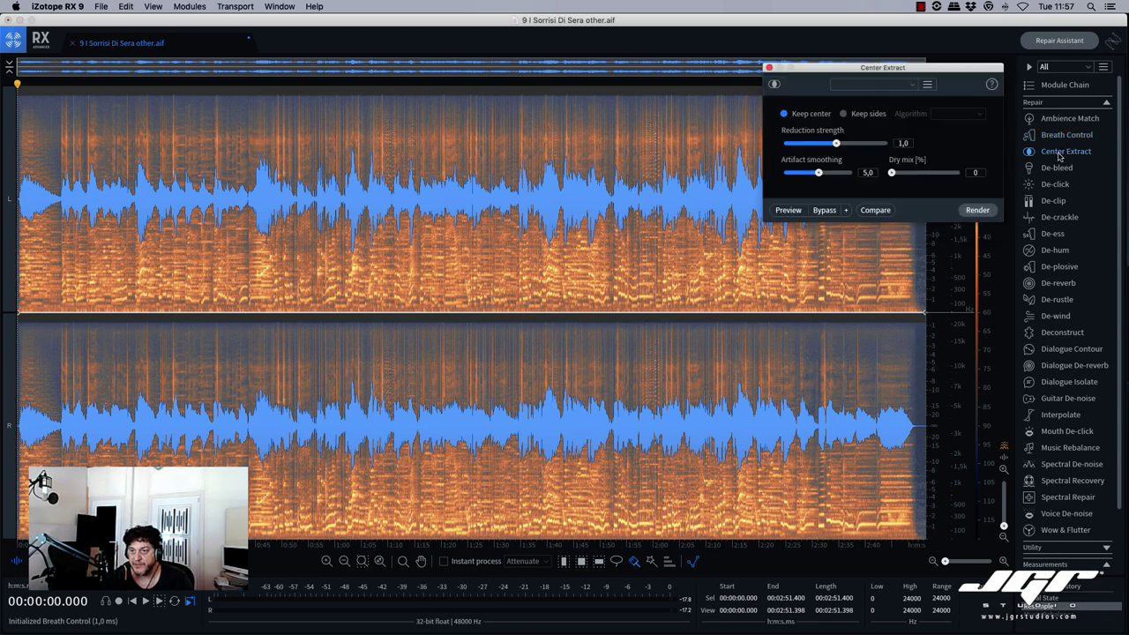
{"action": "left_click_drag", "start_coordinate": [924, 78], "coordinate": [913, 103]}
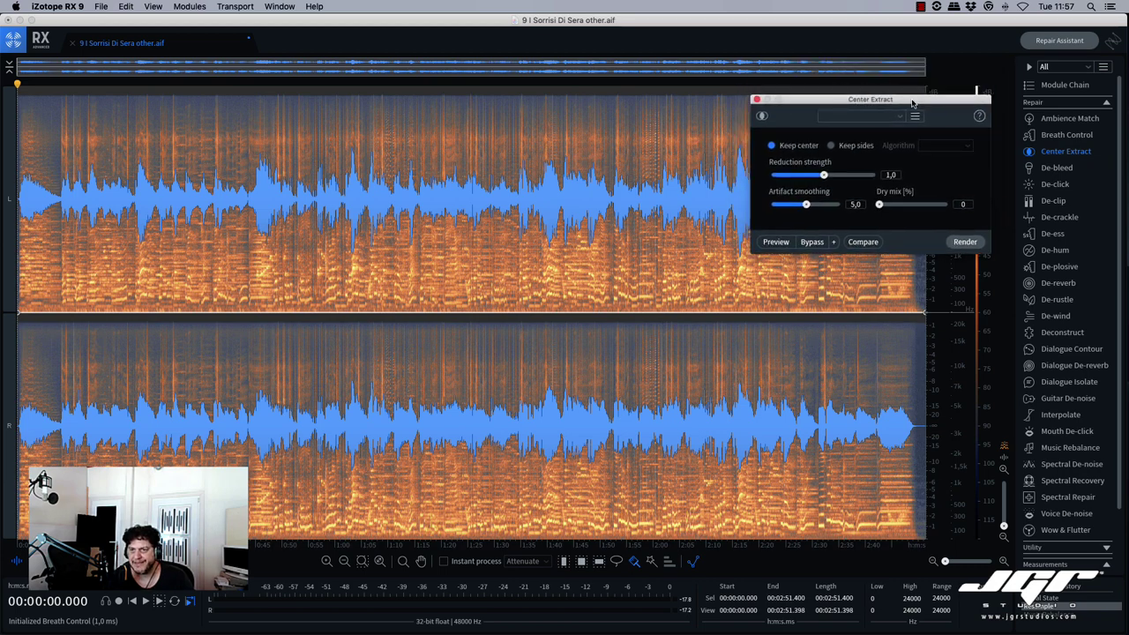
Step: Examine the De-bleed settings, and close De-bleed and Center Extract
{"action": "left_click", "coordinate": [1057, 169]}
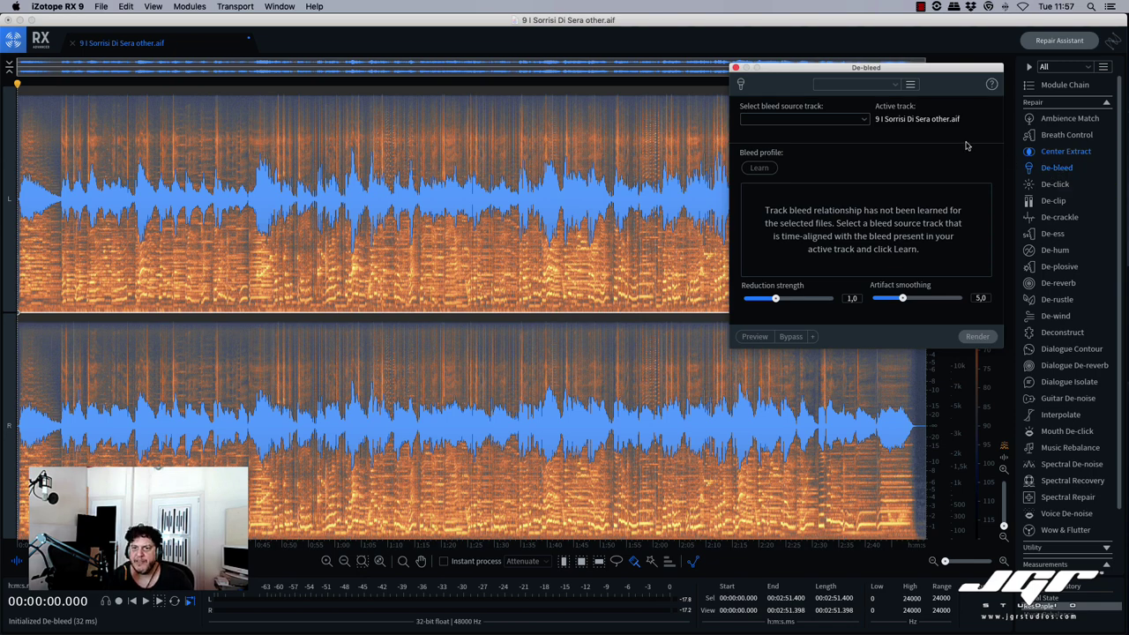
{"action": "left_click", "coordinate": [736, 67]}
{"action": "key", "text": "super+w"}
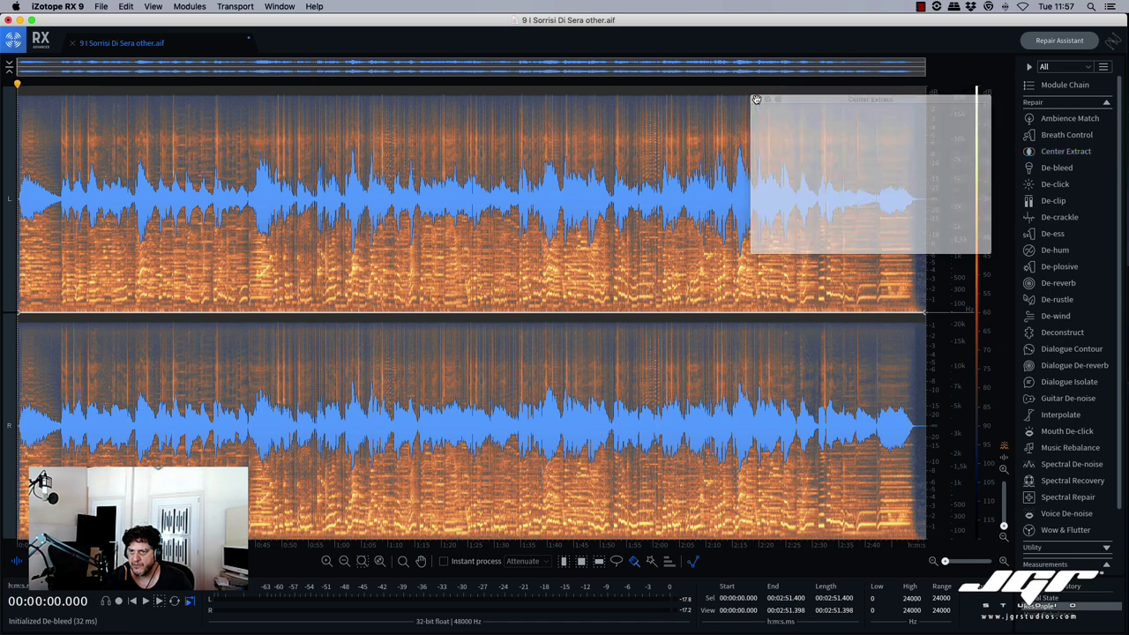
Step: Examine the De-click and De-clip settings one after the other, closing each module when done
{"action": "left_click", "coordinate": [1055, 187]}
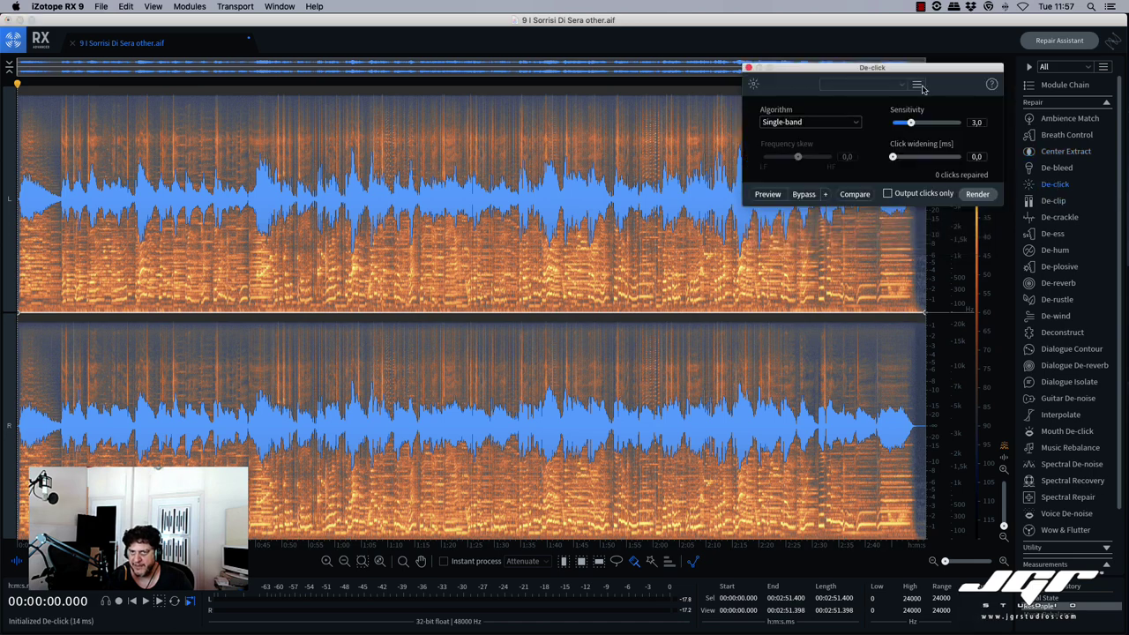
{"action": "left_click_drag", "start_coordinate": [904, 72], "coordinate": [890, 88]}
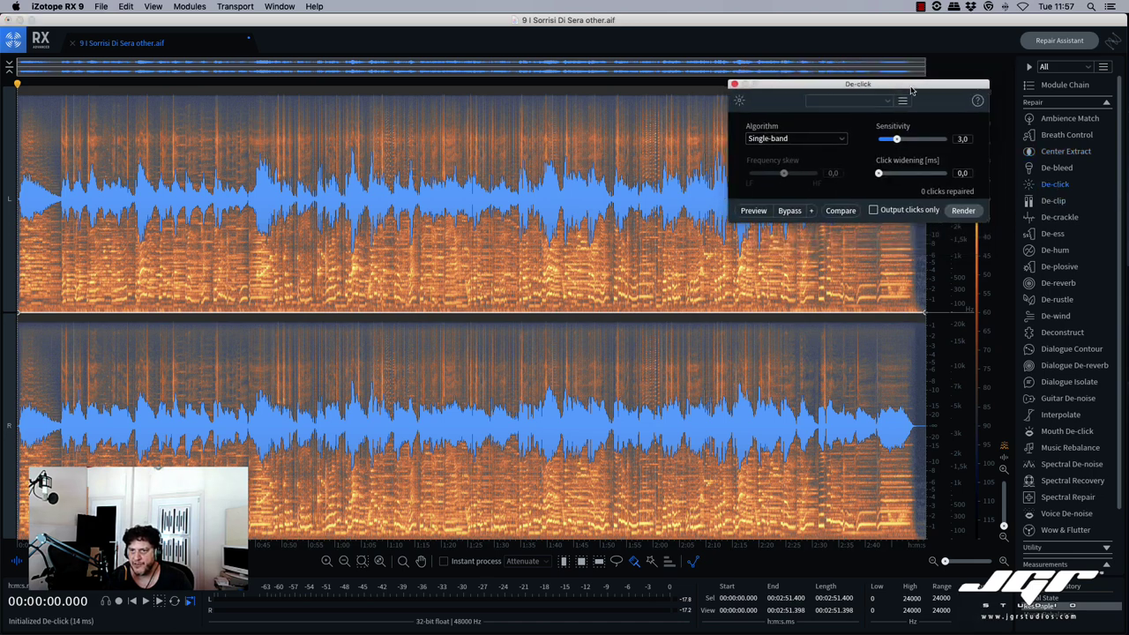
{"action": "left_click", "coordinate": [734, 85]}
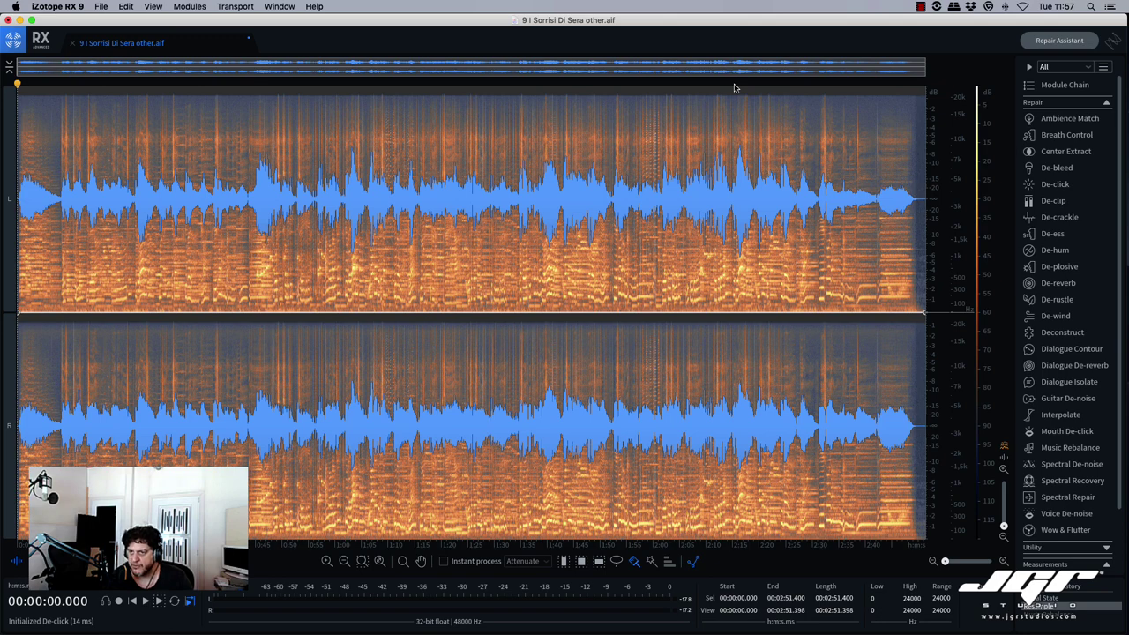
{"action": "left_click", "coordinate": [1055, 202]}
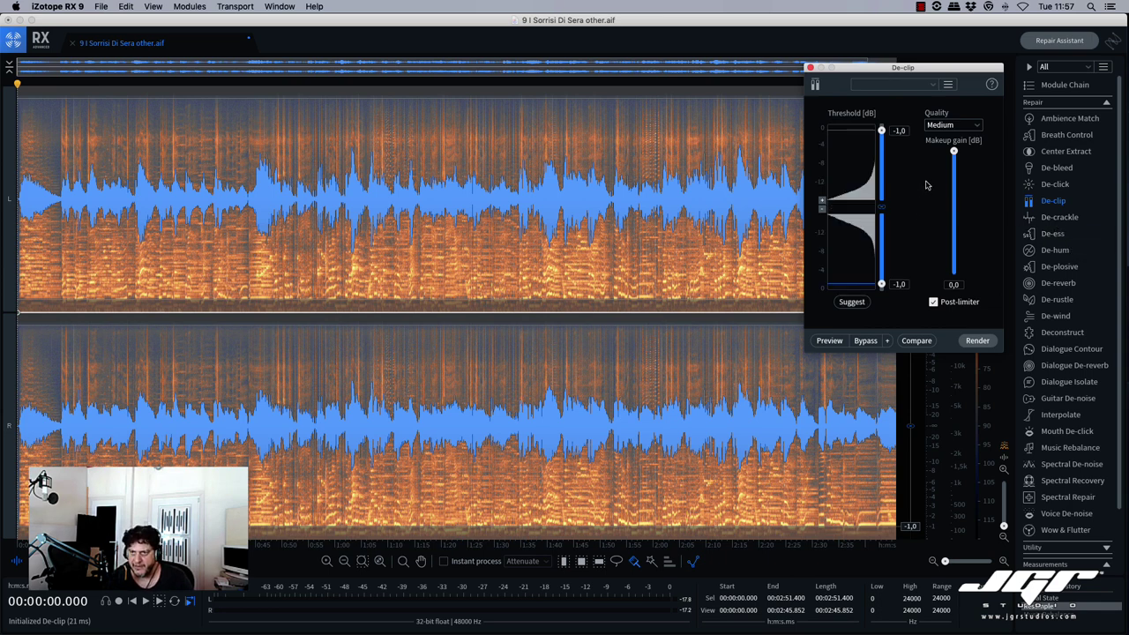
{"action": "left_click_drag", "start_coordinate": [934, 72], "coordinate": [904, 72]}
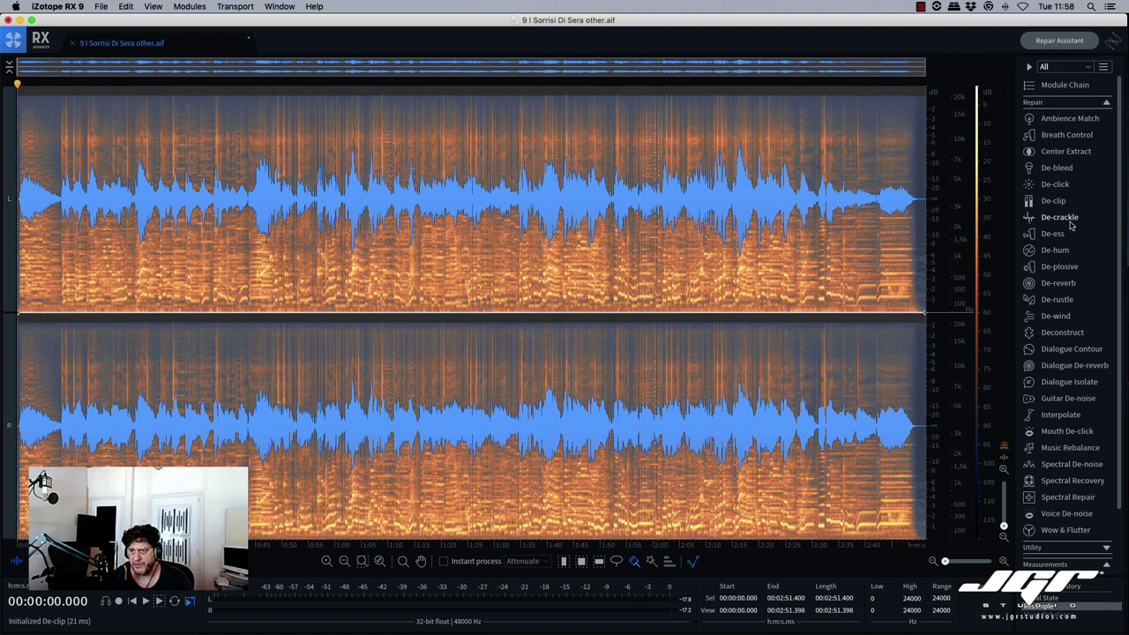
Step: Open De-crackle and De-ess, close De-crackle, and examine the De-ess threshold and cutoff frequency settings
{"action": "left_click", "coordinate": [1058, 219]}
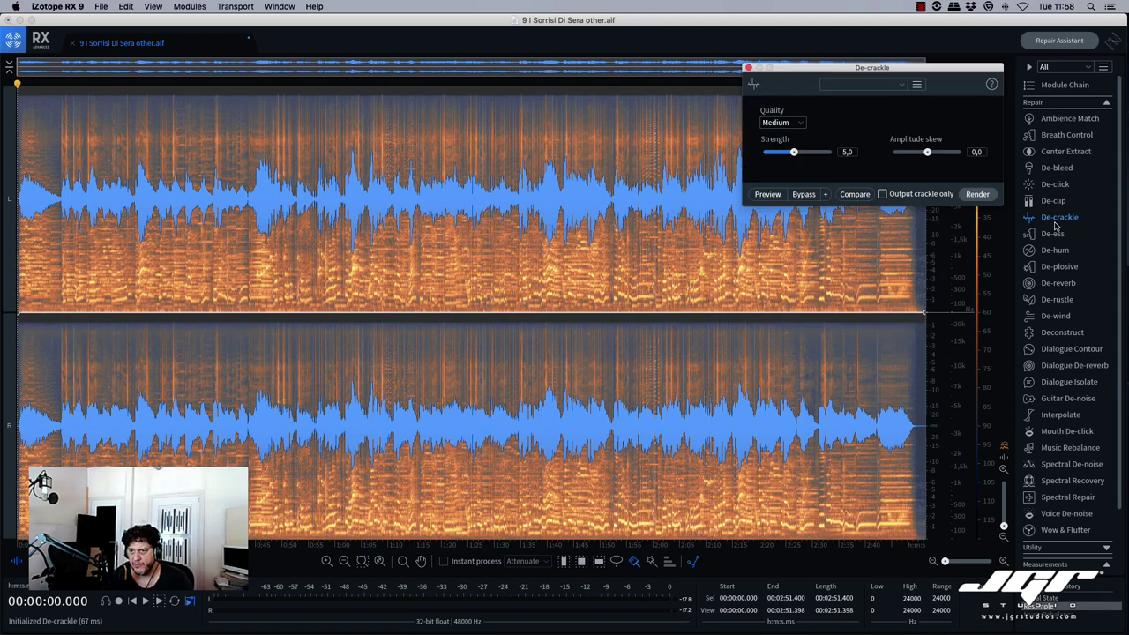
{"action": "left_click", "coordinate": [1054, 235]}
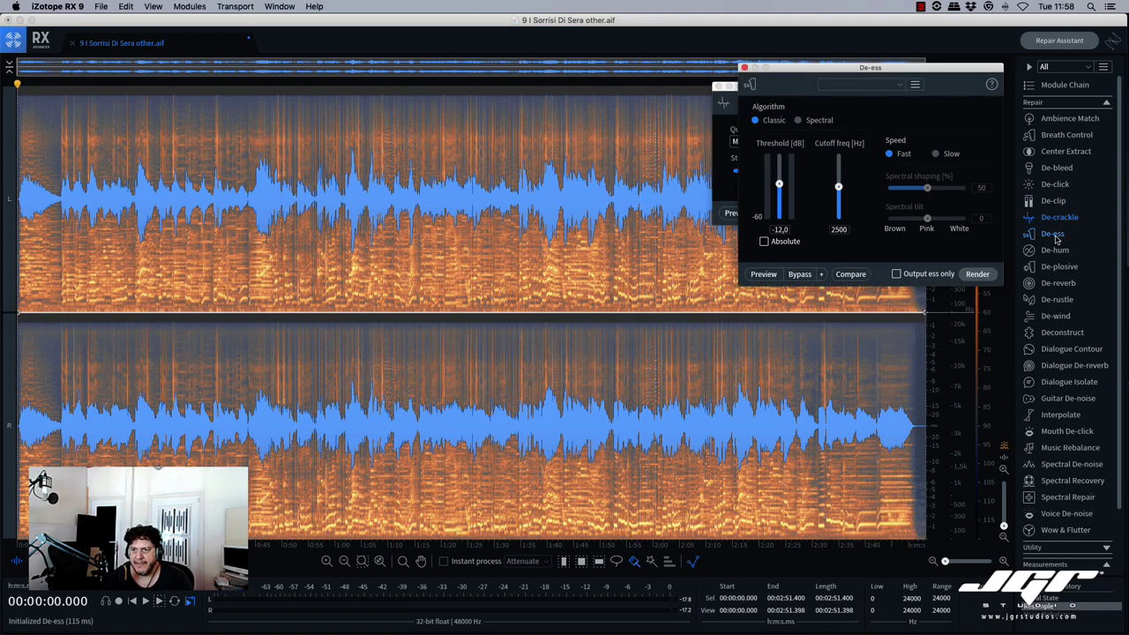
{"action": "left_click_drag", "start_coordinate": [861, 68], "coordinate": [862, 192]}
{"action": "left_click", "coordinate": [719, 86]}
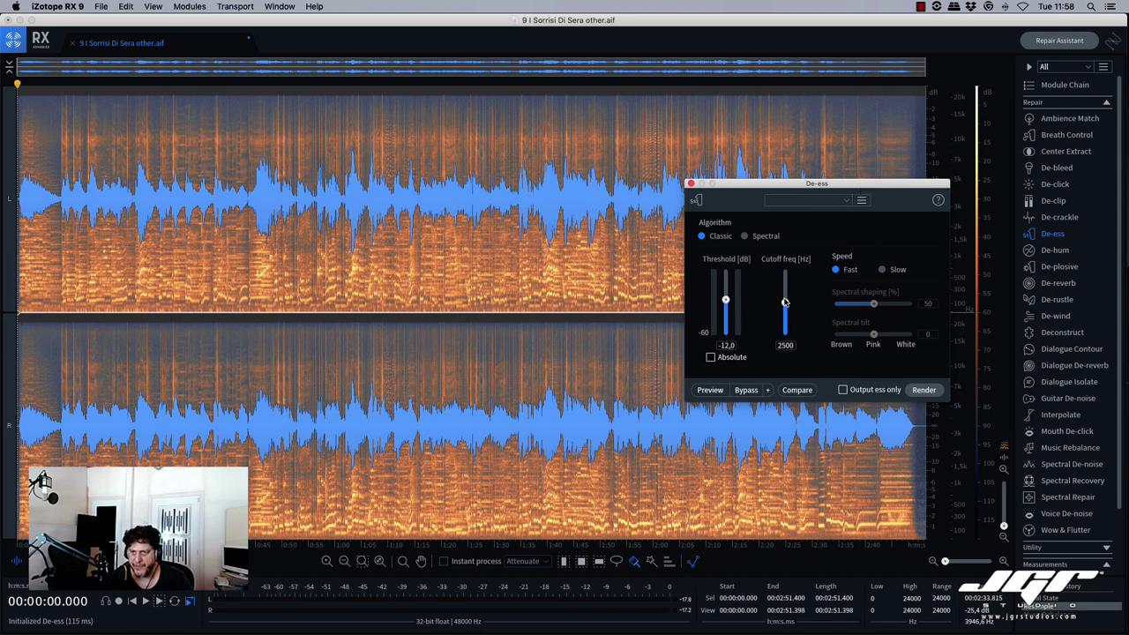
Step: Open De-hum and De-plosive, and set De-plosive apart from the De-hum window to examine its settings
{"action": "left_click", "coordinate": [1054, 251]}
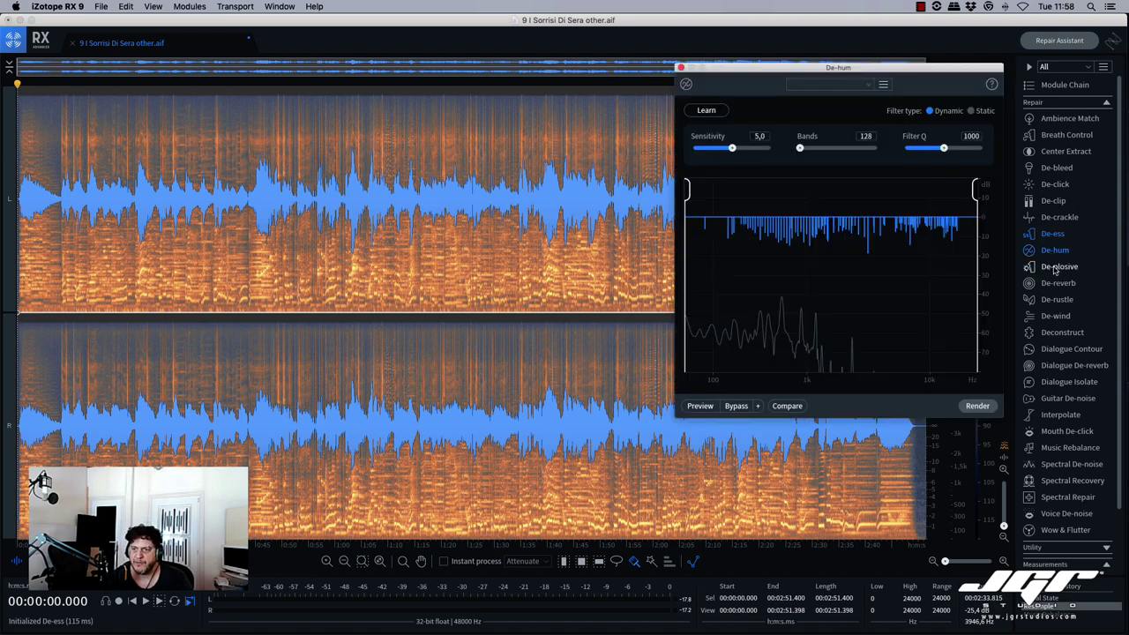
{"action": "left_click", "coordinate": [1055, 268]}
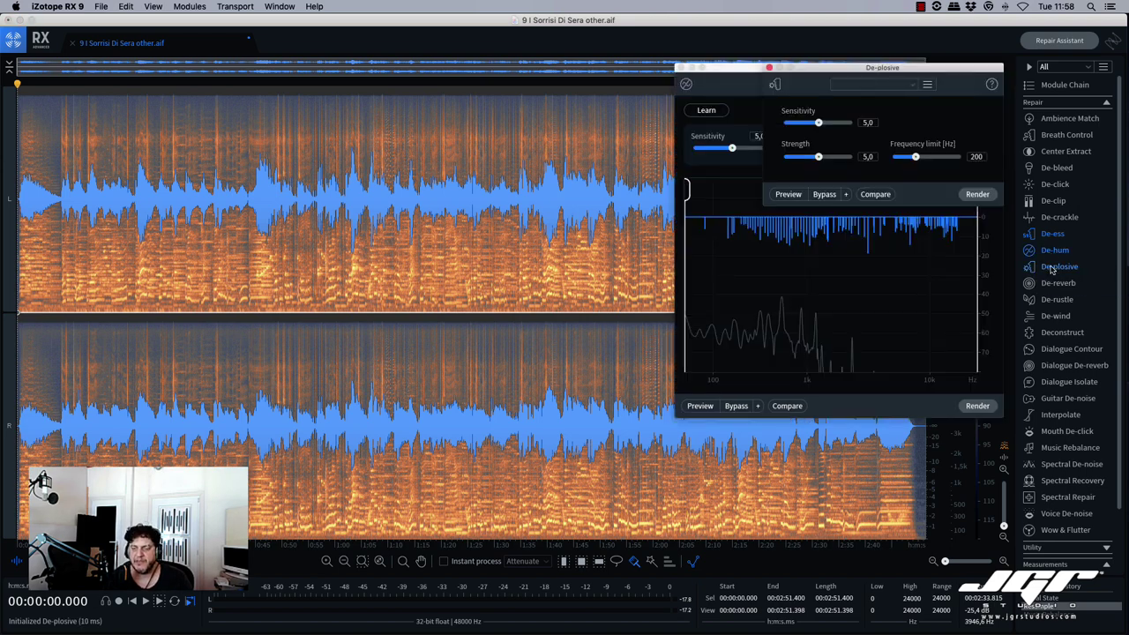
{"action": "left_click_drag", "start_coordinate": [834, 70], "coordinate": [670, 119]}
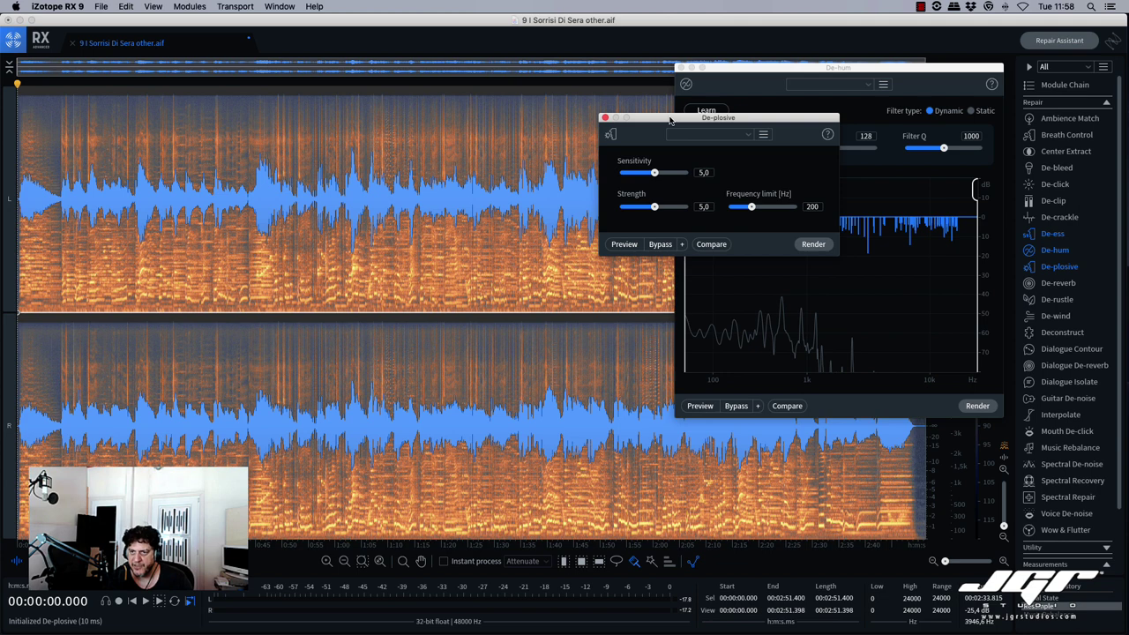
{"action": "left_click_drag", "start_coordinate": [670, 119], "coordinate": [672, 131]}
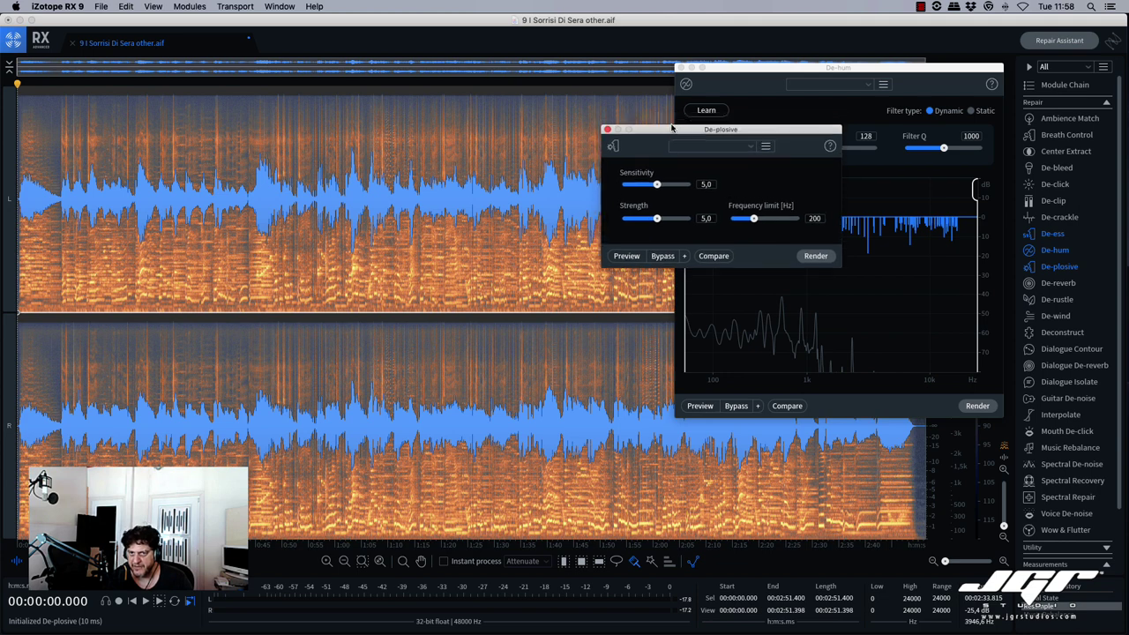
Step: Examine the De-reverb reduction and reverb profile settings and the De-rustle settings, and close De-rustle
{"action": "left_click", "coordinate": [1056, 285]}
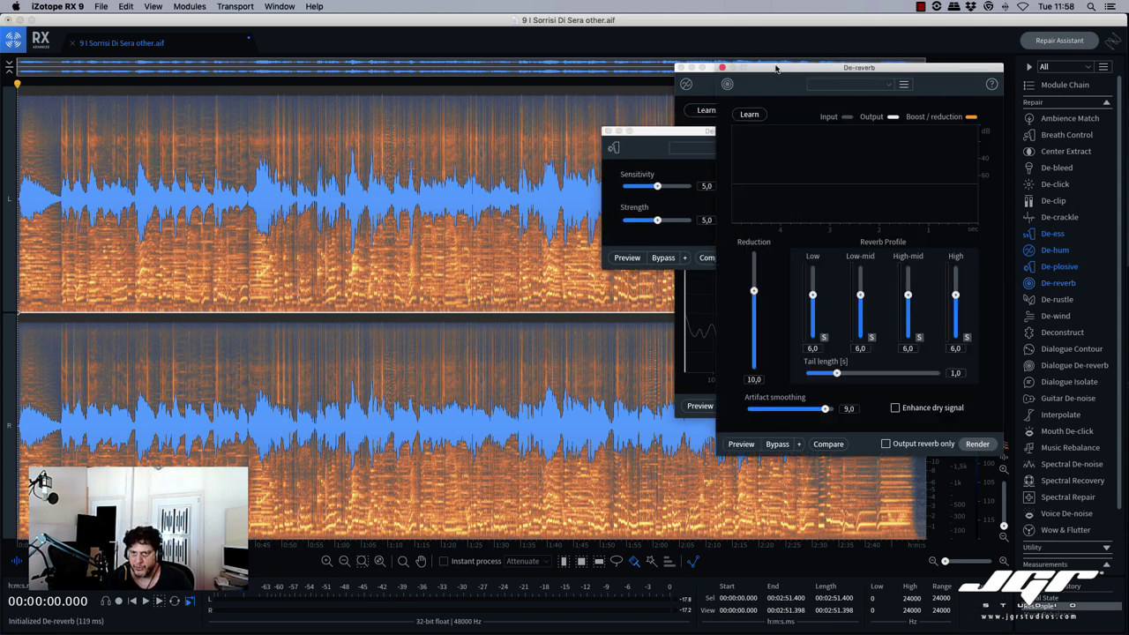
{"action": "left_click_drag", "start_coordinate": [782, 69], "coordinate": [654, 98]}
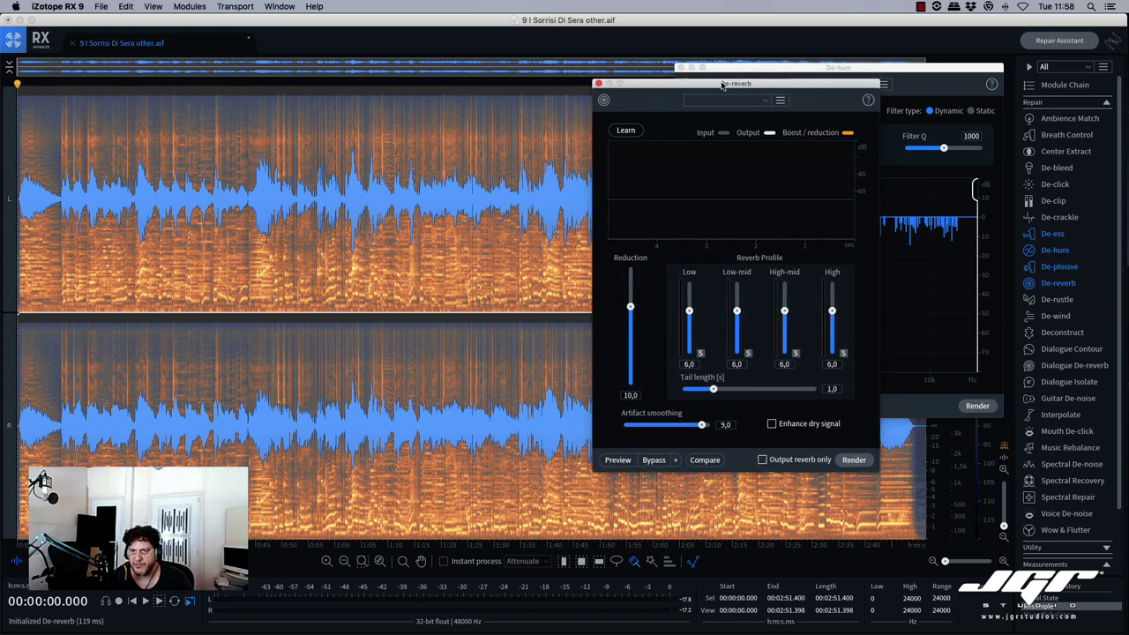
{"action": "left_click_drag", "start_coordinate": [722, 83], "coordinate": [674, 84]}
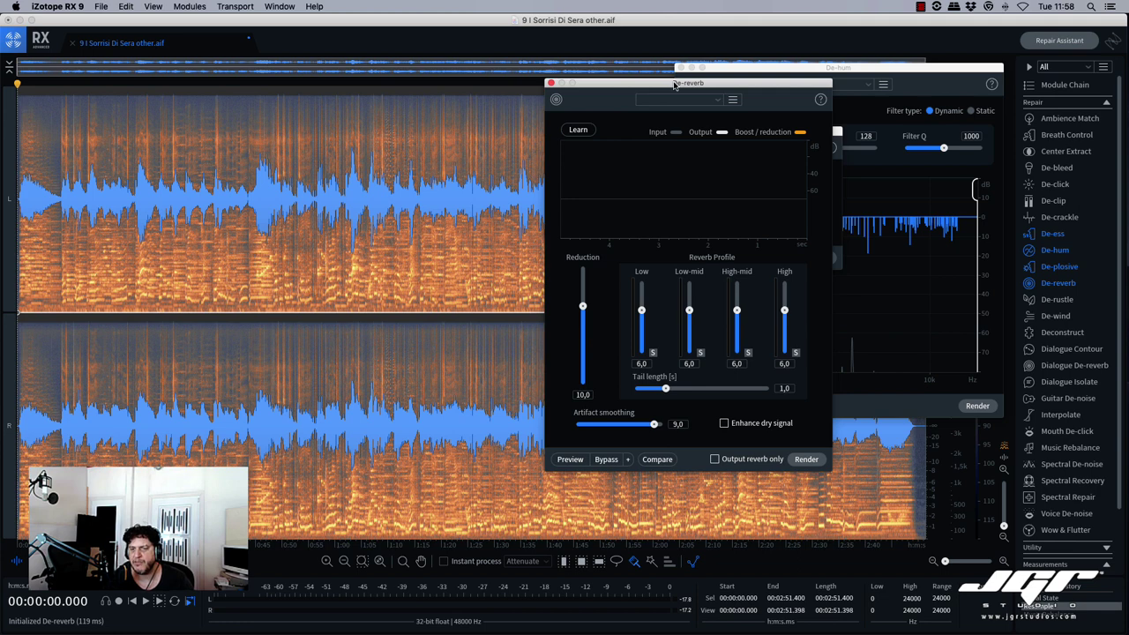
{"action": "left_click", "coordinate": [1057, 300]}
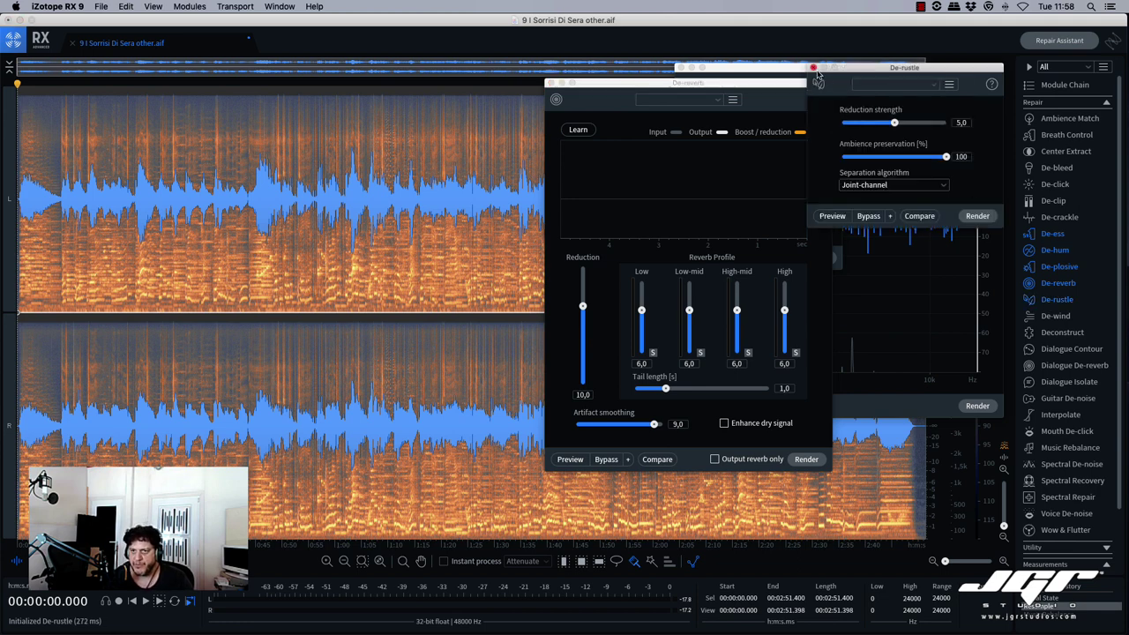
{"action": "left_click", "coordinate": [814, 67]}
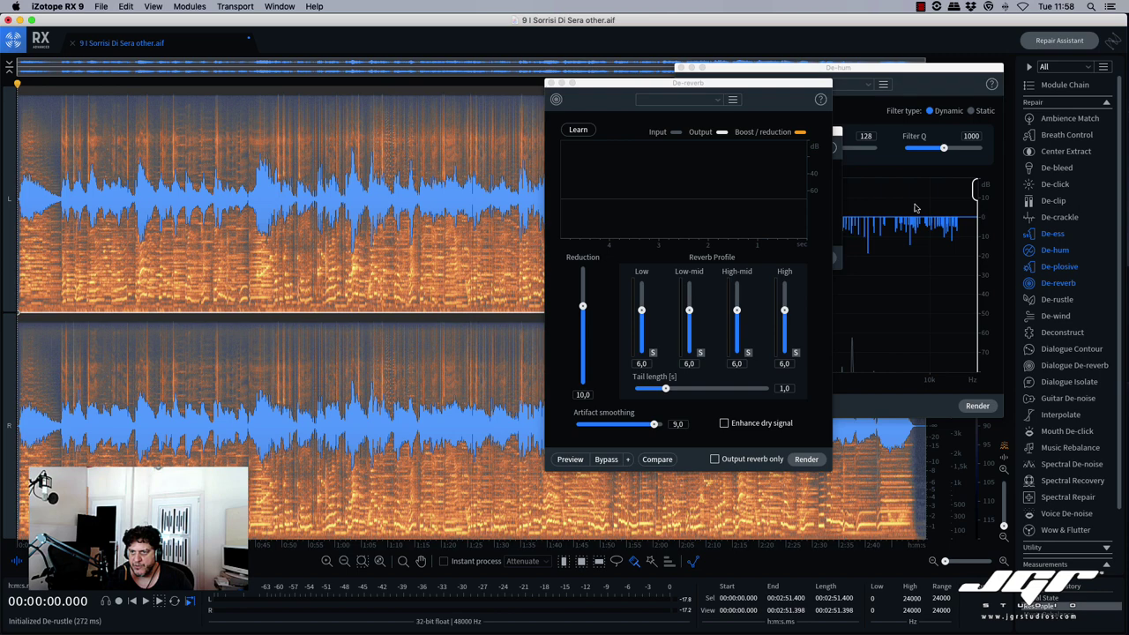
Step: Examine the De-wind and Deconstruct settings, closing De-reverb and moving the De-hum window out of the way
{"action": "left_click", "coordinate": [1049, 323]}
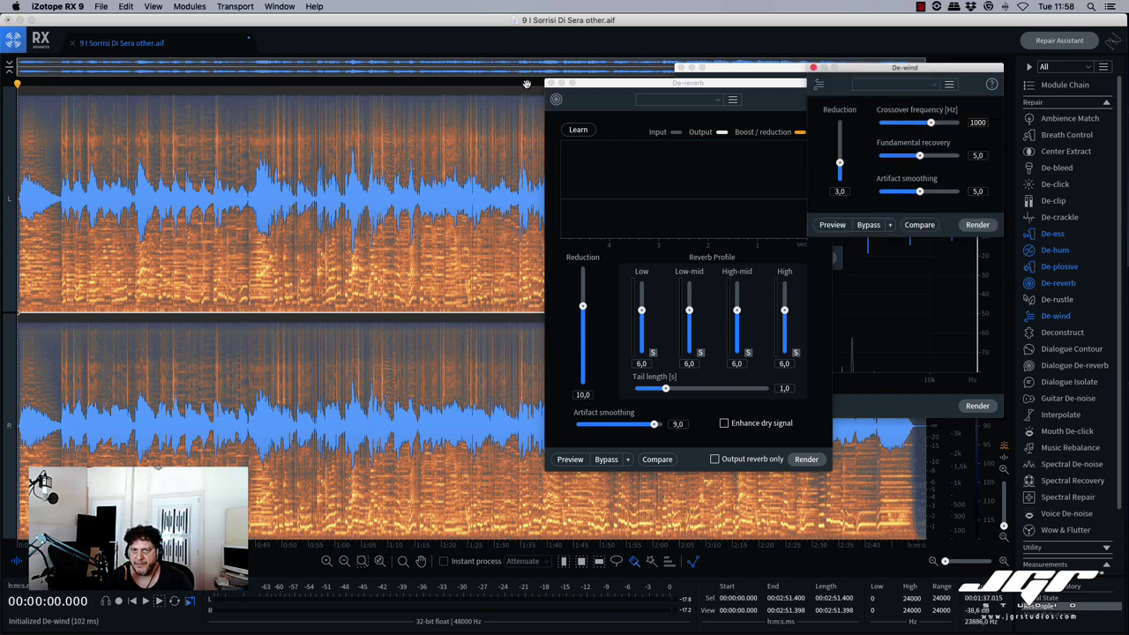
{"action": "left_click", "coordinate": [551, 83]}
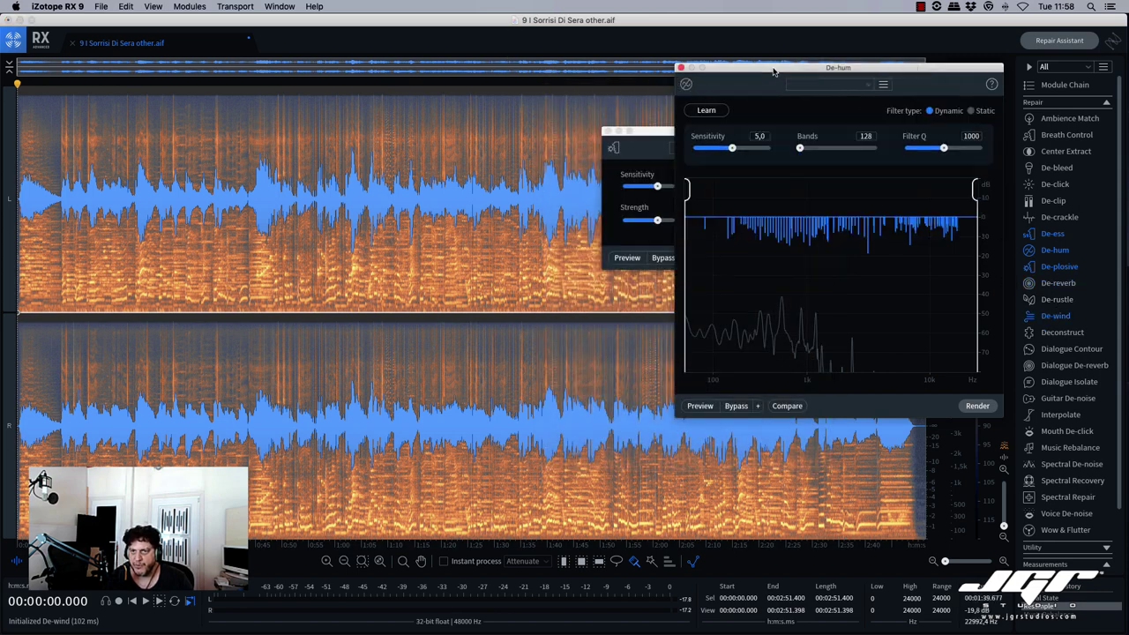
{"action": "left_click_drag", "start_coordinate": [876, 83], "coordinate": [463, 106]}
{"action": "left_click_drag", "start_coordinate": [908, 77], "coordinate": [841, 79]}
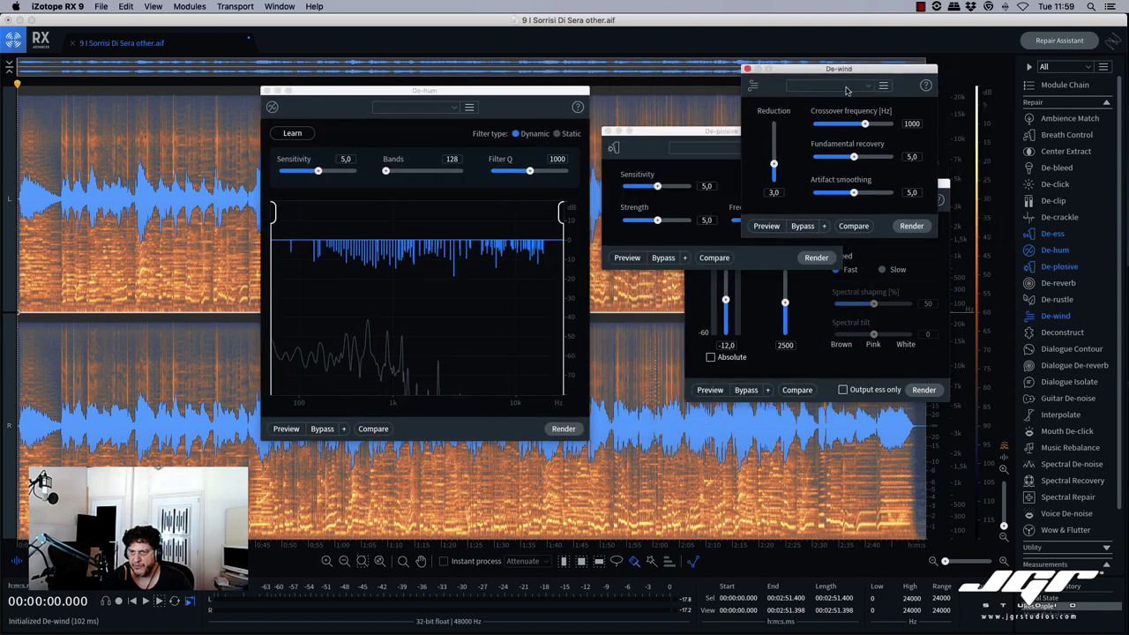
{"action": "left_click", "coordinate": [1061, 333]}
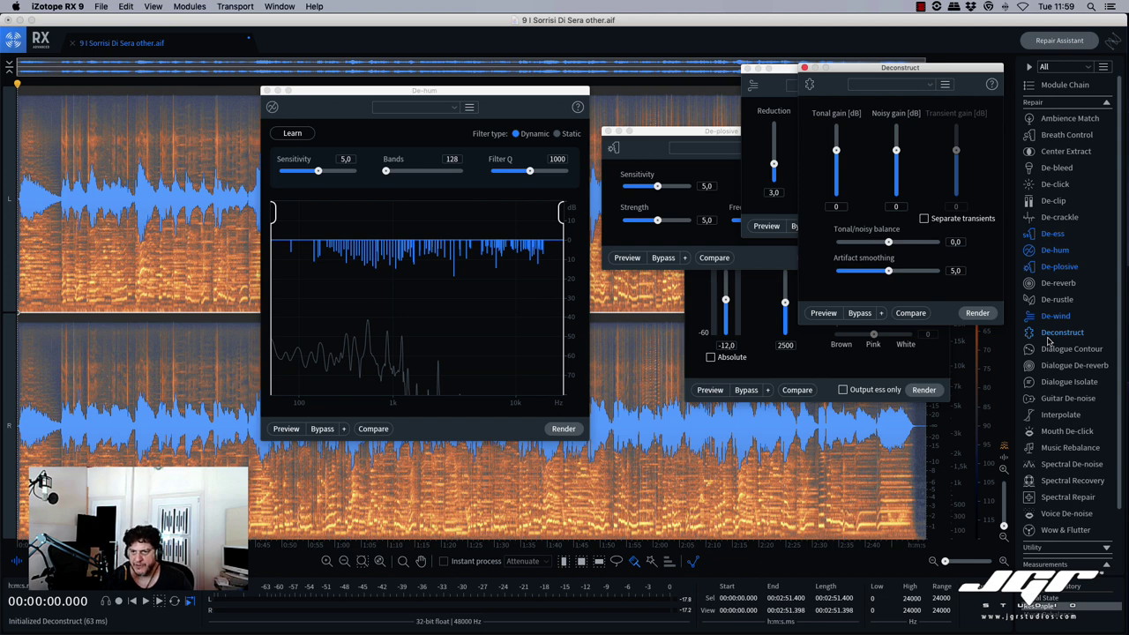
Step: Set the curve smoothing to 2.6 in Dialogue Contour, and close Dialogue Contour and De-plosive
{"action": "left_click", "coordinate": [1046, 351]}
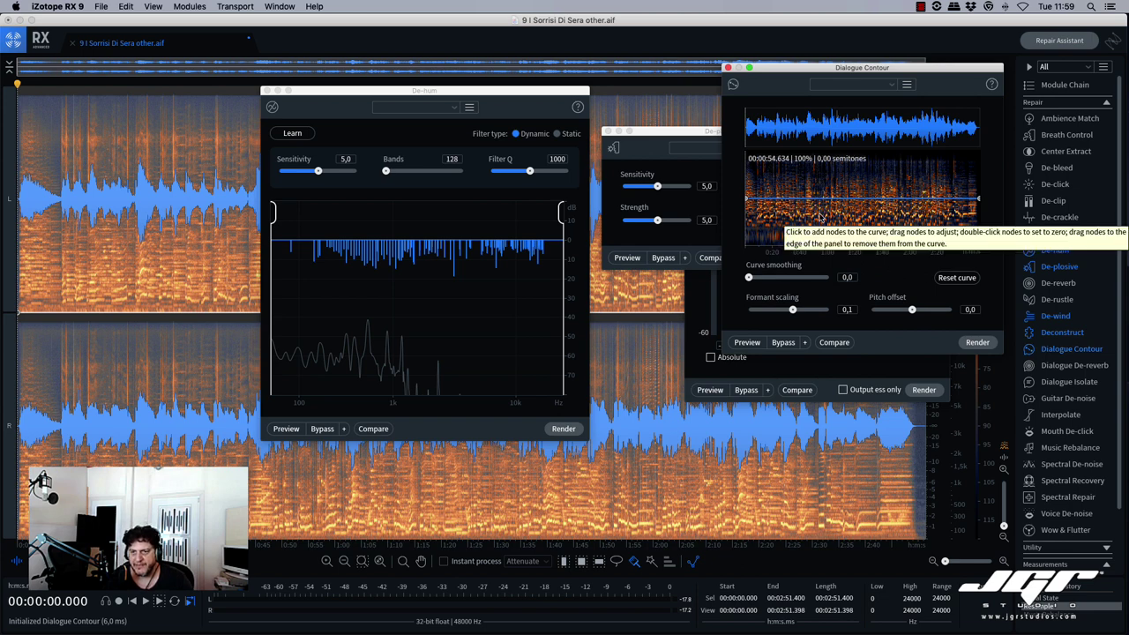
{"action": "left_click_drag", "start_coordinate": [751, 281], "coordinate": [774, 282]}
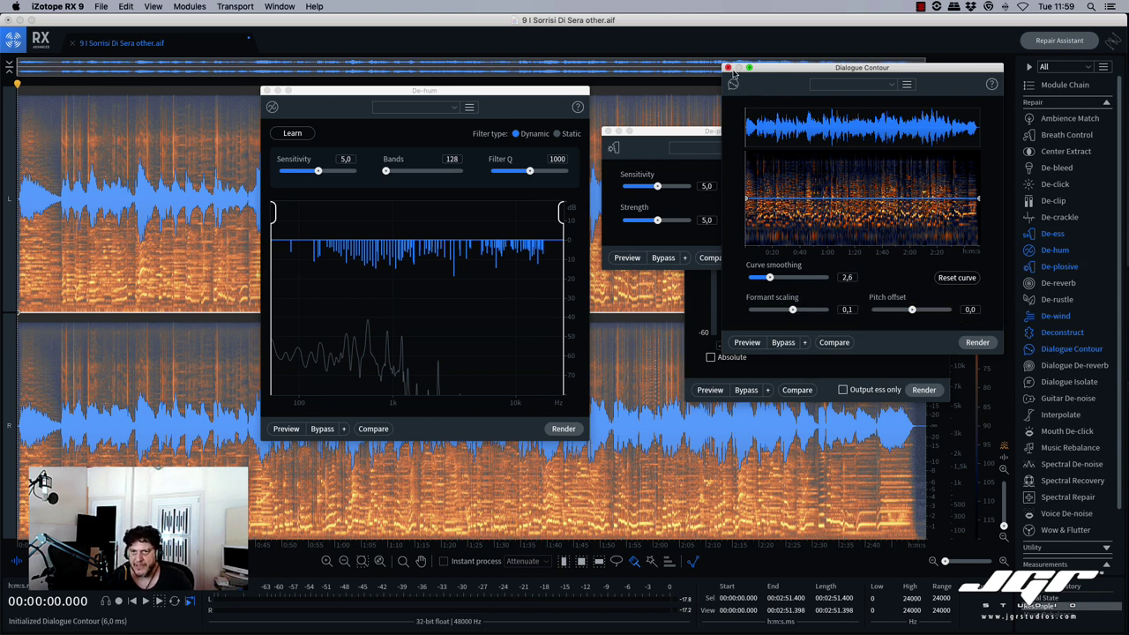
{"action": "left_click", "coordinate": [728, 67]}
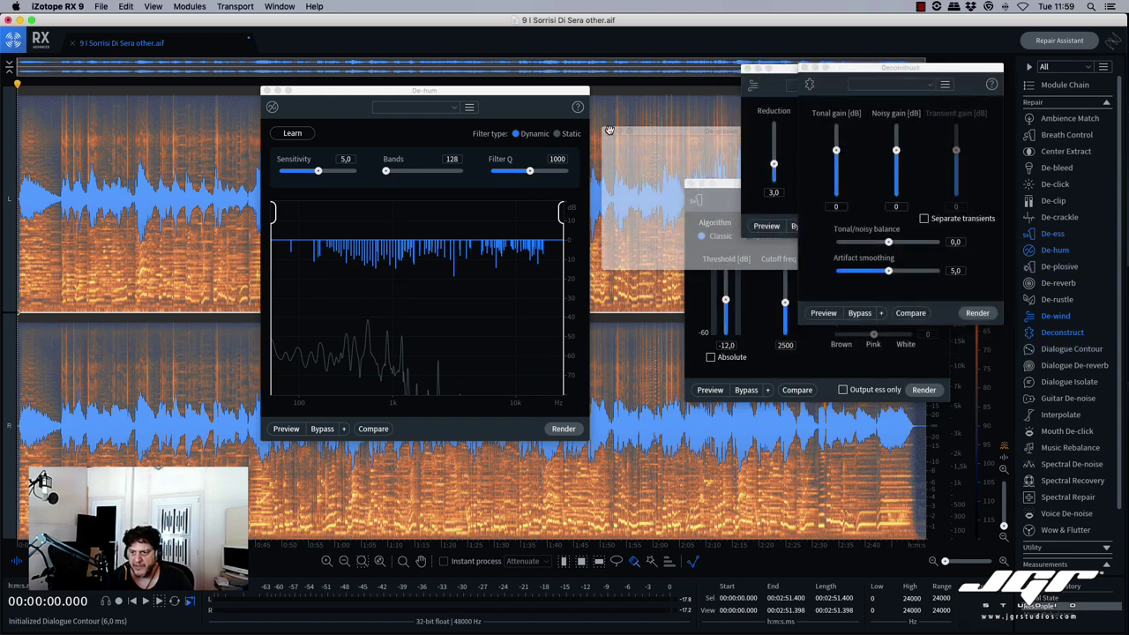
Step: Examine the Dialogue De-reverb settings, and close that module along with Deconstruct, De-wind and De-ess
{"action": "left_click", "coordinate": [1061, 368]}
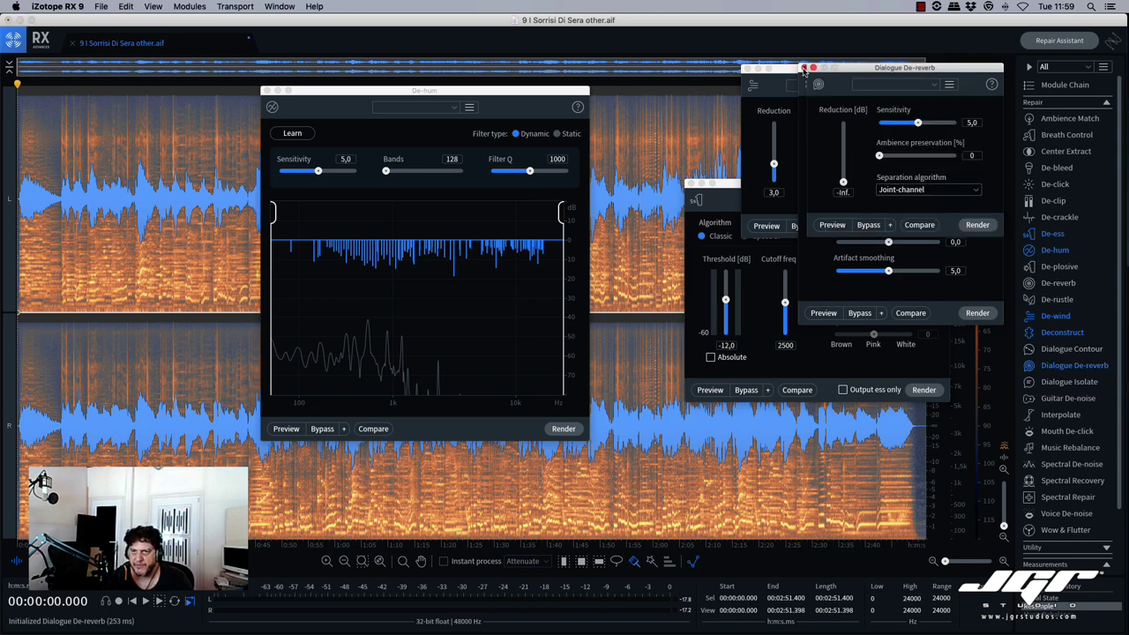
{"action": "left_click", "coordinate": [814, 69]}
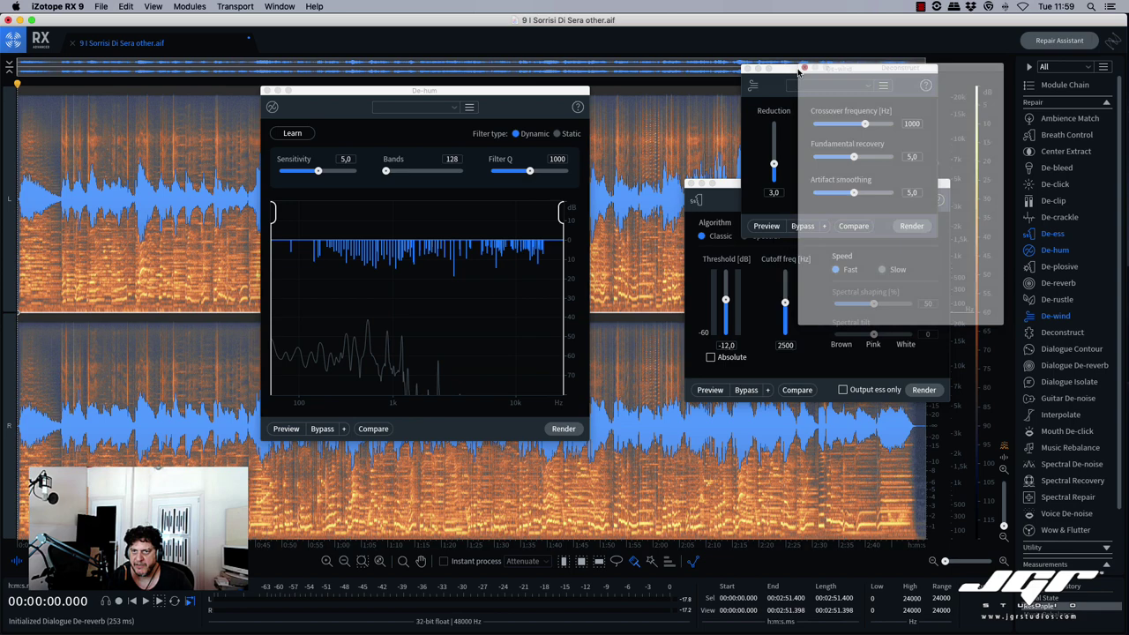
{"action": "left_click", "coordinate": [747, 68]}
{"action": "left_click", "coordinate": [690, 184]}
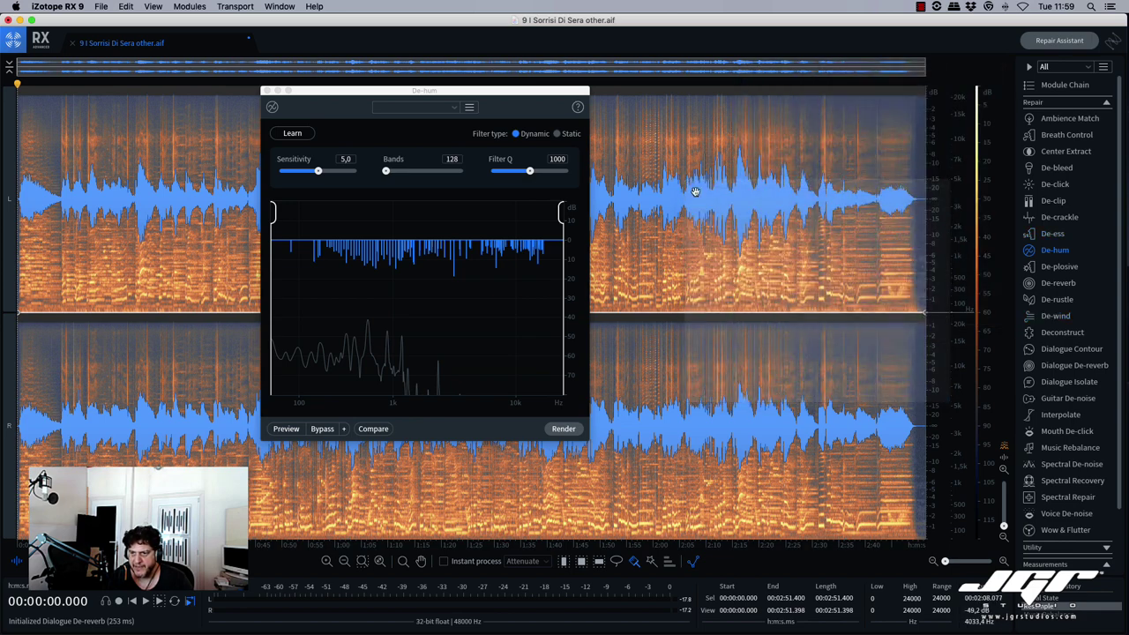
Step: Examine the Guitar De-noise amp, squeak and pick settings and the Interpolate module, closing both
{"action": "left_click", "coordinate": [1061, 399]}
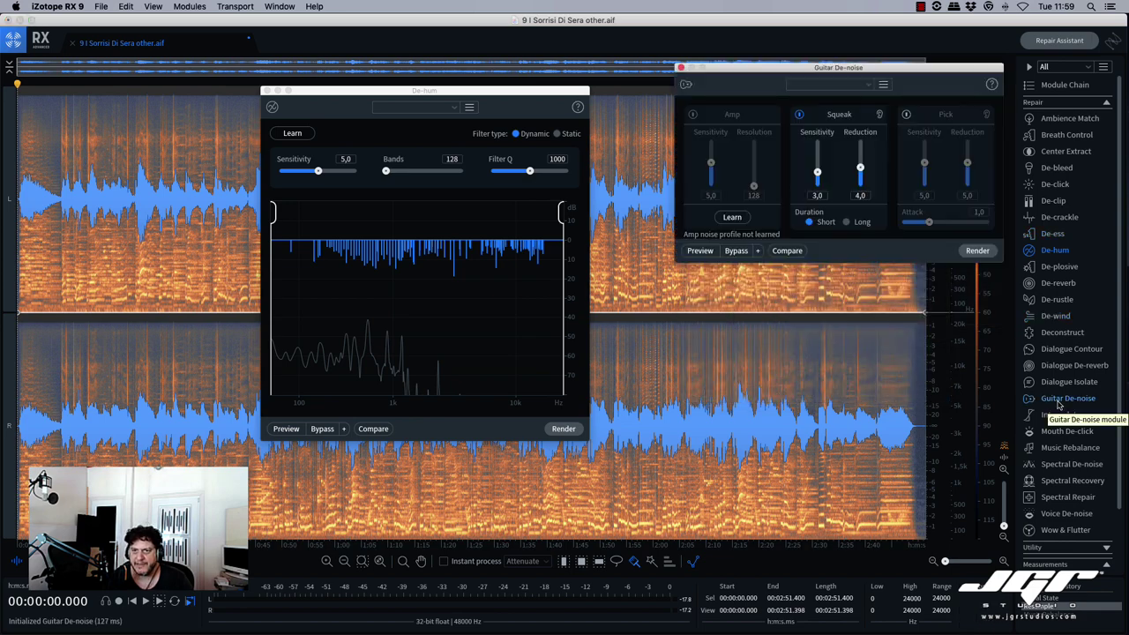
{"action": "left_click_drag", "start_coordinate": [896, 69], "coordinate": [830, 116]}
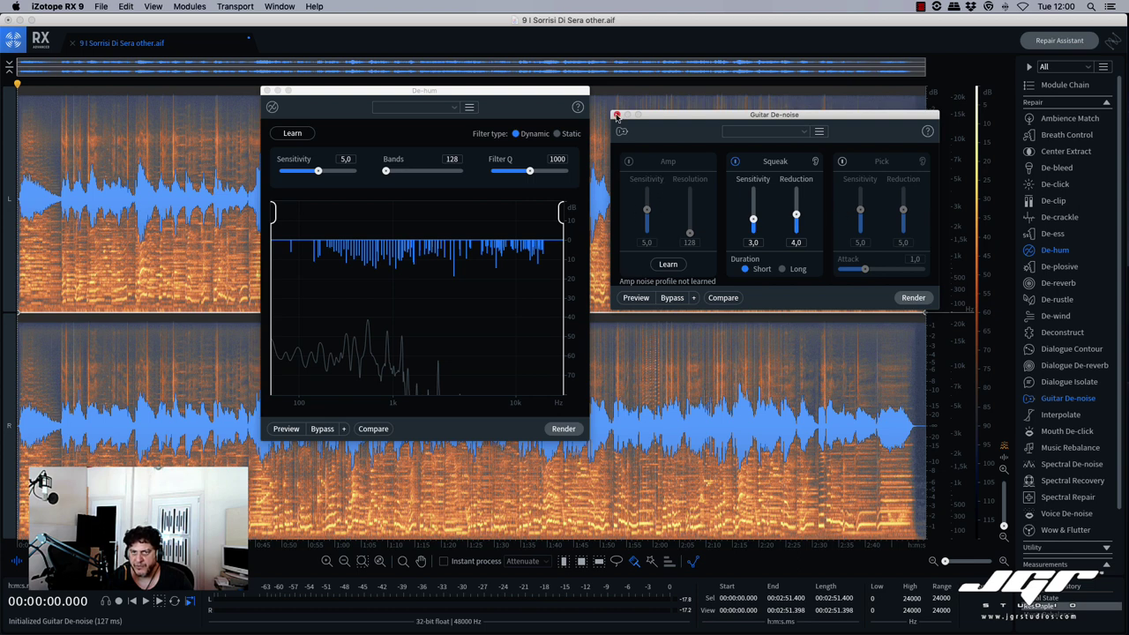
{"action": "left_click", "coordinate": [1061, 415]}
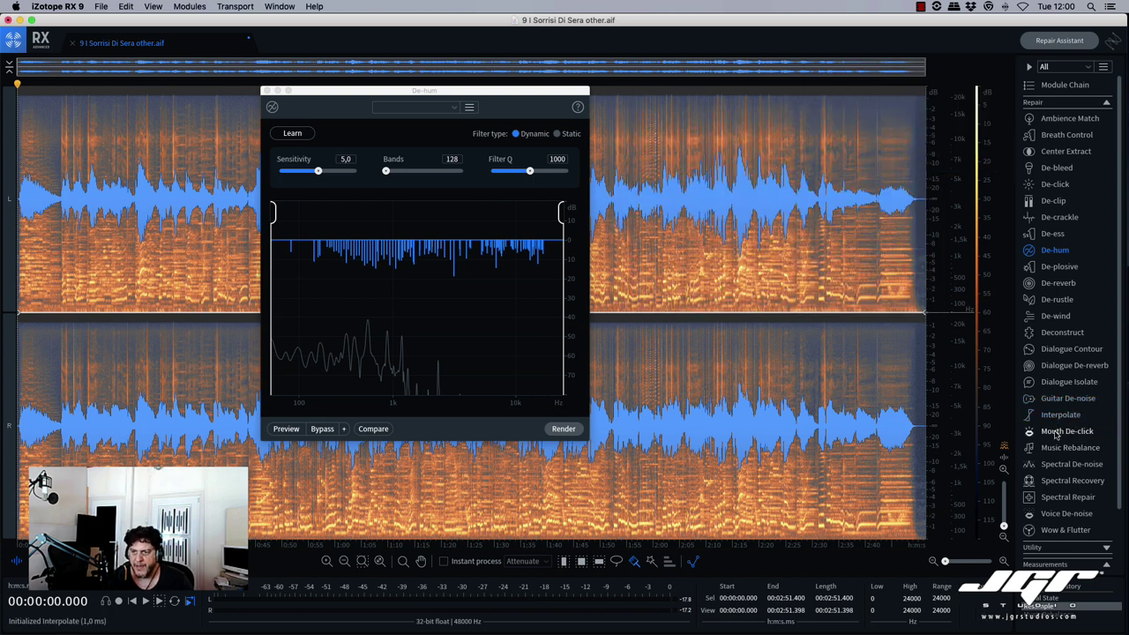
Step: Examine the Mouth De-click sensitivity, frequency skew and click widening settings, and close the module
{"action": "left_click", "coordinate": [1056, 431]}
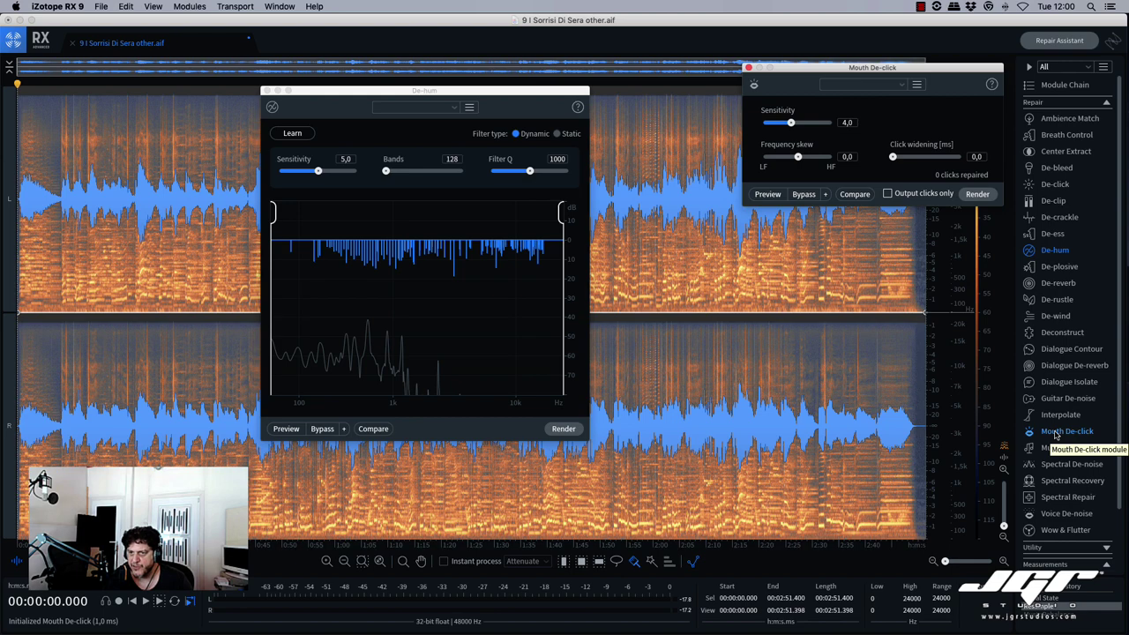
{"action": "left_click_drag", "start_coordinate": [803, 70], "coordinate": [731, 120]}
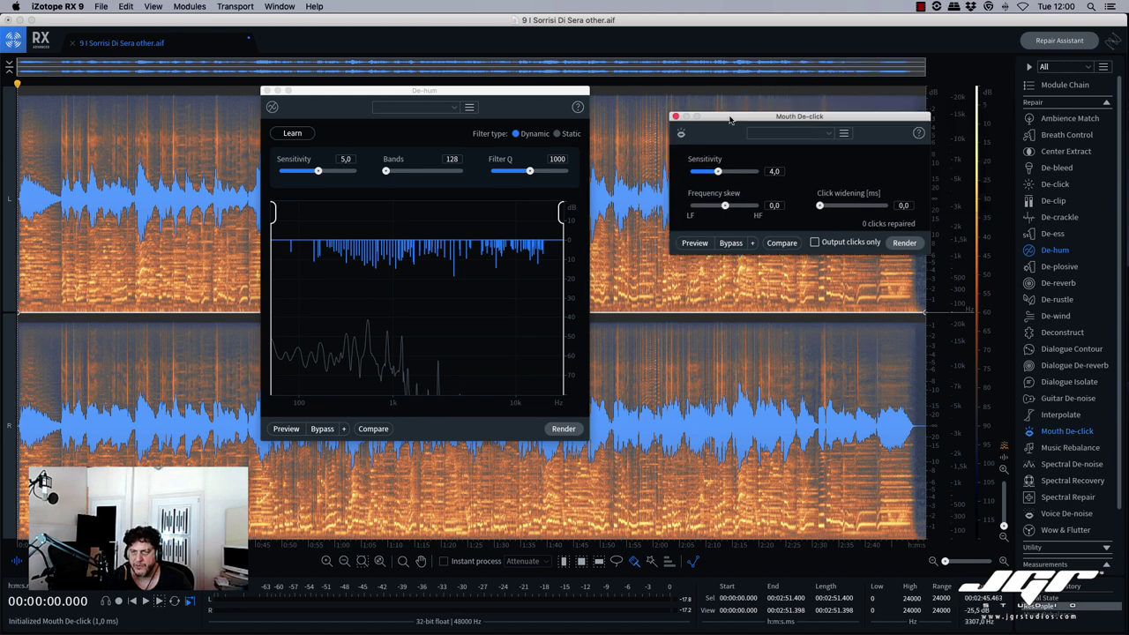
{"action": "left_click", "coordinate": [676, 117]}
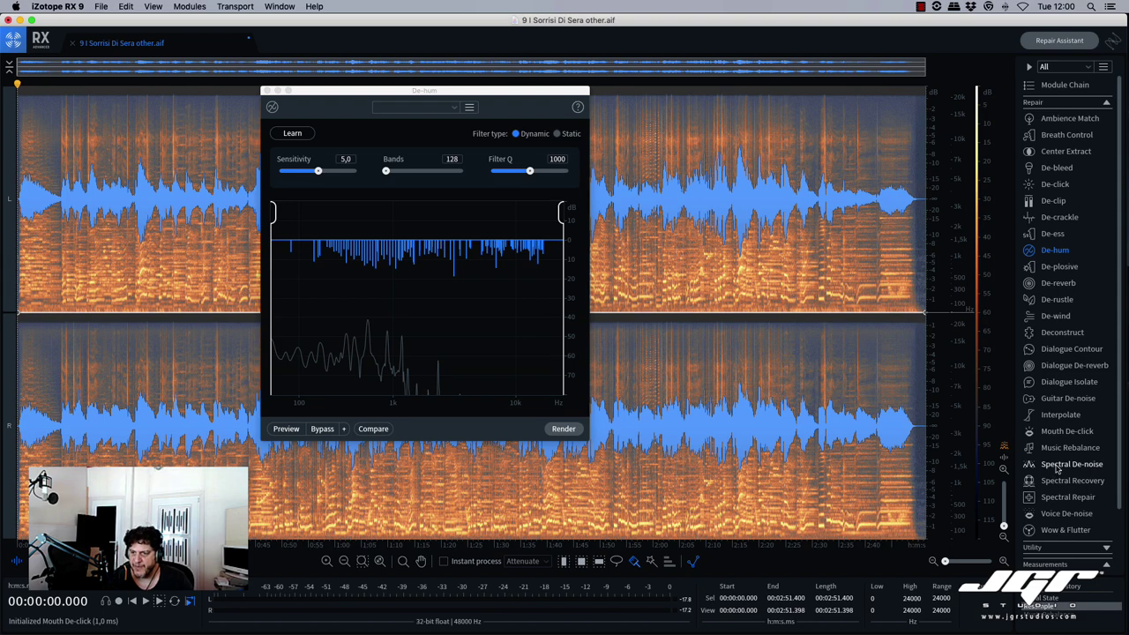
Step: Open the Spectral De-noise module and set its processing quality to D, the best setting
{"action": "left_click", "coordinate": [1063, 465]}
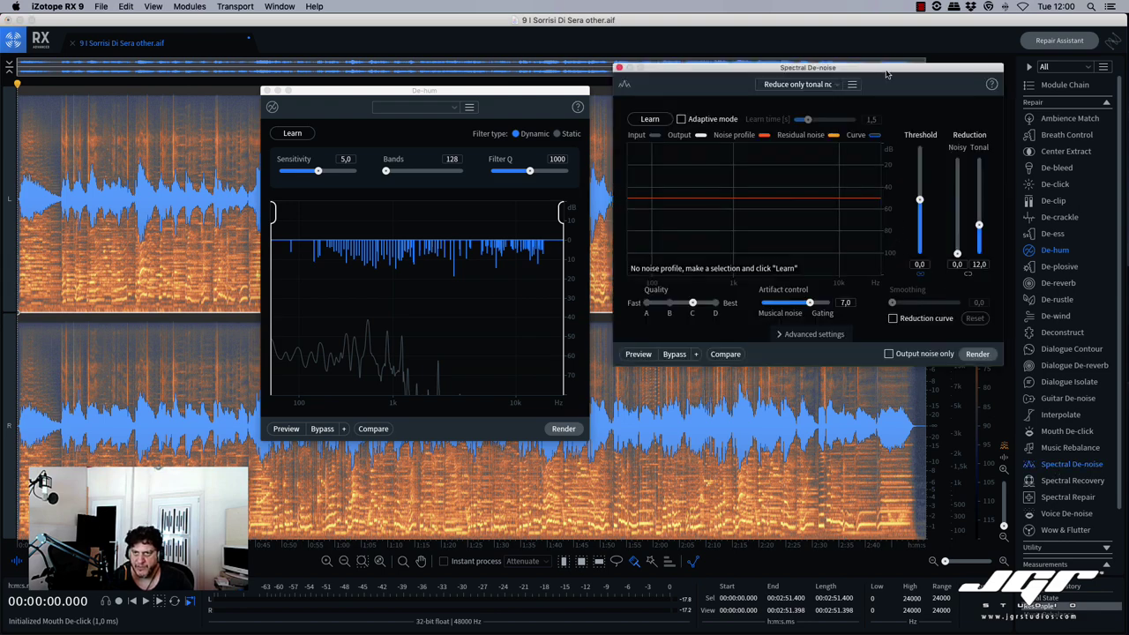
{"action": "left_click_drag", "start_coordinate": [887, 74], "coordinate": [812, 98]}
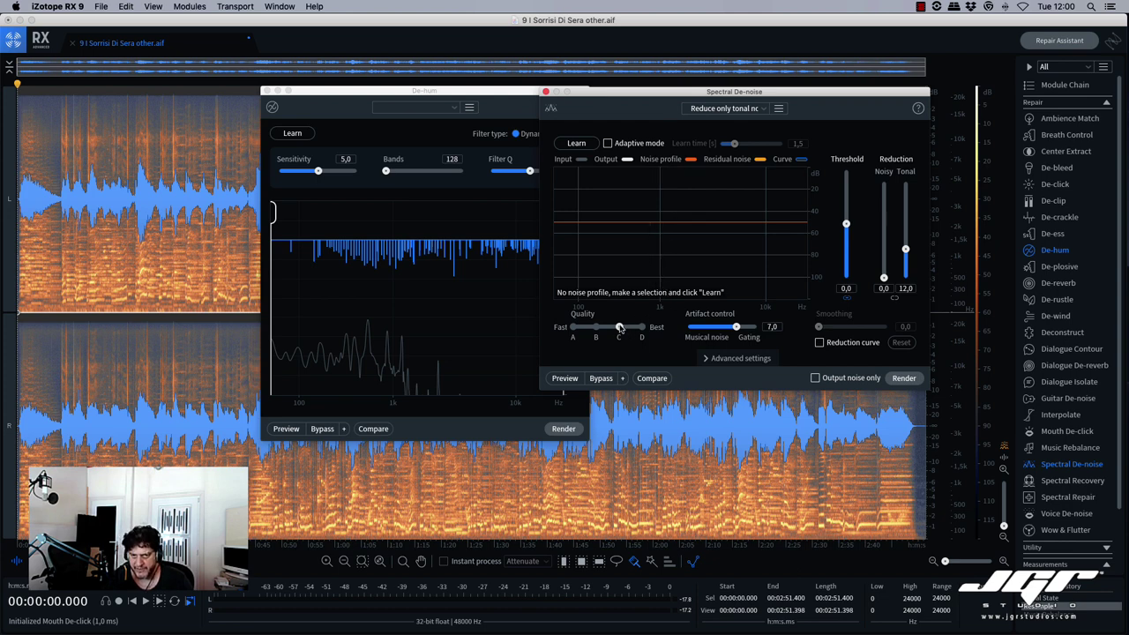
{"action": "left_click_drag", "start_coordinate": [620, 328], "coordinate": [655, 332]}
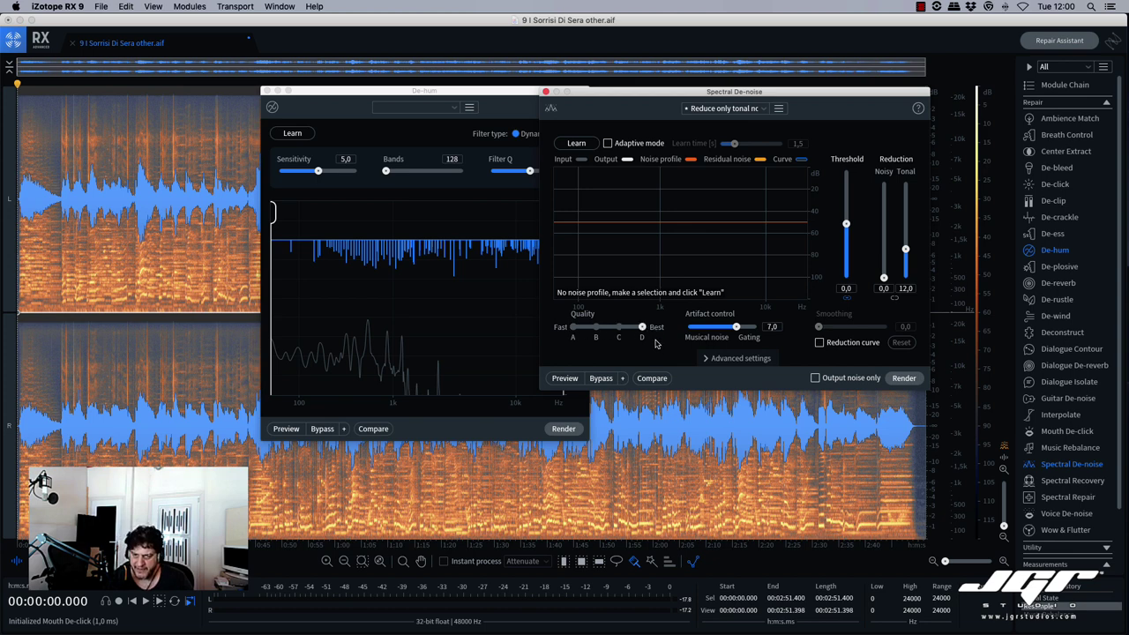
Step: Show the Spectral Recovery, Spectral Repair, Voice De-noise and Wow & Flutter modules to look over their settings
{"action": "left_click", "coordinate": [1063, 482]}
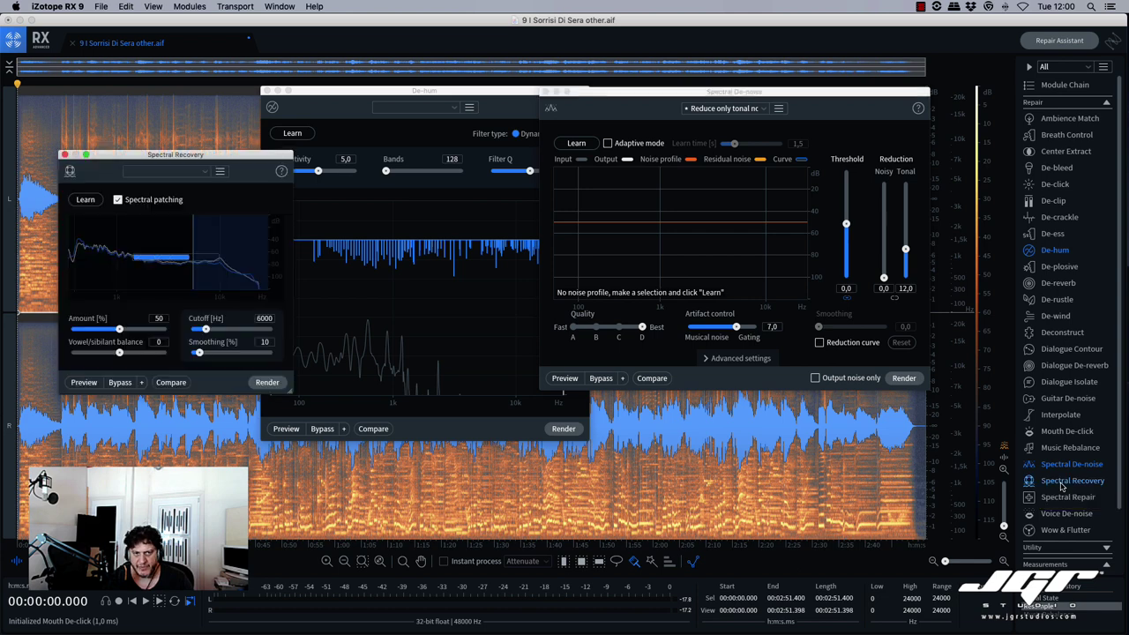
{"action": "left_click", "coordinate": [1064, 499]}
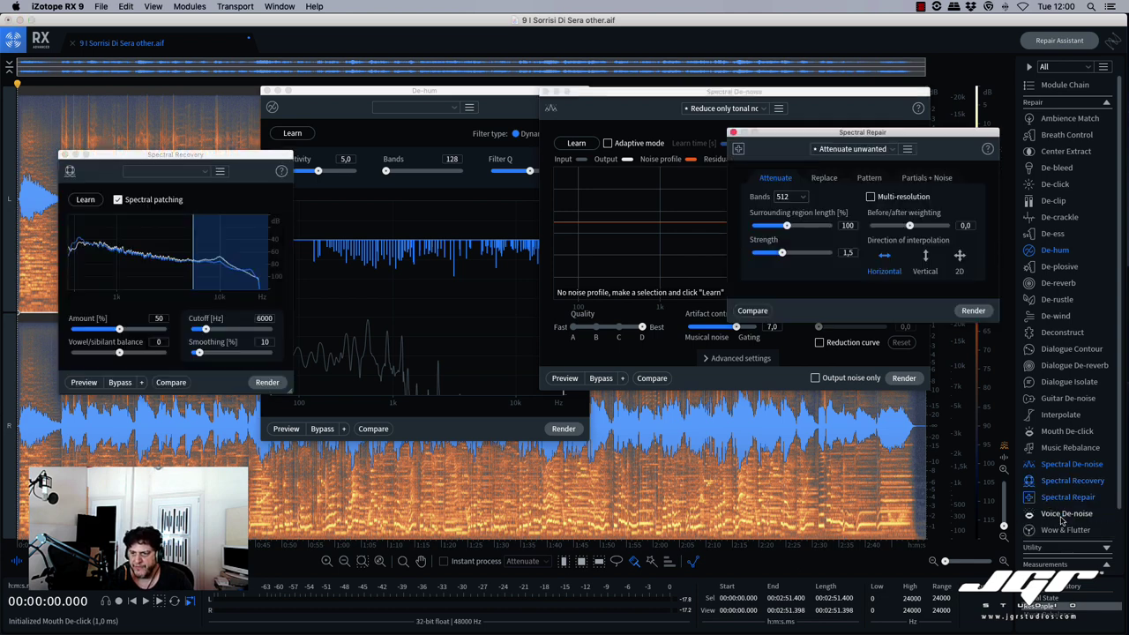
{"action": "left_click", "coordinate": [1061, 514]}
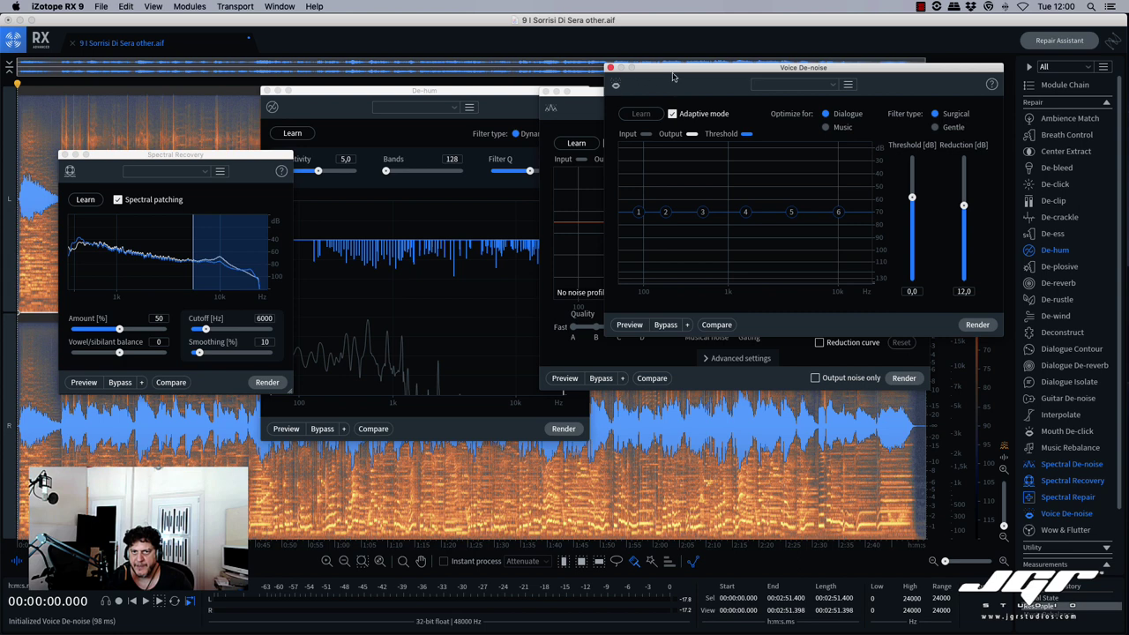
{"action": "left_click_drag", "start_coordinate": [662, 75], "coordinate": [614, 53]}
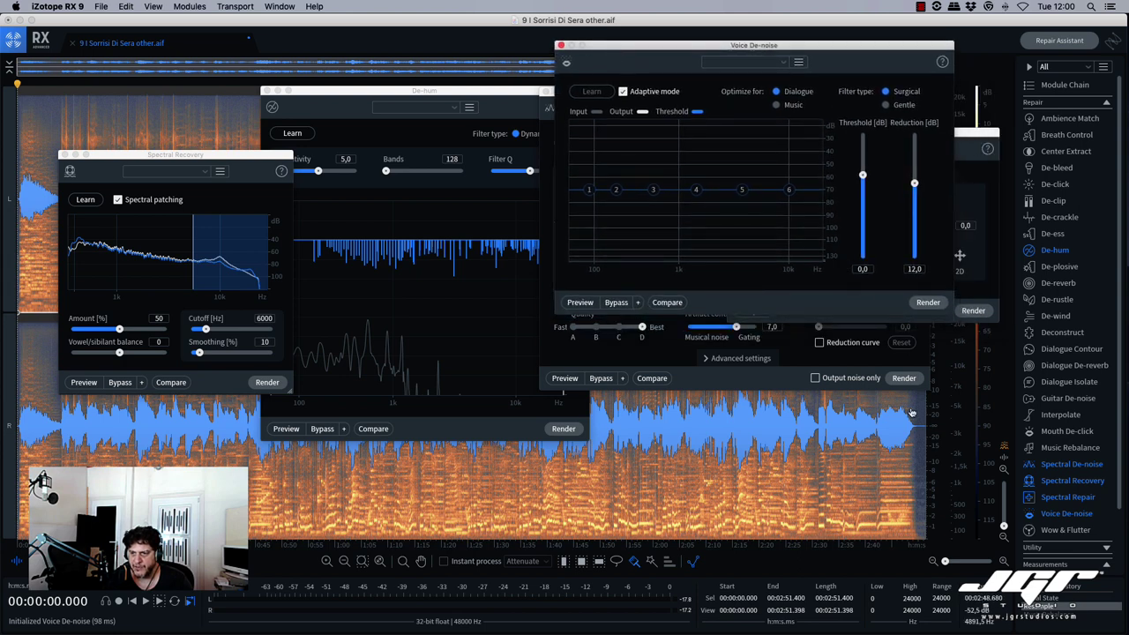
{"action": "left_click", "coordinate": [1063, 530]}
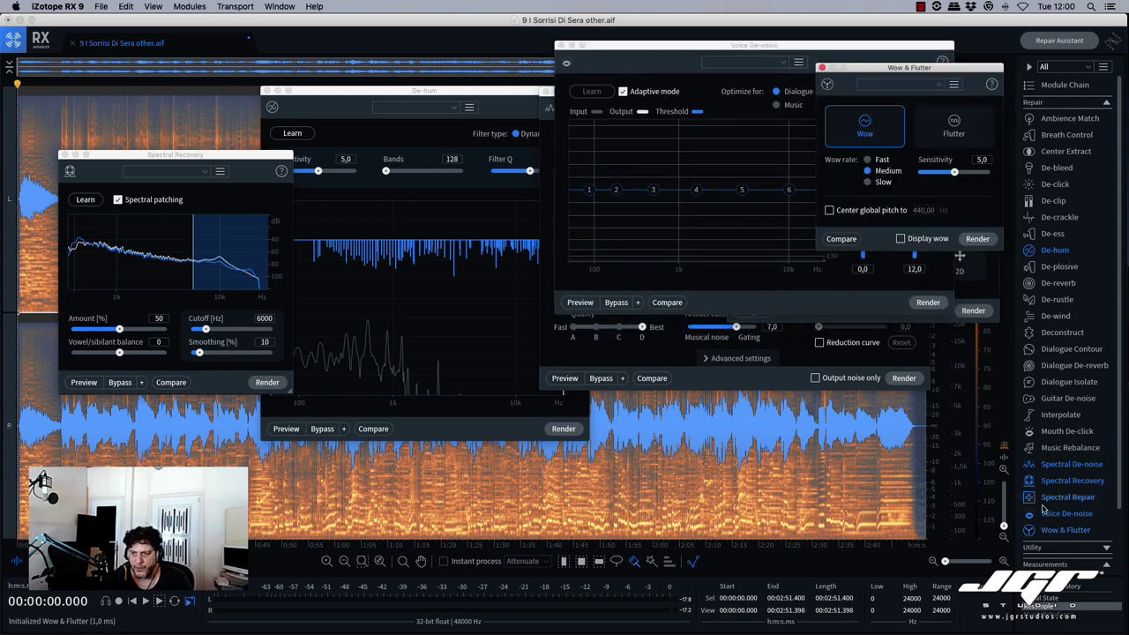
{"action": "left_click_drag", "start_coordinate": [869, 70], "coordinate": [738, 160]}
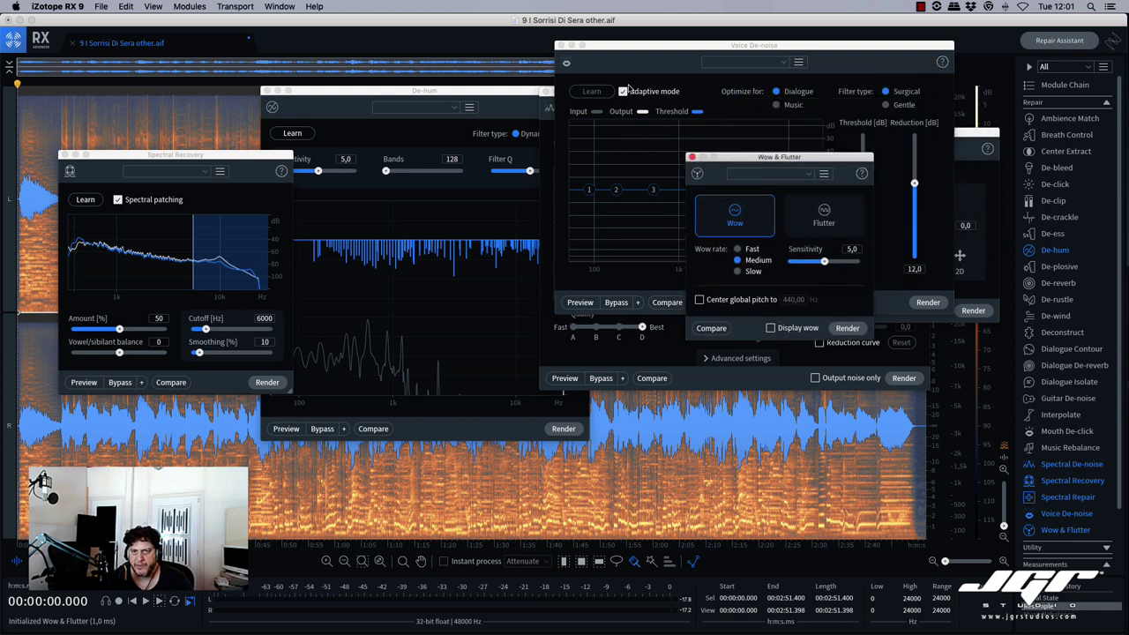
Step: Close Voice De-noise, Spectral De-noise, Spectral Repair, De-hum and Spectral Recovery, keeping only Wow & Flutter open
{"action": "left_click", "coordinate": [559, 45]}
{"action": "left_click", "coordinate": [543, 91]}
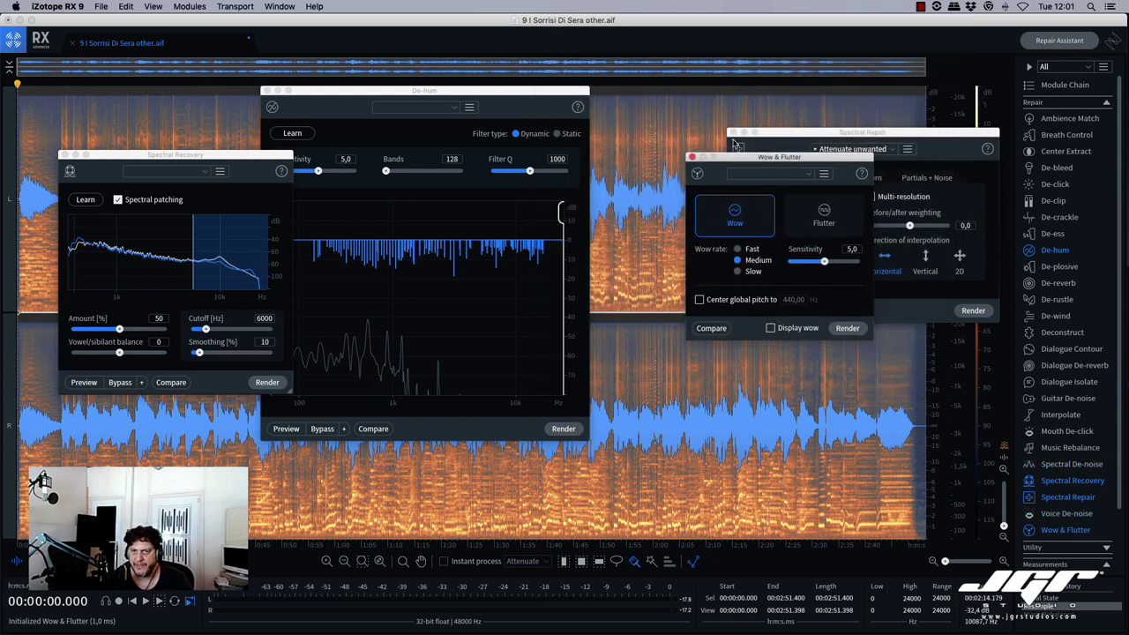
{"action": "left_click", "coordinate": [267, 92]}
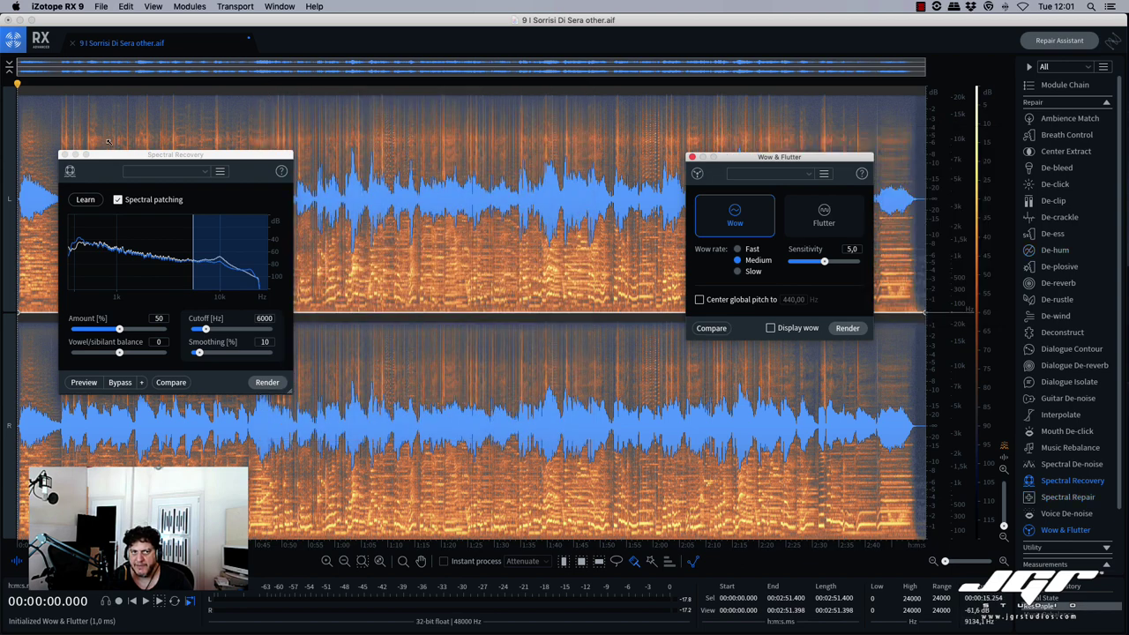
{"action": "left_click", "coordinate": [64, 155]}
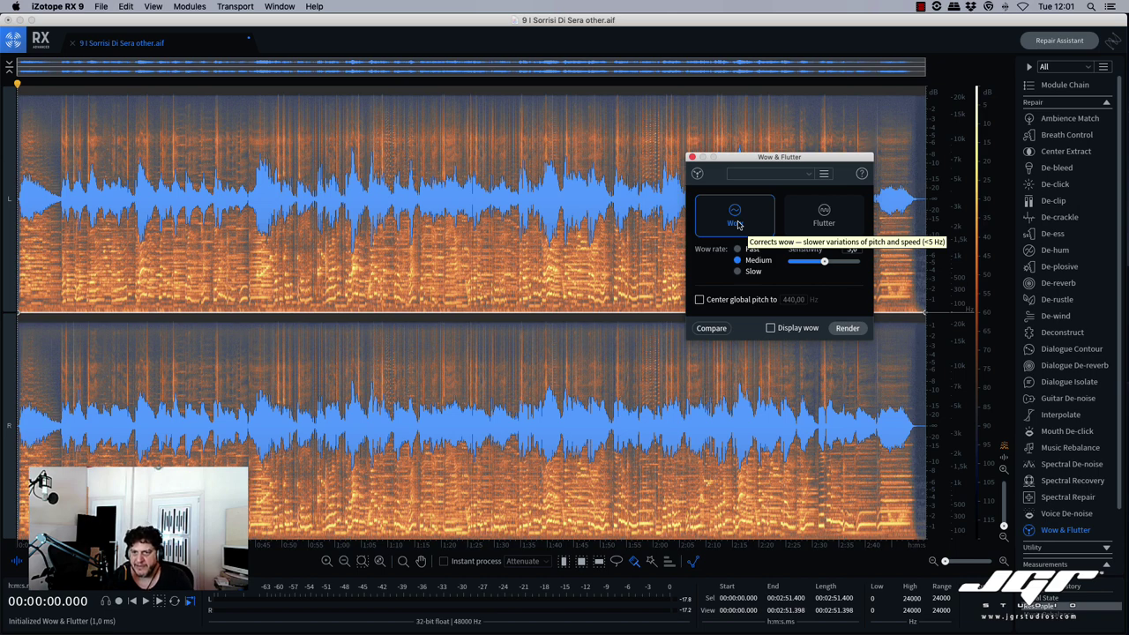
Step: Compare the Wow and Flutter correction modes, and close the Wow & Flutter module
{"action": "left_click", "coordinate": [822, 222]}
{"action": "left_click", "coordinate": [738, 219]}
{"action": "left_click", "coordinate": [807, 218]}
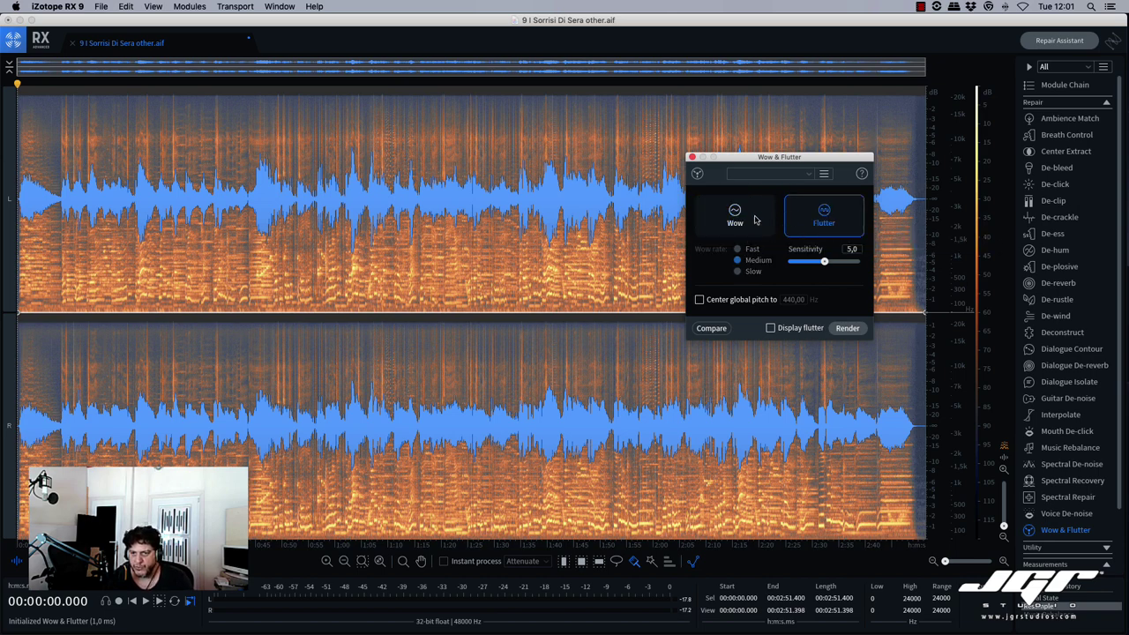
{"action": "left_click", "coordinate": [741, 222]}
{"action": "left_click_drag", "start_coordinate": [739, 162], "coordinate": [728, 222]}
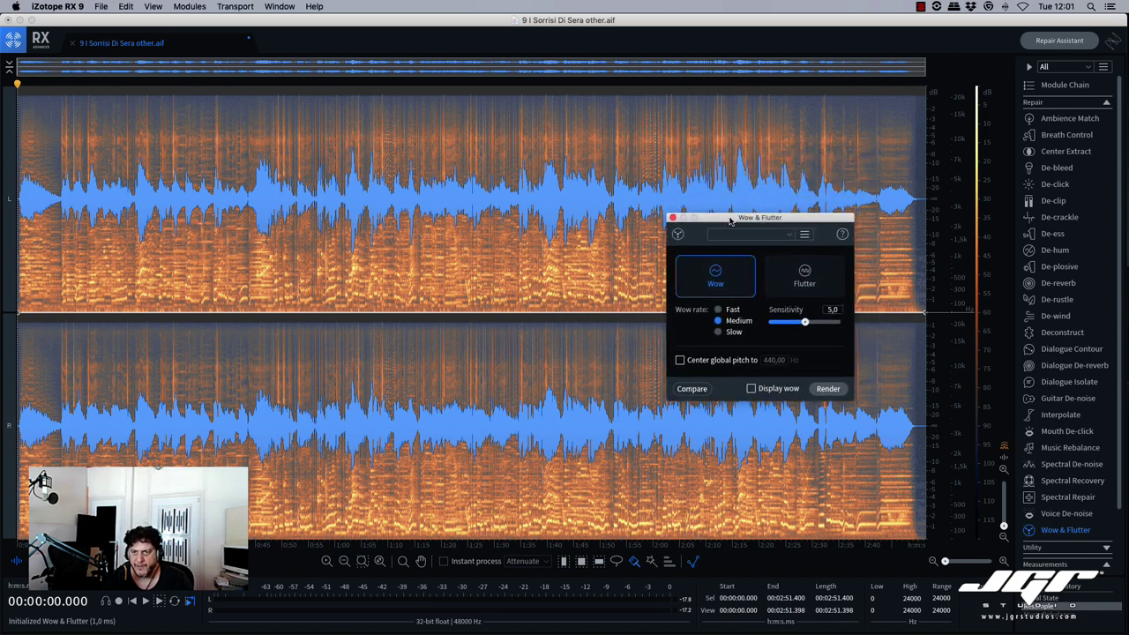
{"action": "left_click", "coordinate": [672, 217]}
Step: Look over the Azimuth level and delay settings, open the Dither module, and close Azimuth
{"action": "scroll", "coordinate": [1077, 520], "scroll_direction": "down", "scroll_amount": 2}
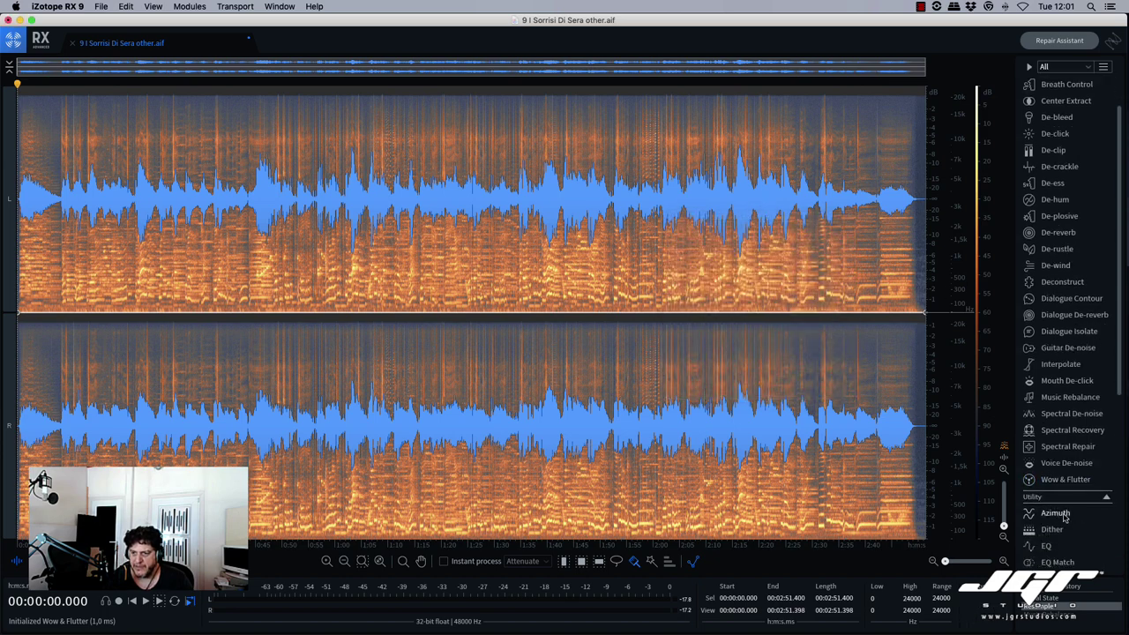
{"action": "left_click", "coordinate": [1059, 514]}
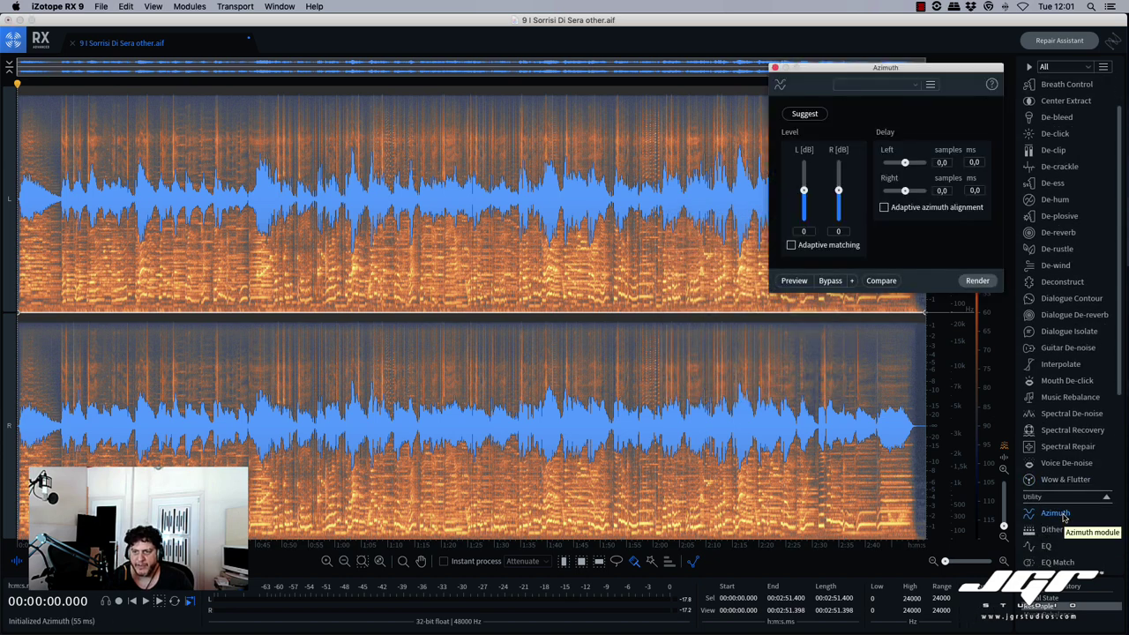
{"action": "left_click", "coordinate": [1054, 531]}
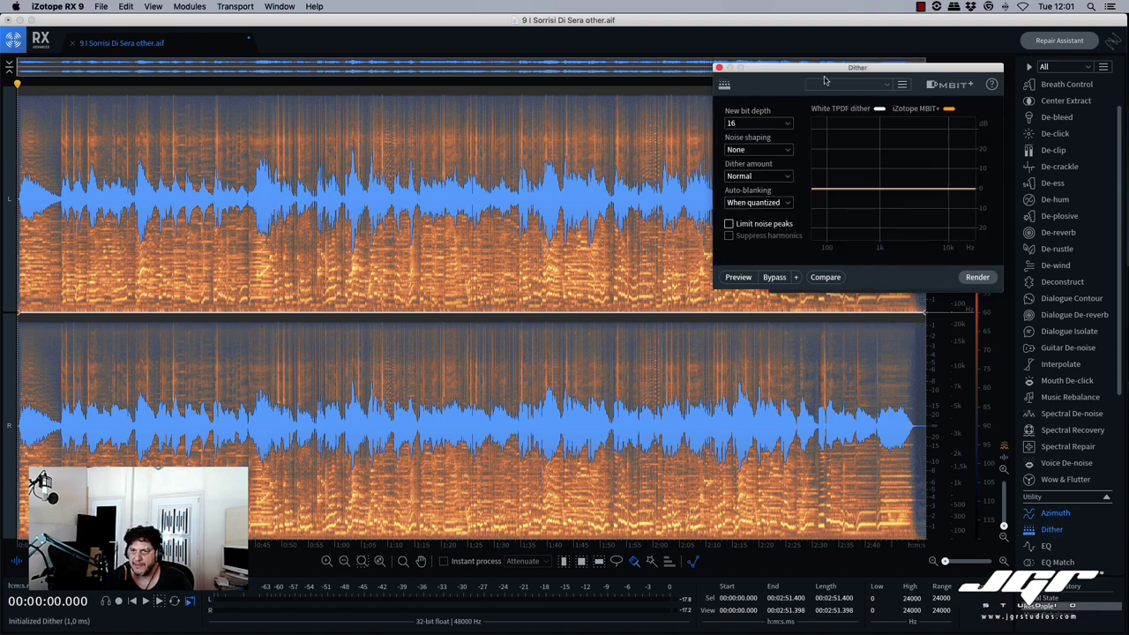
{"action": "left_click_drag", "start_coordinate": [820, 68], "coordinate": [783, 187]}
{"action": "left_click", "coordinate": [775, 68]}
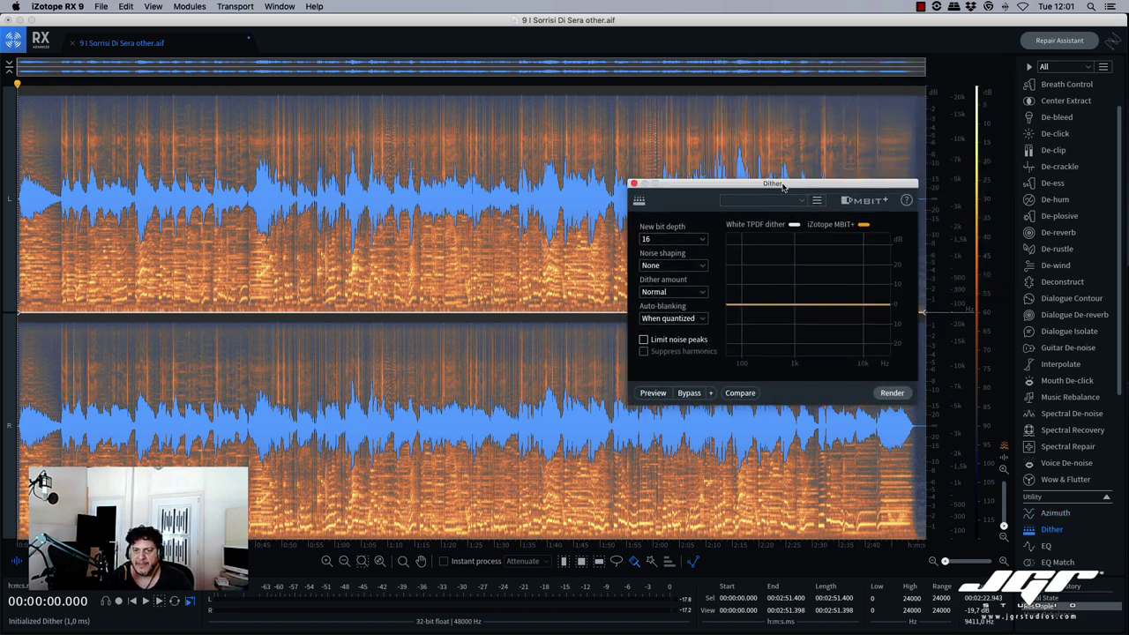
Step: Set the Dither module's new bit depth to 24 and its noise shaping to High
{"action": "left_click", "coordinate": [697, 240]}
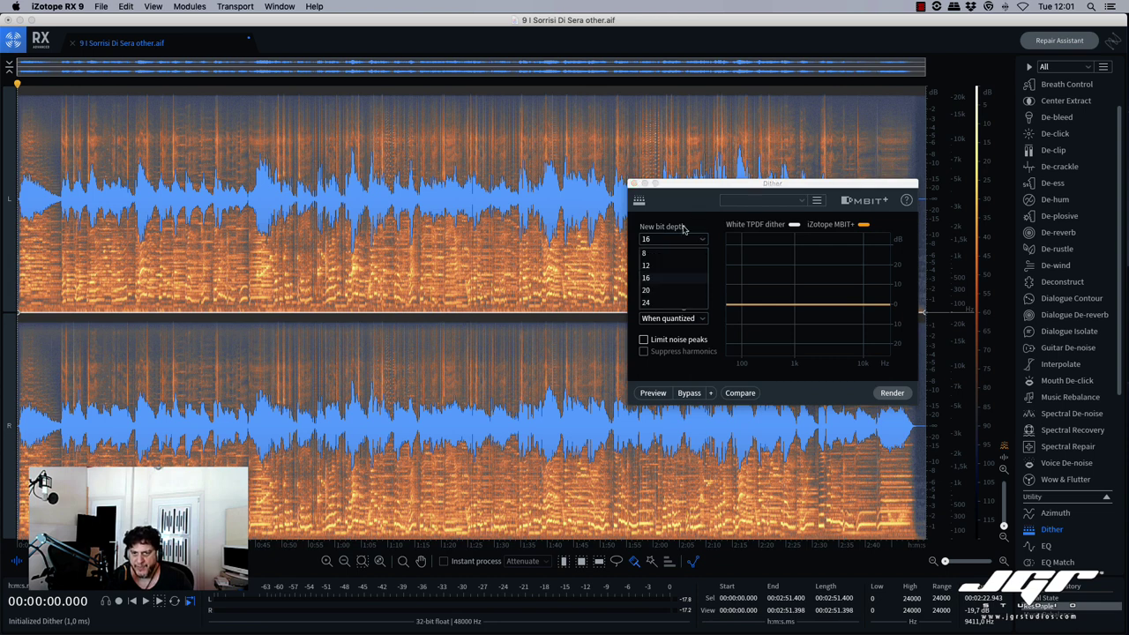
{"action": "left_click", "coordinate": [687, 302]}
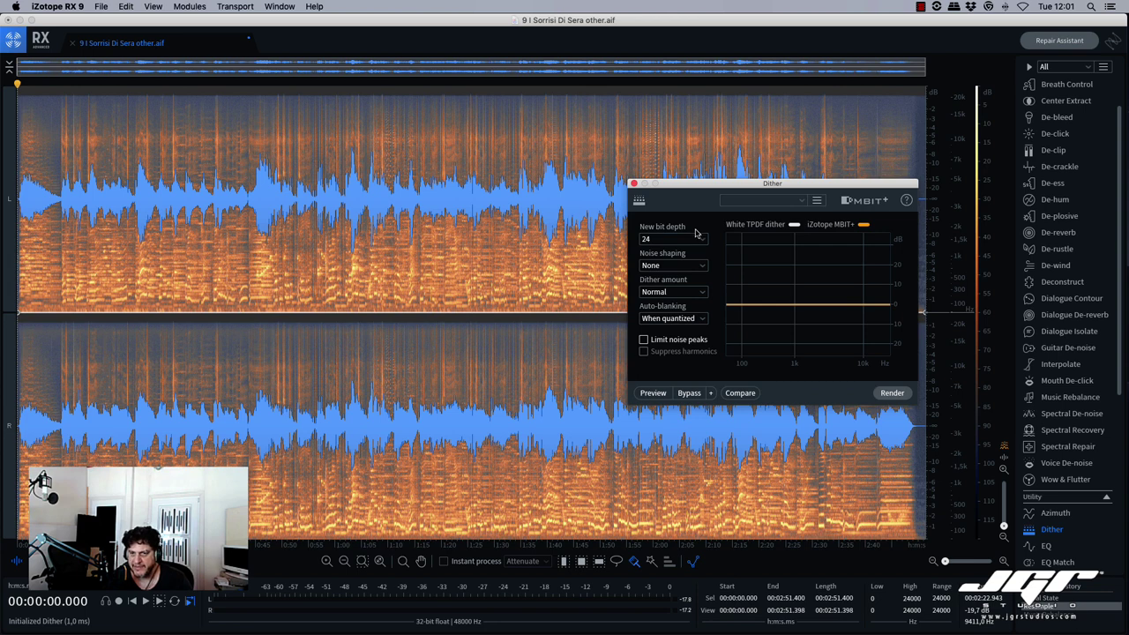
{"action": "left_click", "coordinate": [698, 266]}
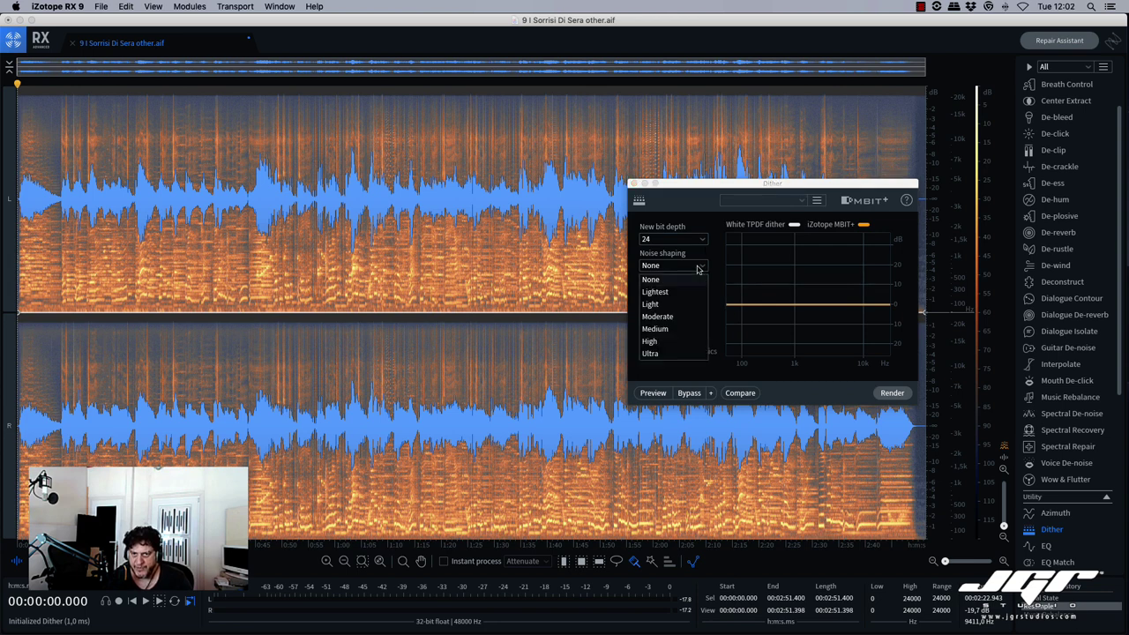
{"action": "left_click", "coordinate": [663, 341]}
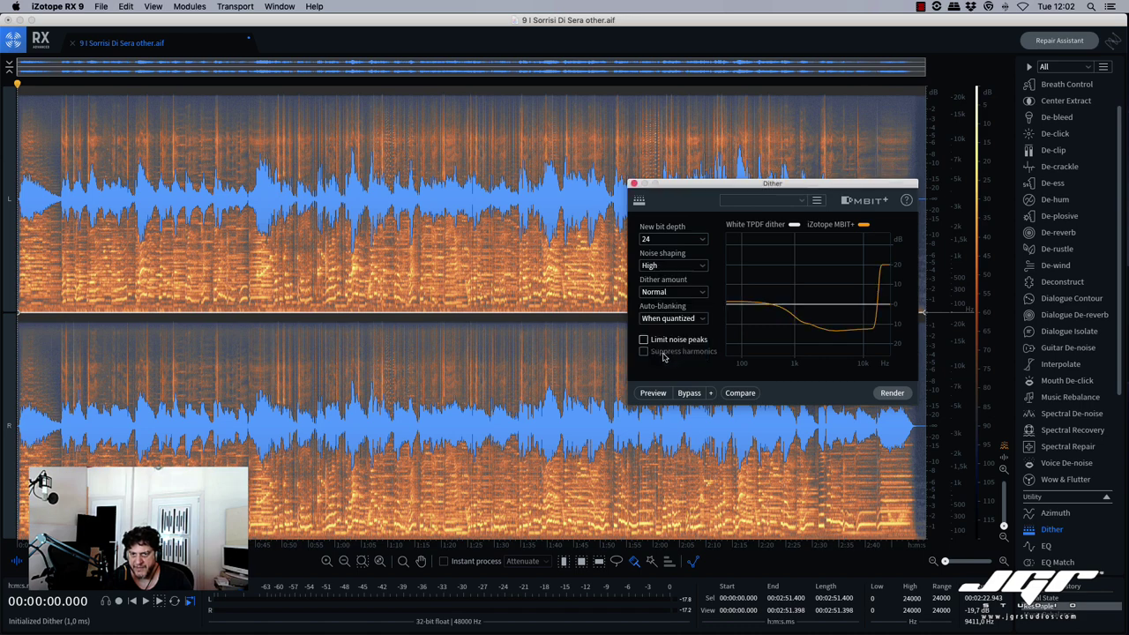
Step: Examine the EQ module's frequency bands, including the band 6 node, and close the module
{"action": "left_click", "coordinate": [1047, 546]}
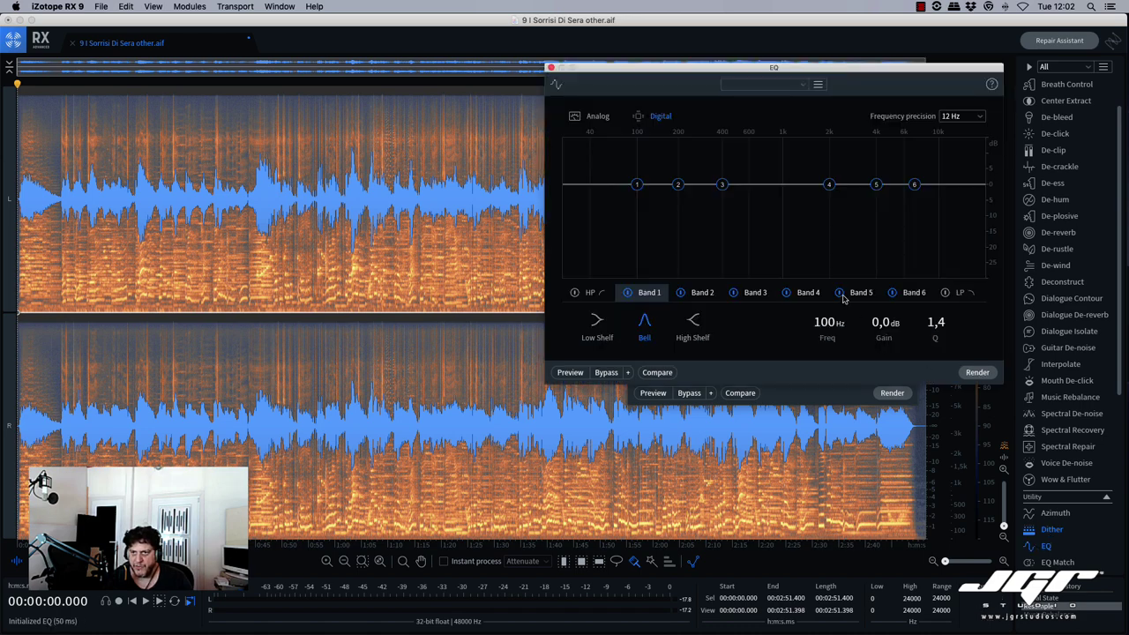
{"action": "left_click_drag", "start_coordinate": [831, 69], "coordinate": [654, 153]}
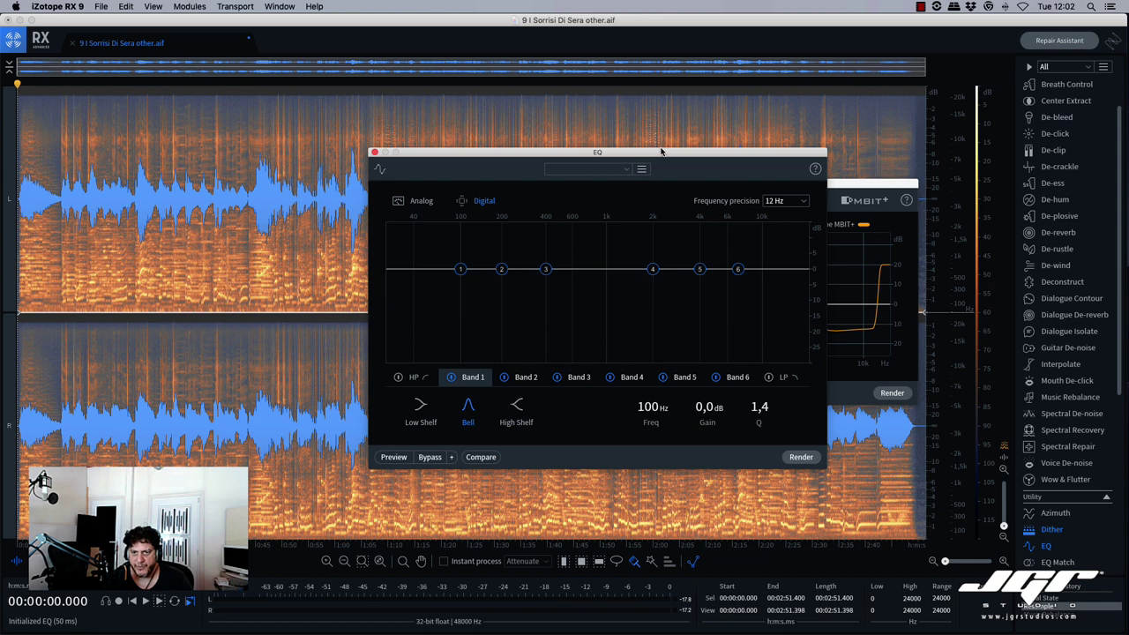
{"action": "mouse_move", "coordinate": [745, 274]}
{"action": "left_mouse_down"}
{"action": "mouse_move", "coordinate": [749, 282]}
{"action": "mouse_move", "coordinate": [743, 274]}
{"action": "left_mouse_up"}
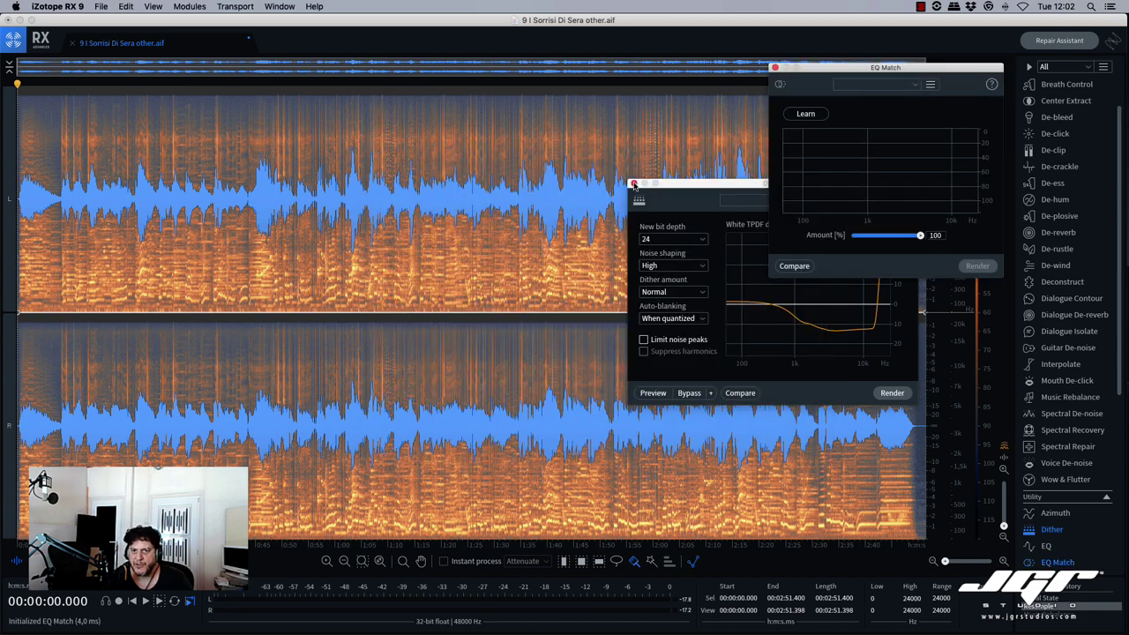
Step: Close Dither, examine the EQ Match settings and preset list, and close EQ Match
{"action": "left_click", "coordinate": [634, 185]}
{"action": "left_click_drag", "start_coordinate": [937, 72], "coordinate": [803, 140]}
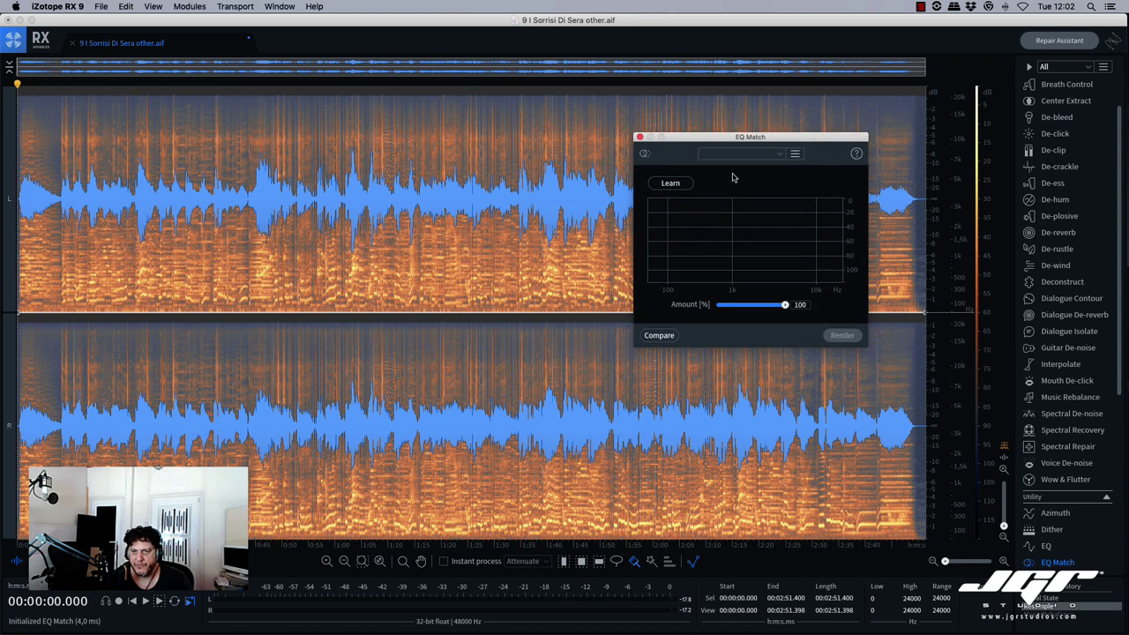
{"action": "left_click", "coordinate": [781, 156]}
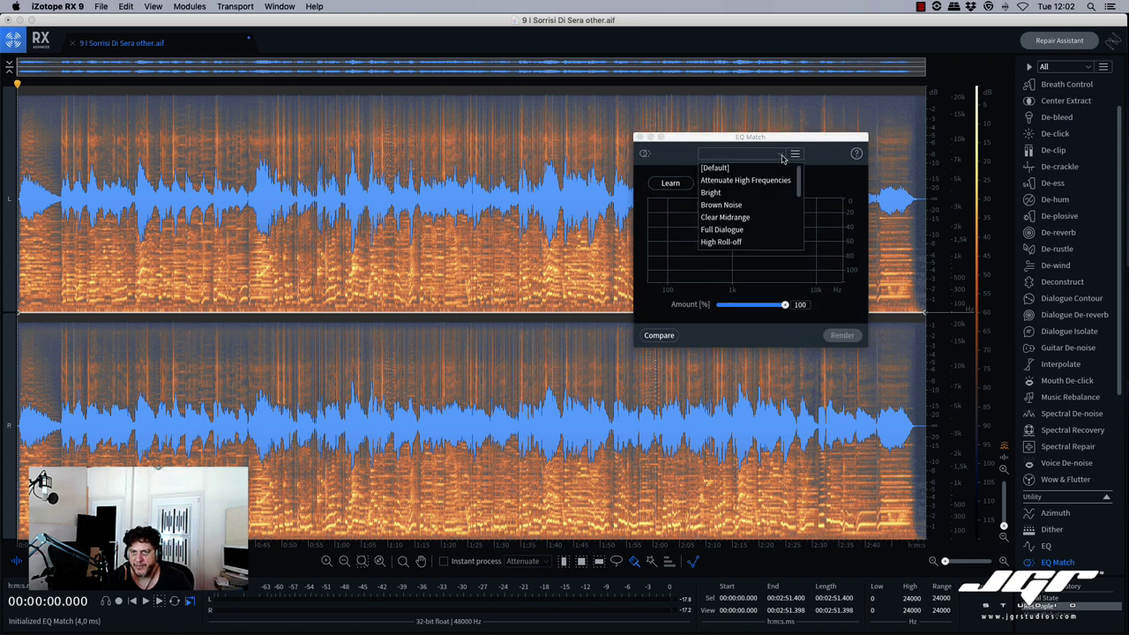
{"action": "left_click", "coordinate": [819, 156]}
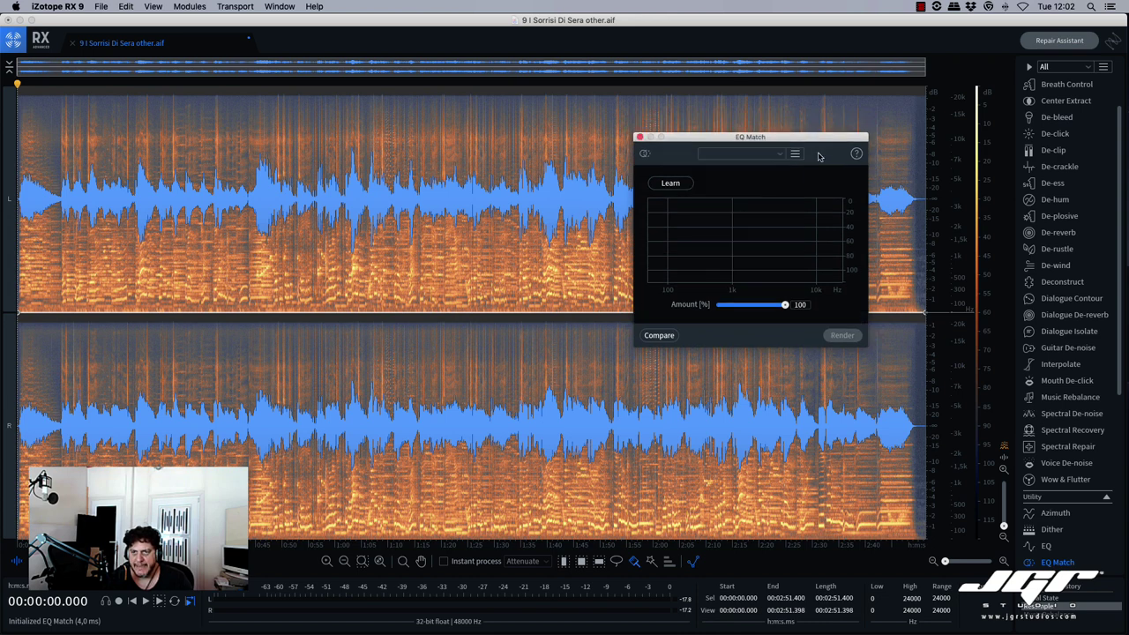
{"action": "left_click", "coordinate": [639, 137]}
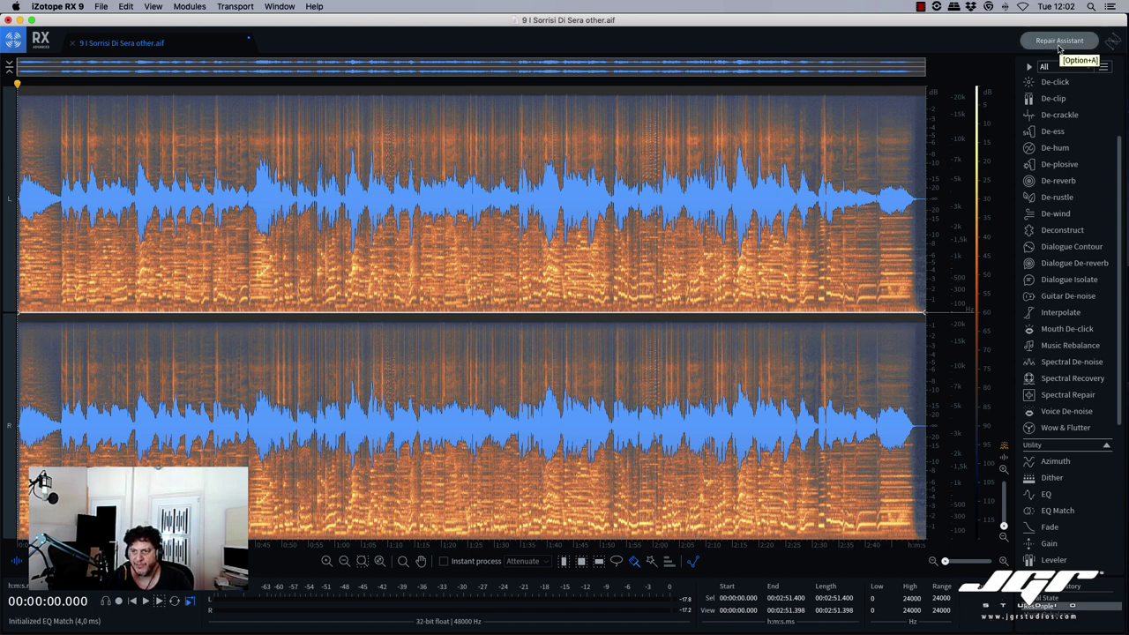
Step: Open Repair Assistant, choose Music as the type of material to clean up, and run the analysis
{"action": "scroll", "coordinate": [1059, 167], "scroll_direction": "up", "scroll_amount": 3}
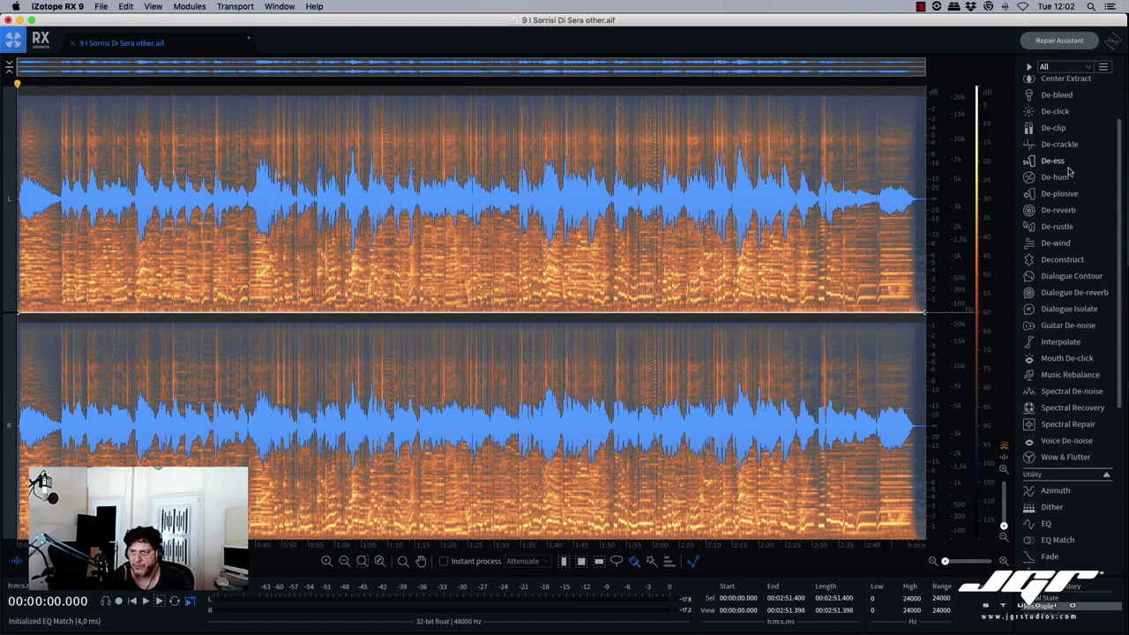
{"action": "left_click", "coordinate": [1060, 43]}
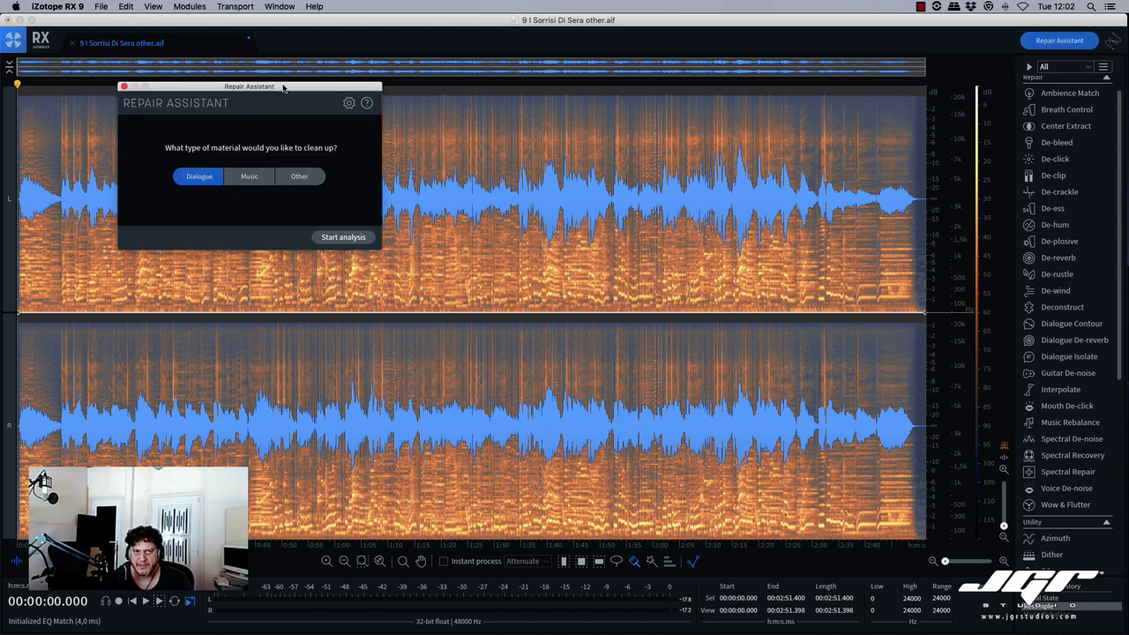
{"action": "left_click_drag", "start_coordinate": [282, 88], "coordinate": [509, 236]}
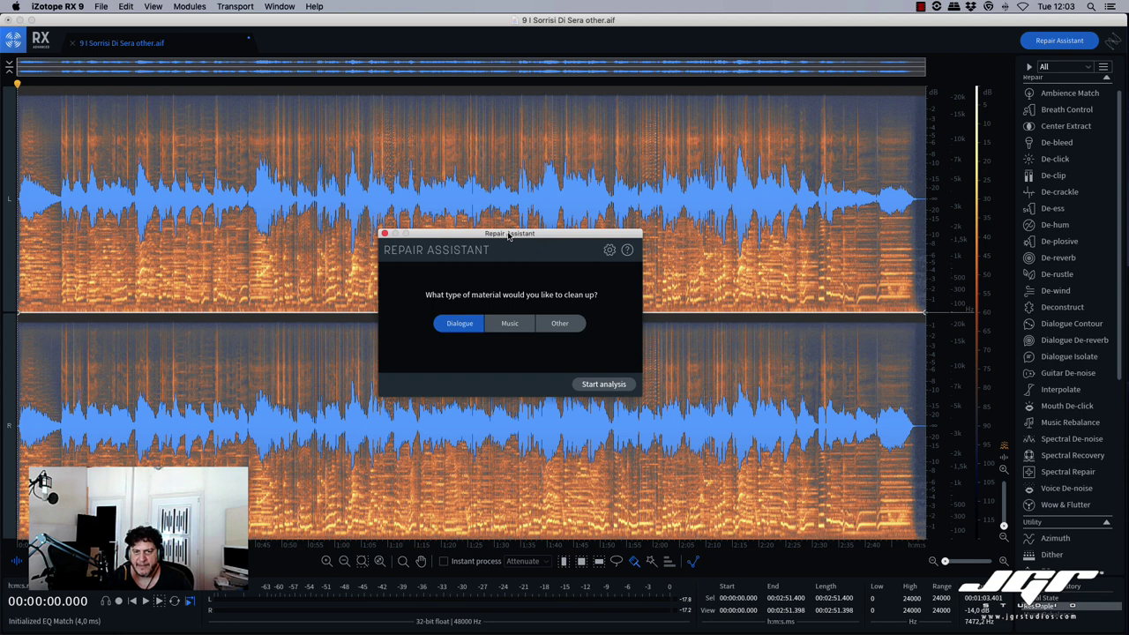
{"action": "left_click", "coordinate": [506, 327]}
{"action": "left_click", "coordinate": [558, 324]}
{"action": "left_click", "coordinate": [465, 327]}
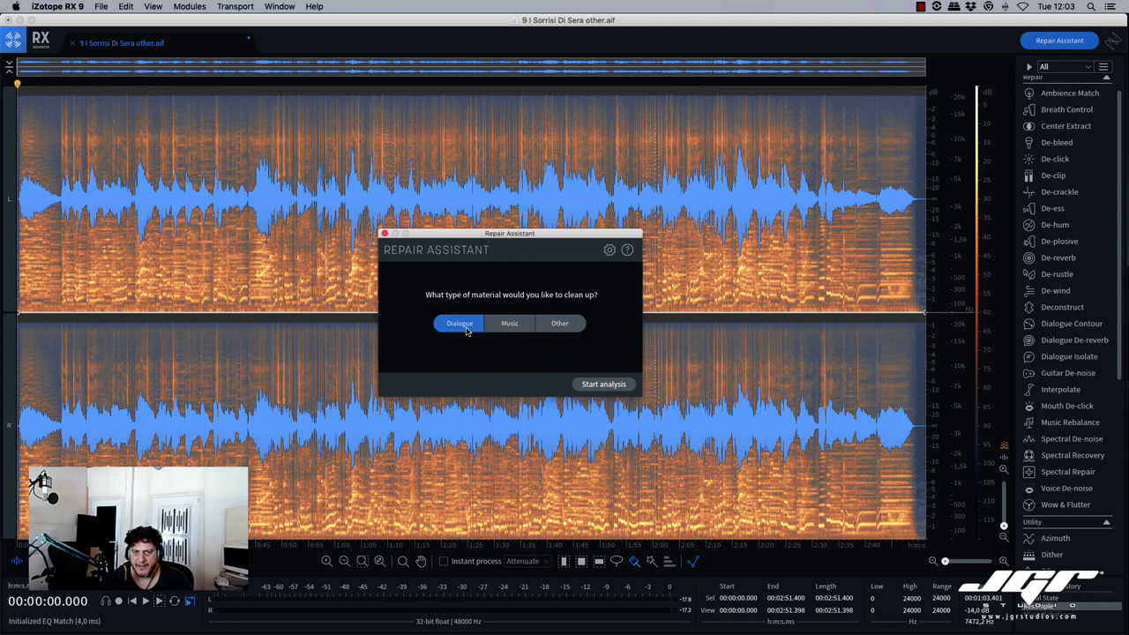
{"action": "left_click", "coordinate": [511, 332]}
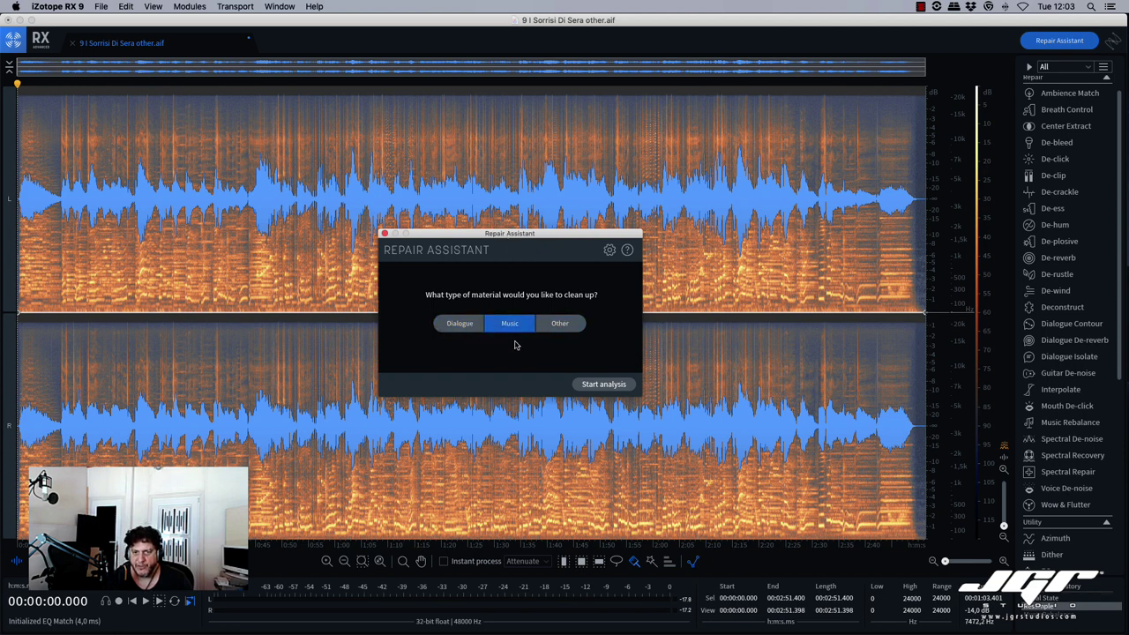
{"action": "left_click", "coordinate": [604, 385]}
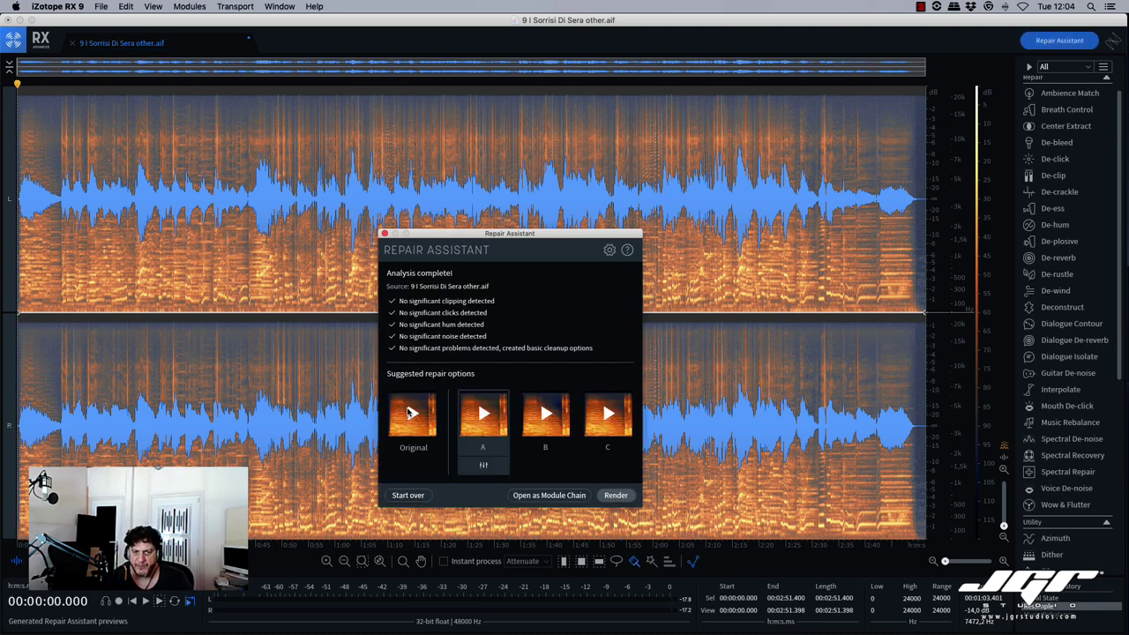
Step: Preview the original audio and Repair Assistant's suggested repair options A, B and C, ending with option A selected
{"action": "left_click", "coordinate": [412, 414]}
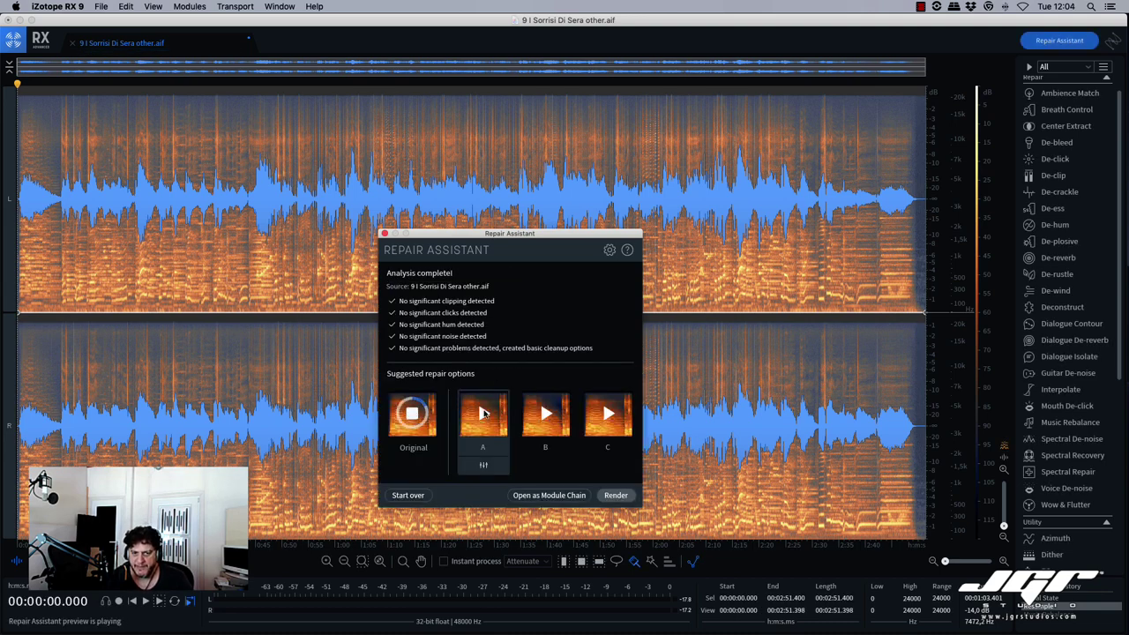
{"action": "left_click", "coordinate": [487, 417]}
{"action": "left_click", "coordinate": [543, 418]}
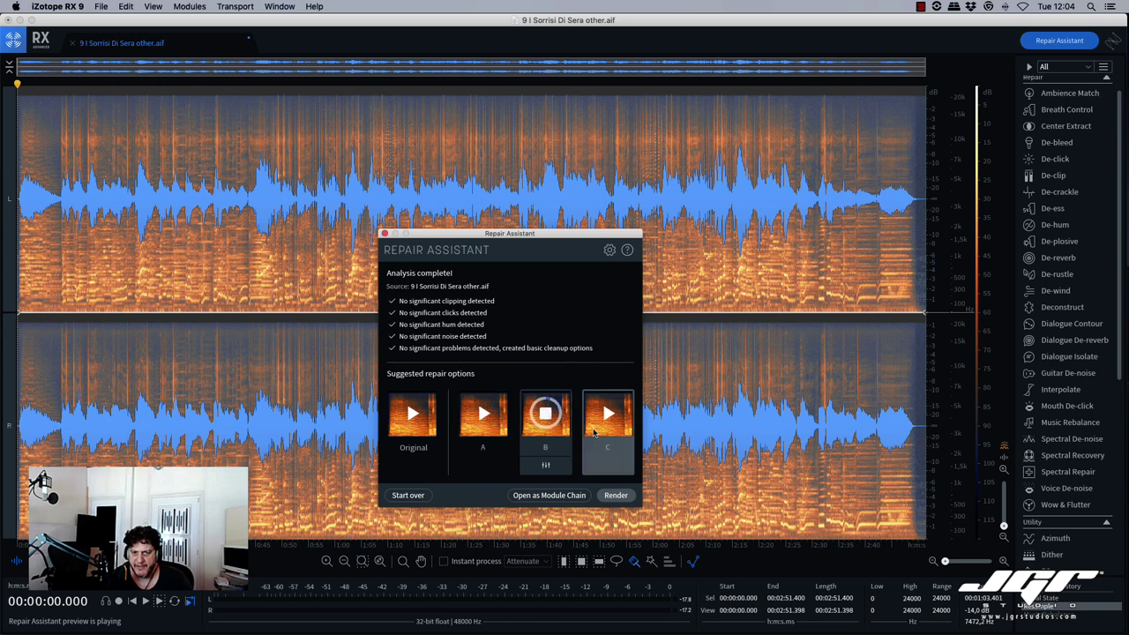
{"action": "left_click", "coordinate": [608, 417]}
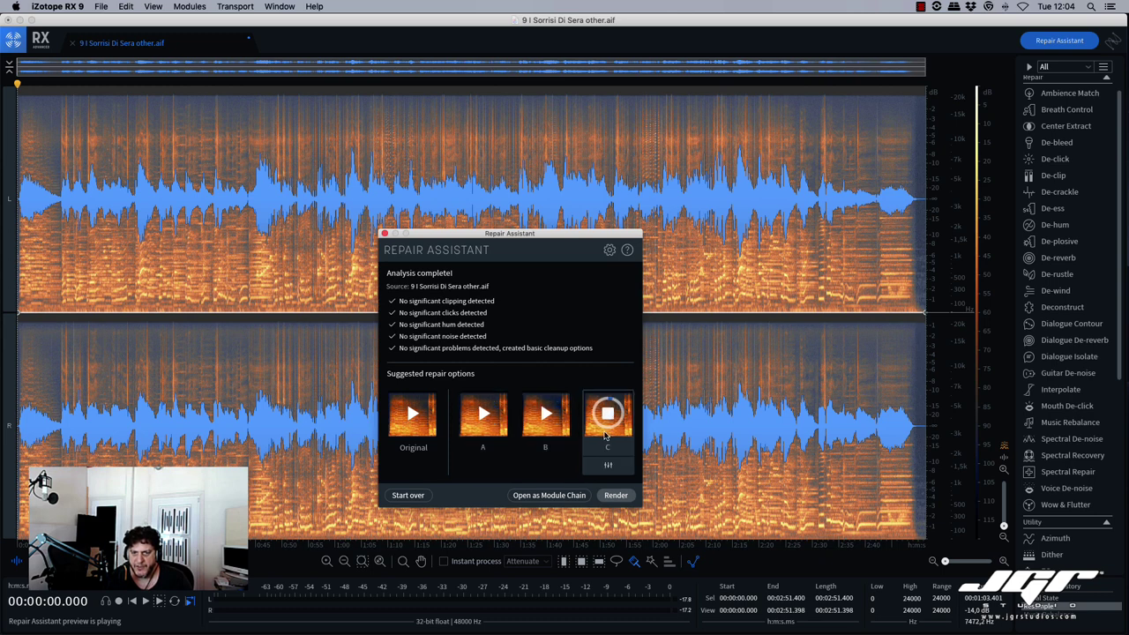
{"action": "left_click", "coordinate": [607, 418]}
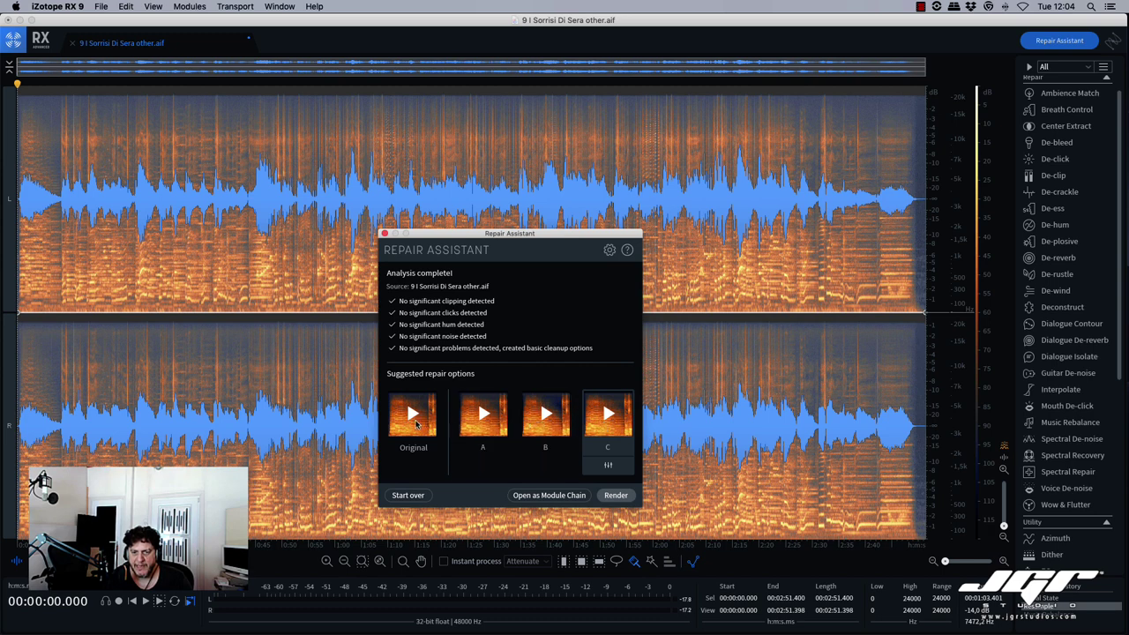
{"action": "left_click", "coordinate": [482, 420]}
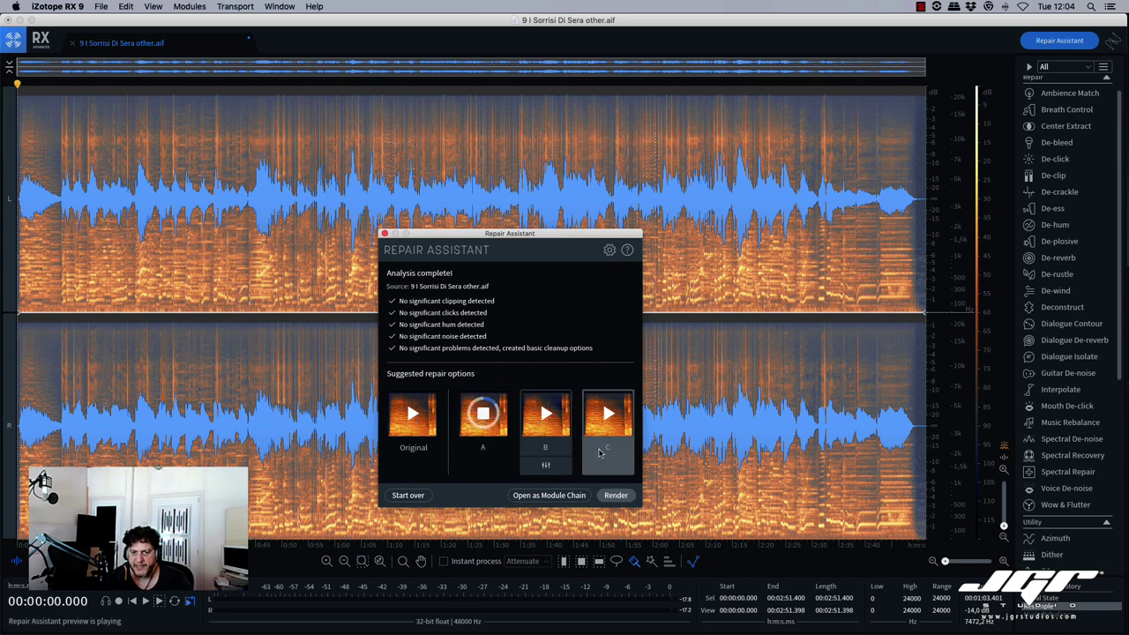
{"action": "left_click", "coordinate": [484, 417]}
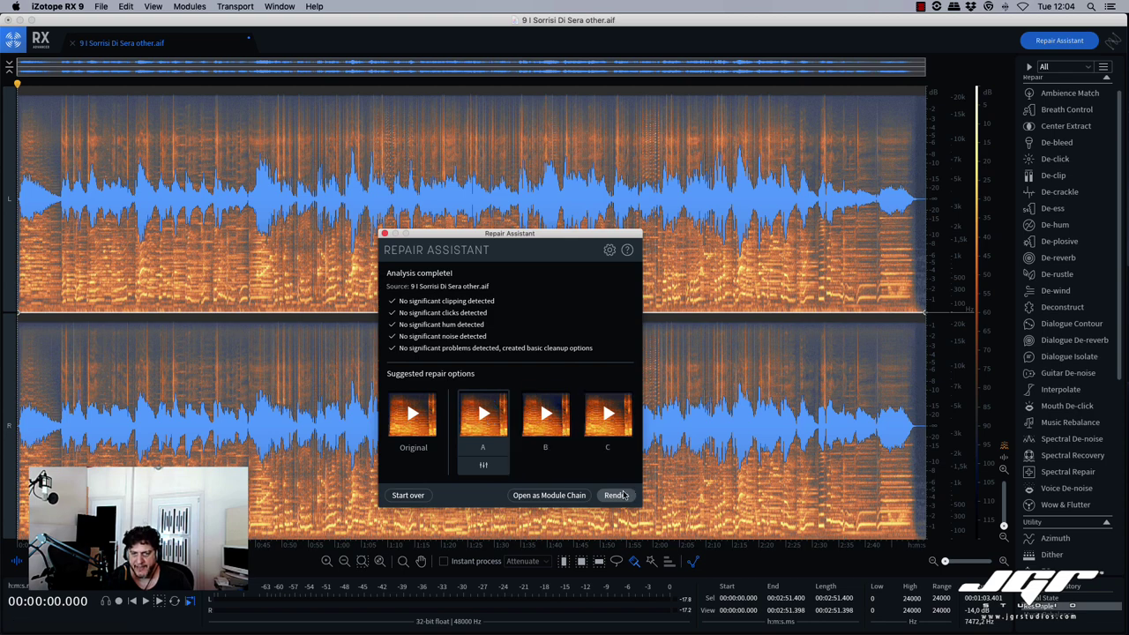
Step: Move the Repair Assistant window aside and close it without rendering a repair
{"action": "left_click_drag", "start_coordinate": [540, 236], "coordinate": [485, 190]}
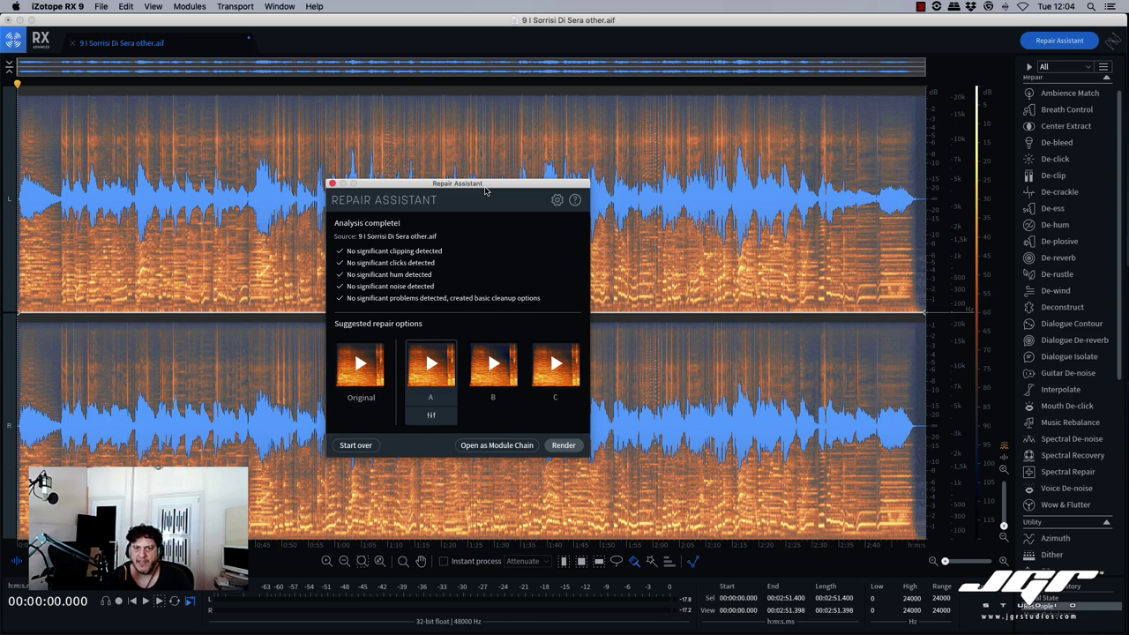
{"action": "left_click_drag", "start_coordinate": [484, 190], "coordinate": [484, 191]}
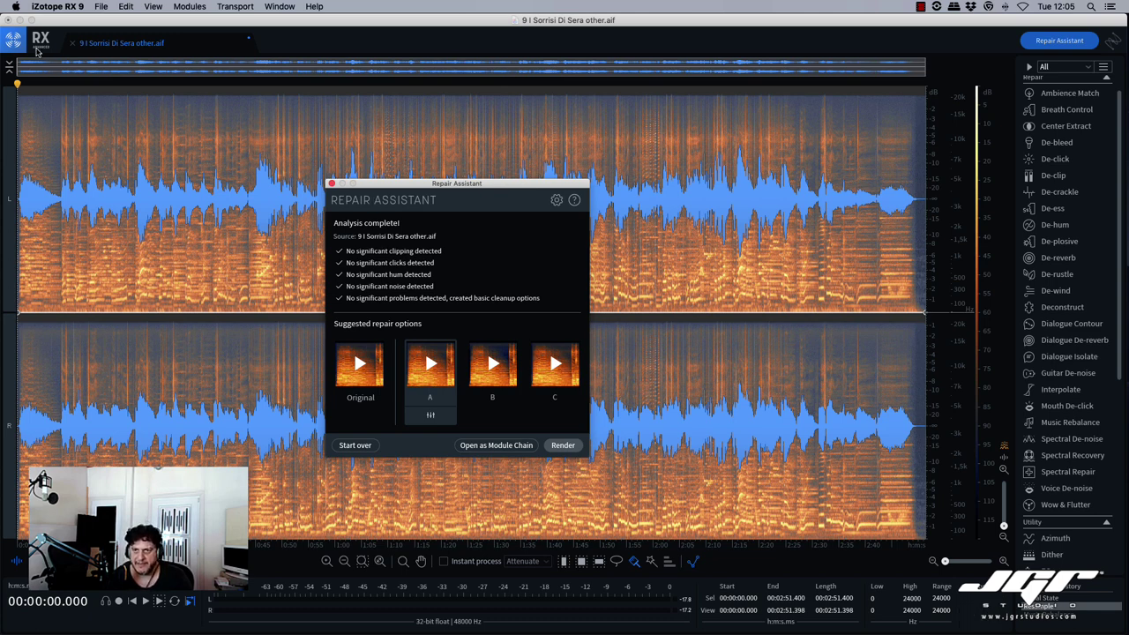
{"action": "left_click", "coordinate": [332, 185]}
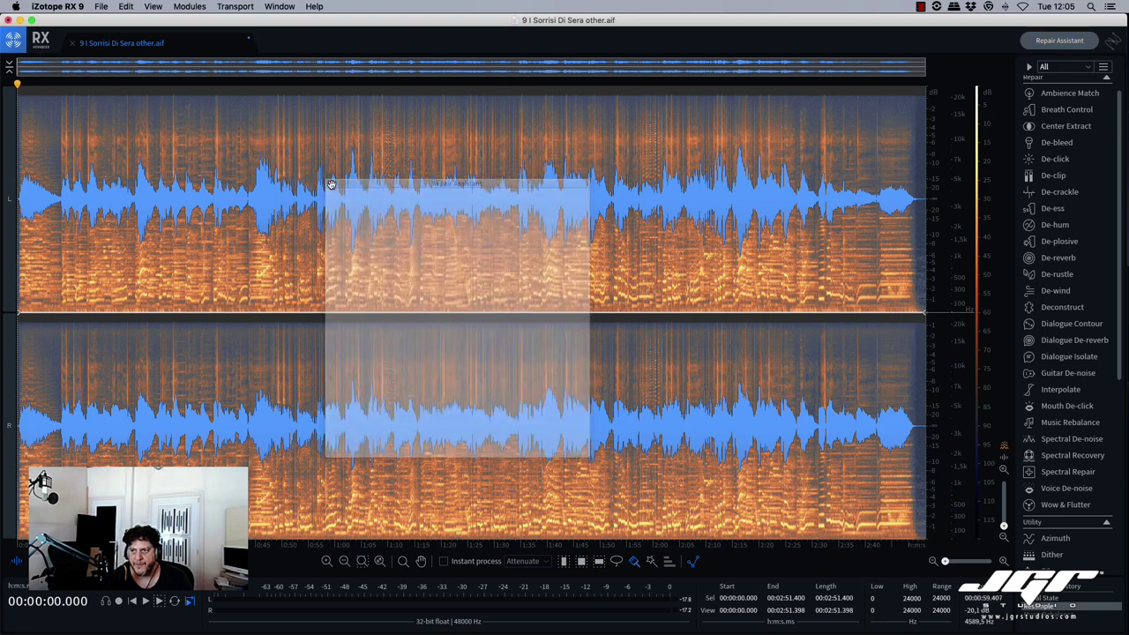
{"action": "scroll", "coordinate": [494, 320], "scroll_direction": "up", "scroll_amount": 1}
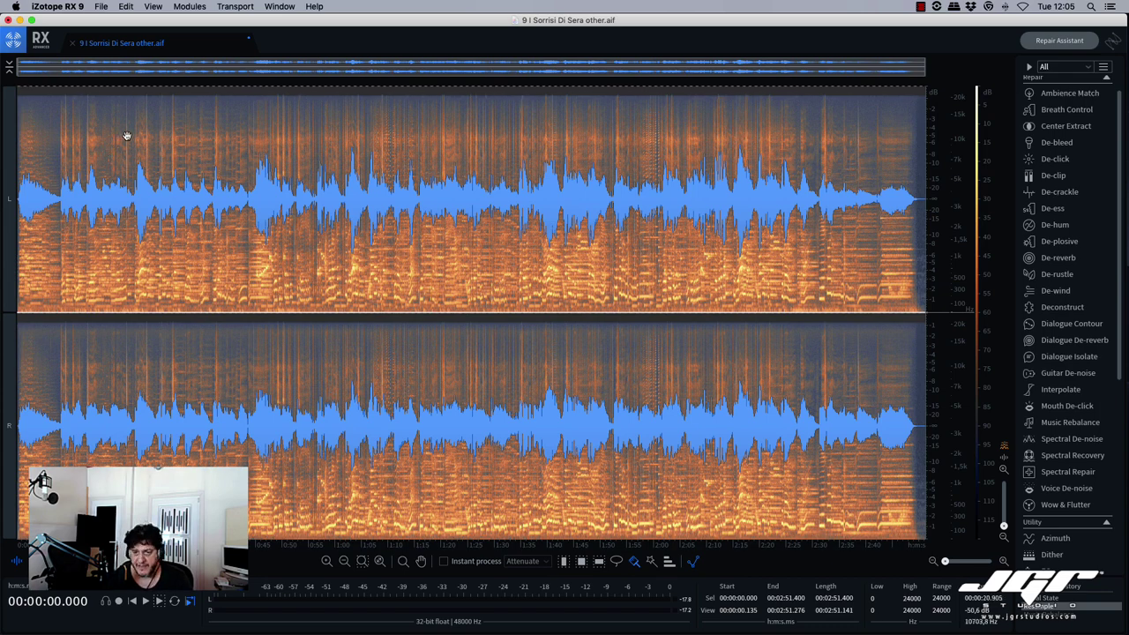
Step: Switch to Safari and look through the iZotope home page's RX 9 promotion, subscription offer and audio repair articles
{"action": "mouse_move", "coordinate": [231, 630]}
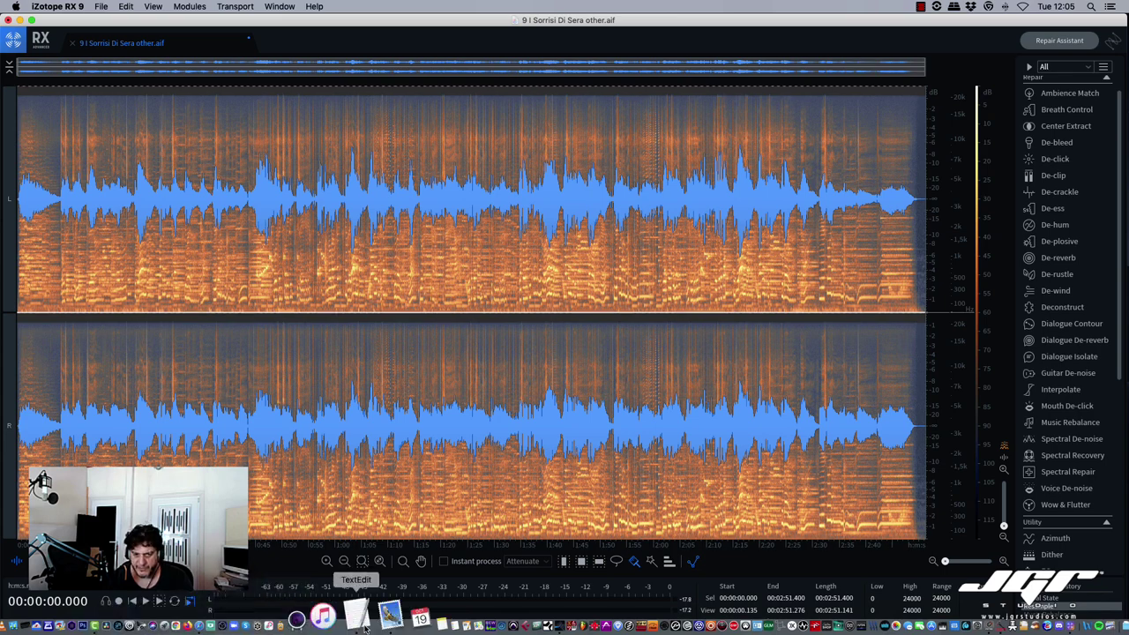
{"action": "left_click", "coordinate": [366, 627]}
{"action": "scroll", "coordinate": [600, 246], "scroll_direction": "down", "scroll_amount": 2}
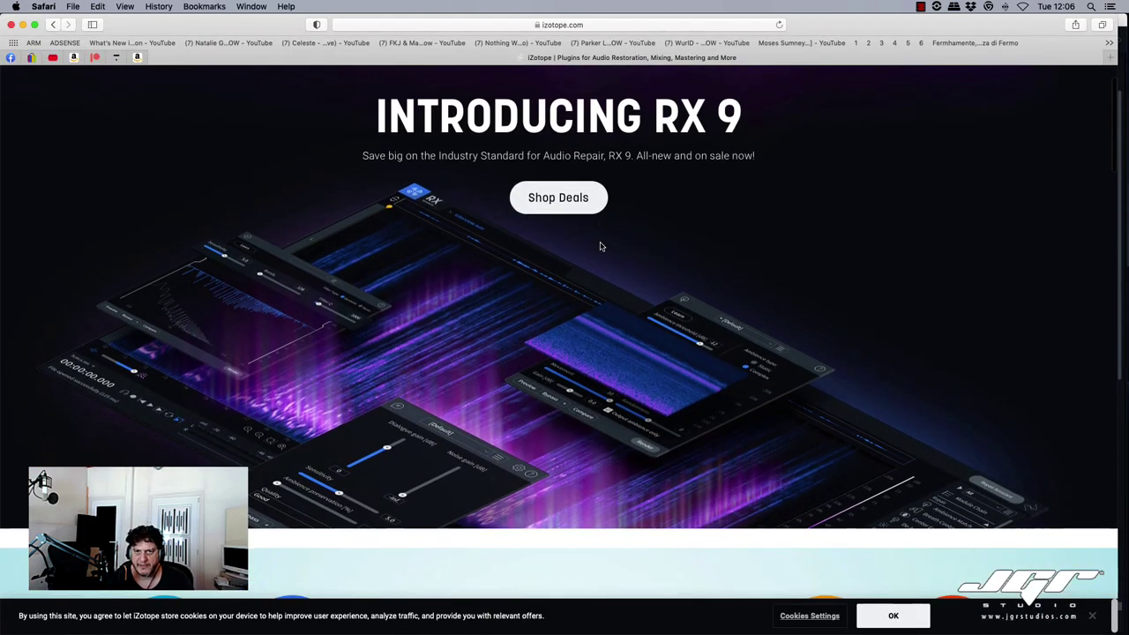
{"action": "scroll", "coordinate": [600, 246], "scroll_direction": "down", "scroll_amount": 5}
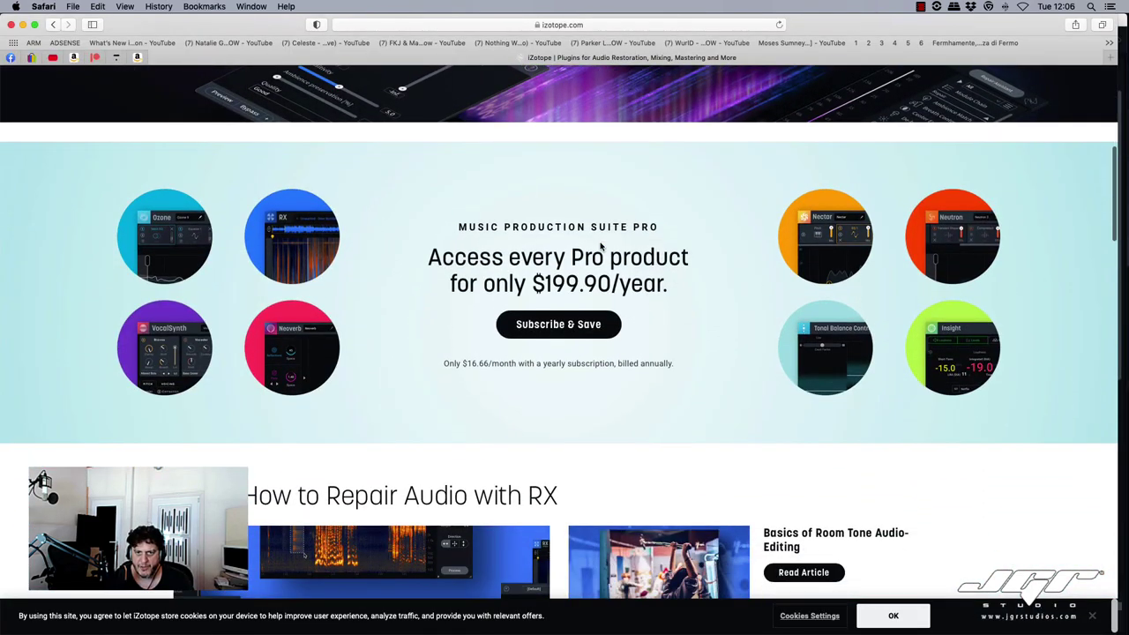
{"action": "scroll", "coordinate": [598, 247], "scroll_direction": "down", "scroll_amount": 6}
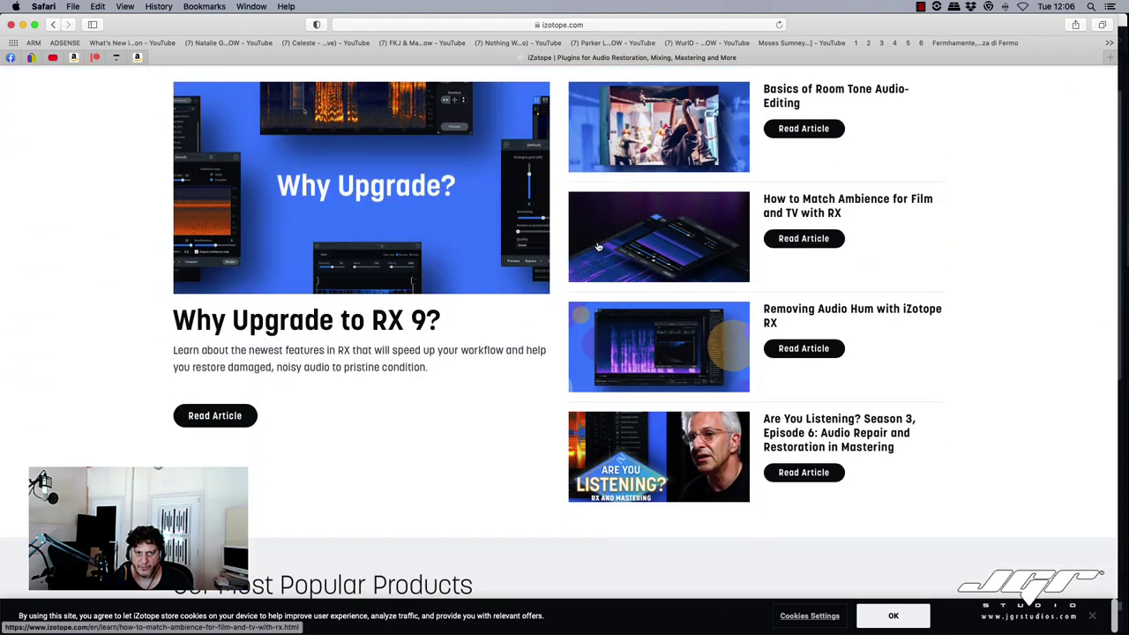
{"action": "scroll", "coordinate": [599, 247], "scroll_direction": "up", "scroll_amount": 10}
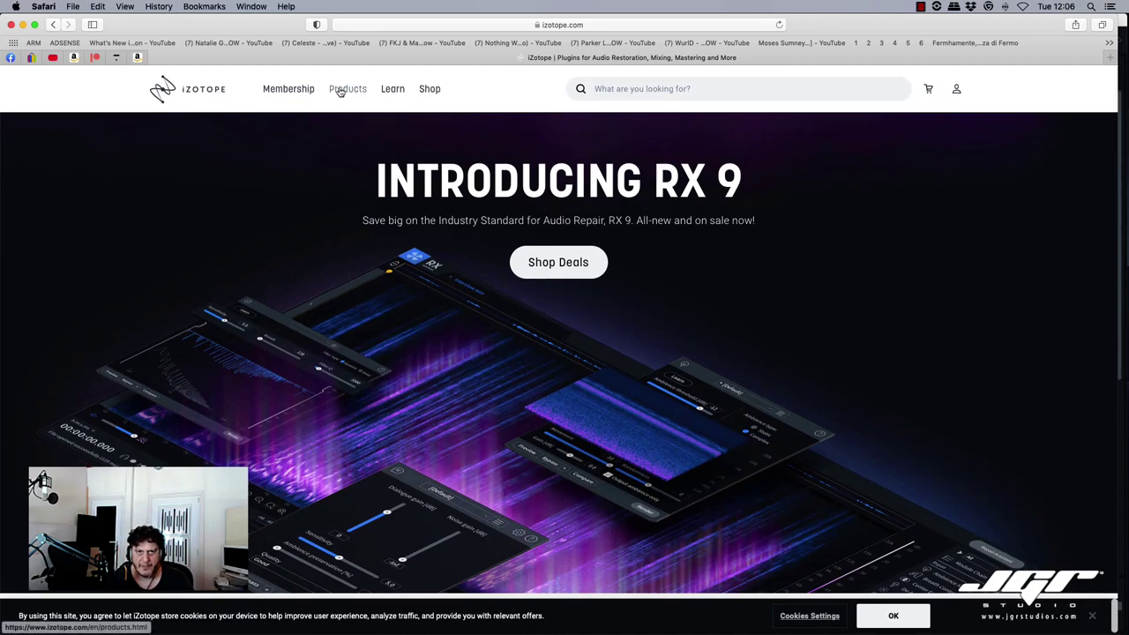
Step: Open the iZotope shop and examine the prices of the RX 9 editions, RX Elements and the other plug-in products
{"action": "left_click", "coordinate": [429, 88]}
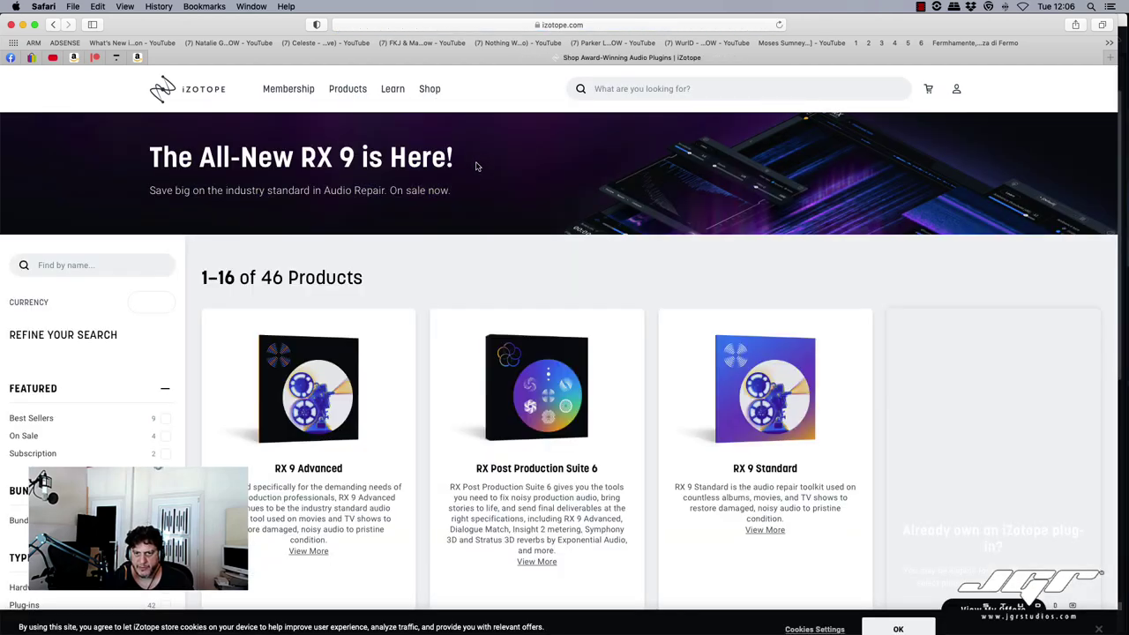
{"action": "scroll", "coordinate": [477, 167], "scroll_direction": "down", "scroll_amount": 5}
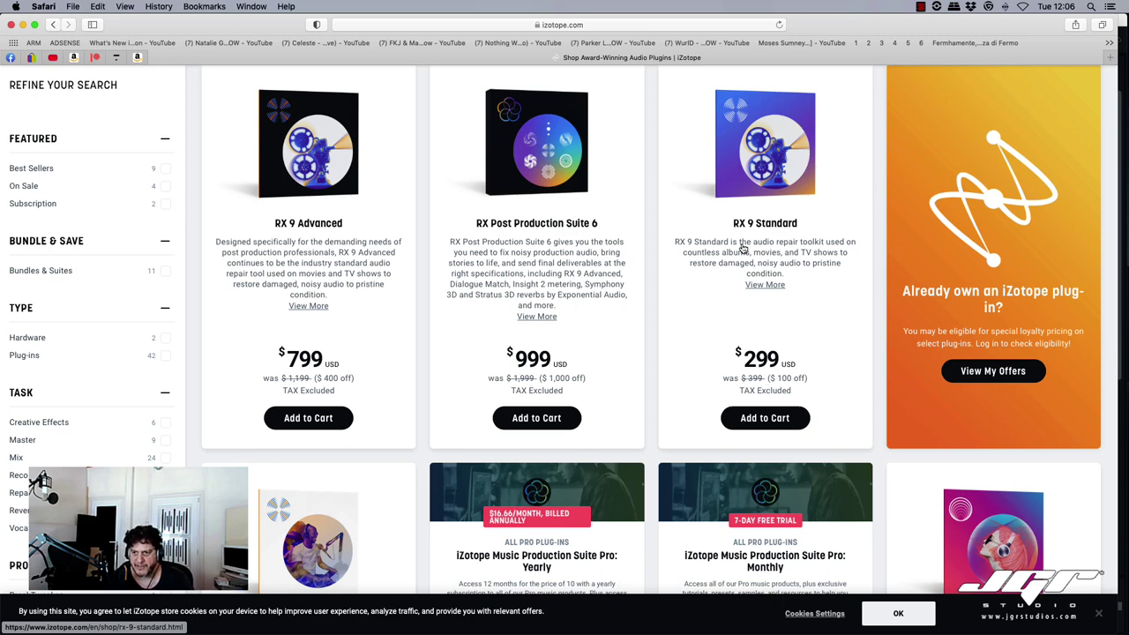
{"action": "scroll", "coordinate": [743, 249], "scroll_direction": "up", "scroll_amount": 5}
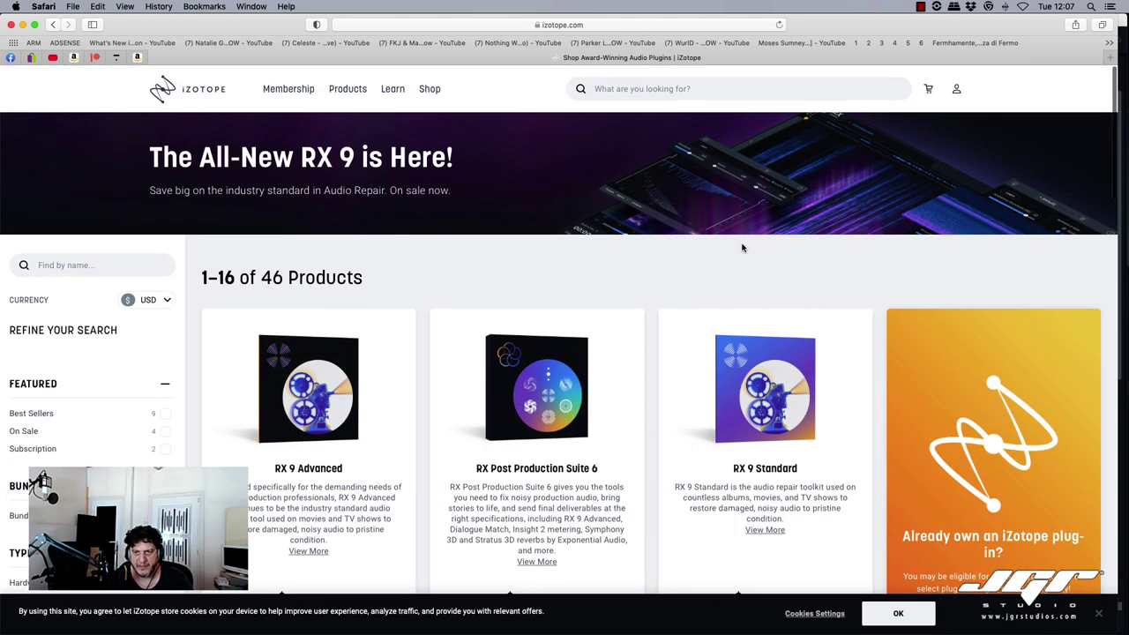
{"action": "scroll", "coordinate": [743, 249], "scroll_direction": "down", "scroll_amount": 6}
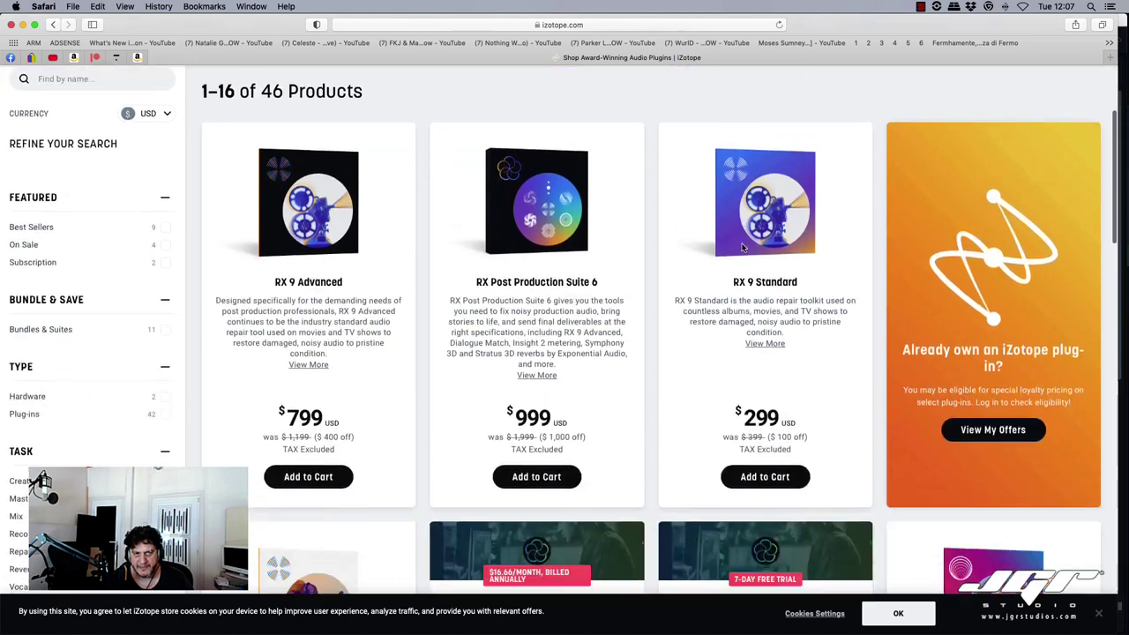
{"action": "scroll", "coordinate": [743, 249], "scroll_direction": "down", "scroll_amount": 5}
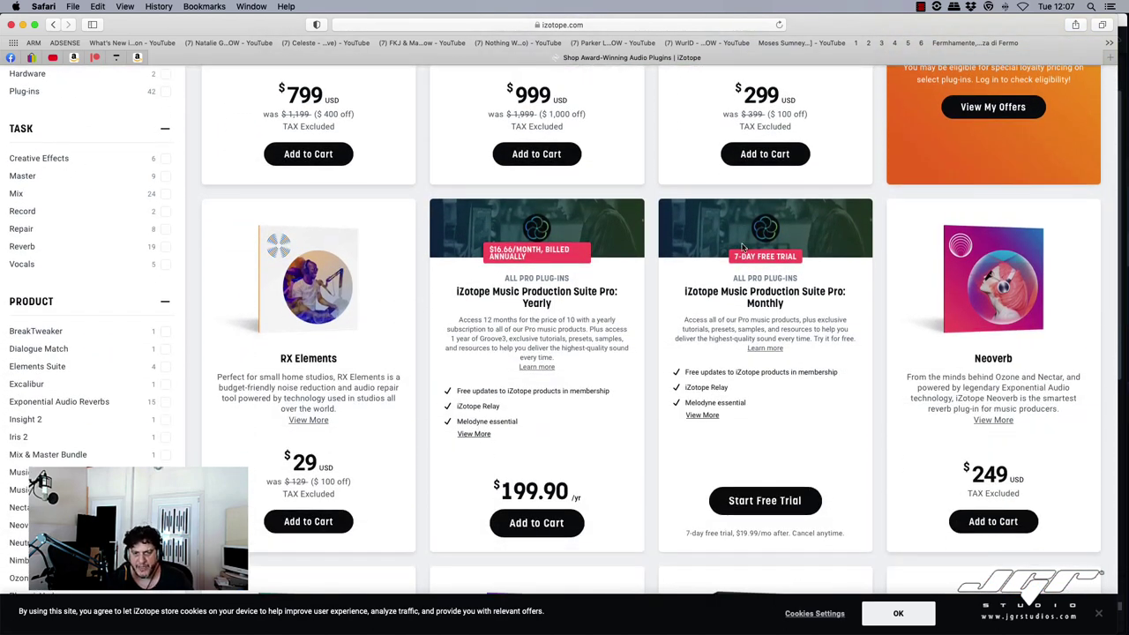
{"action": "scroll", "coordinate": [743, 248], "scroll_direction": "down", "scroll_amount": 2}
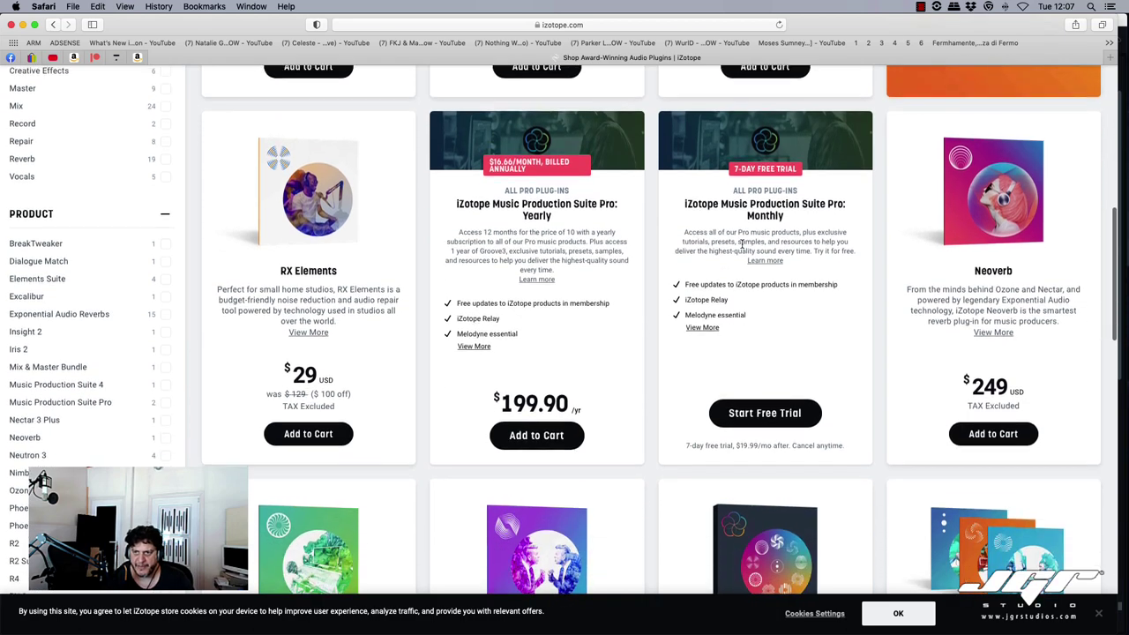
{"action": "scroll", "coordinate": [742, 245], "scroll_direction": "down", "scroll_amount": 4}
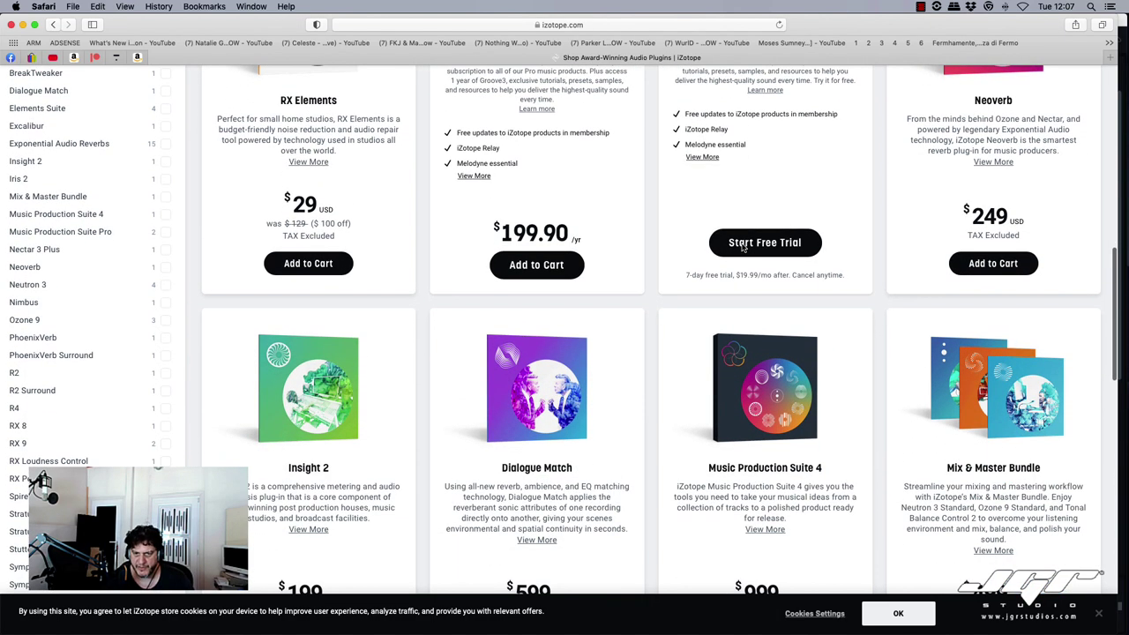